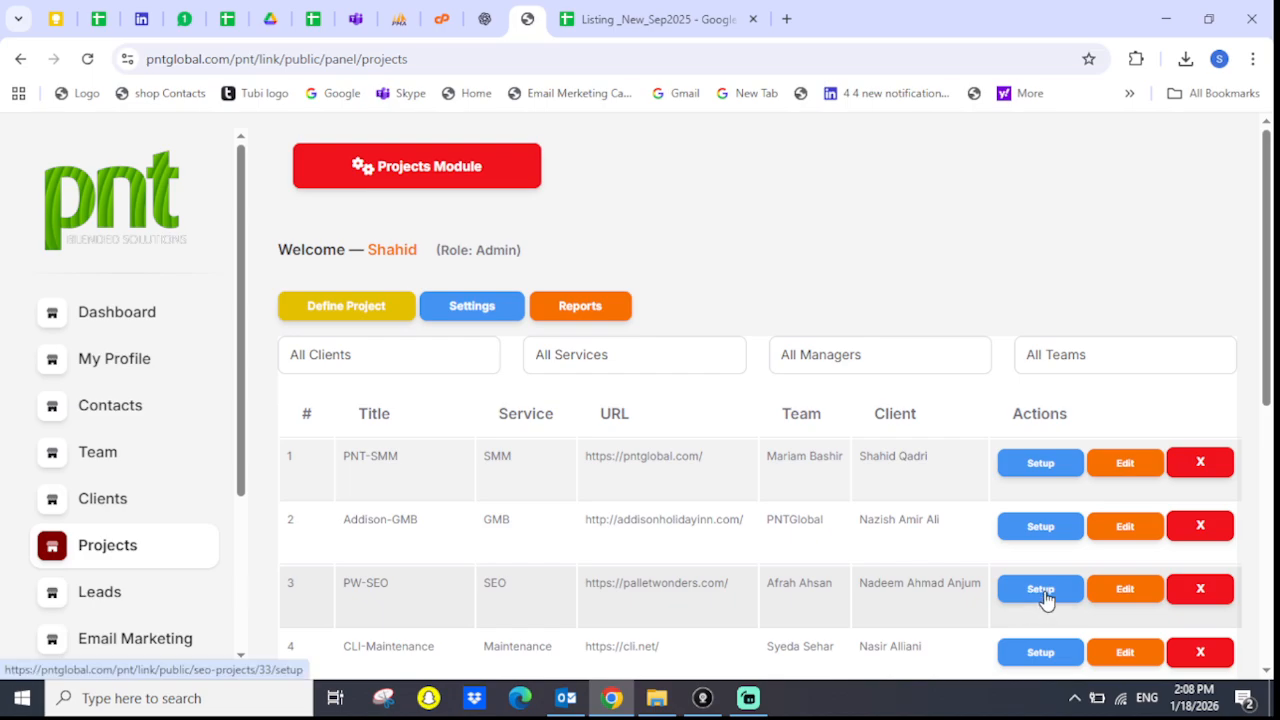
From the PW-SEO project setup, go to the SEO listings and check the available countries in the CSV upload form.
left_click(1047, 597)
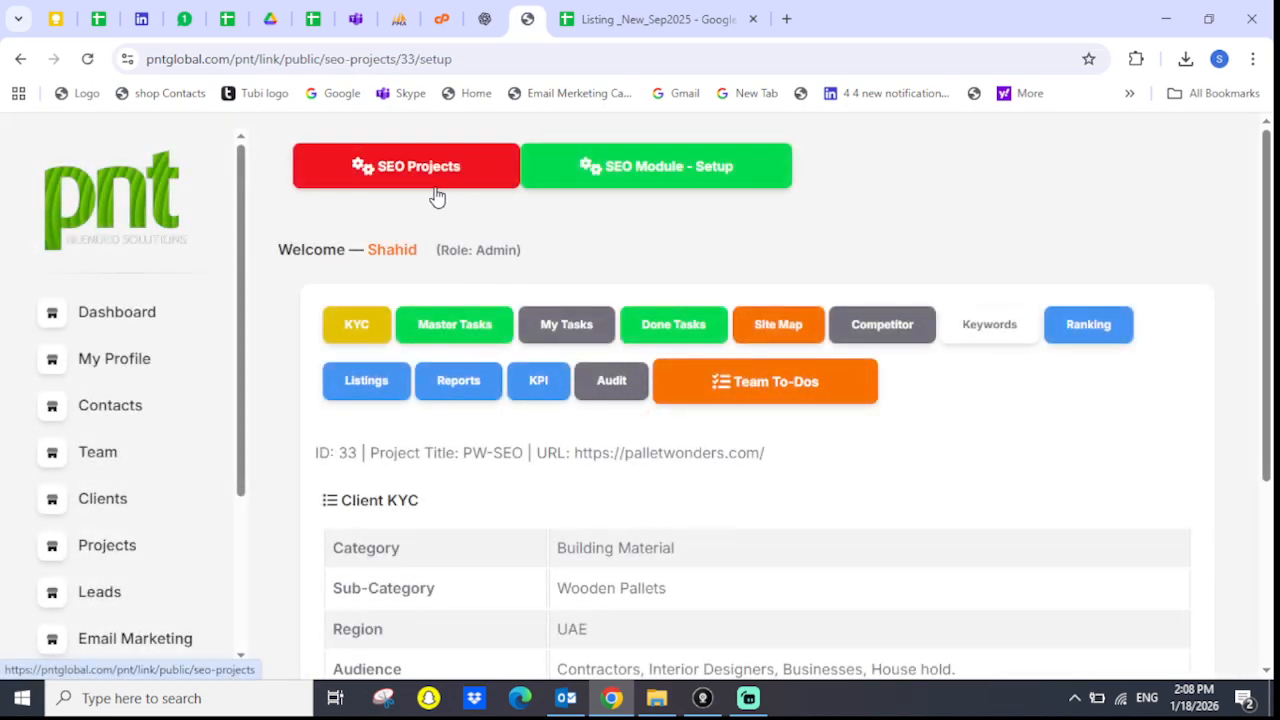
left_click(427, 178)
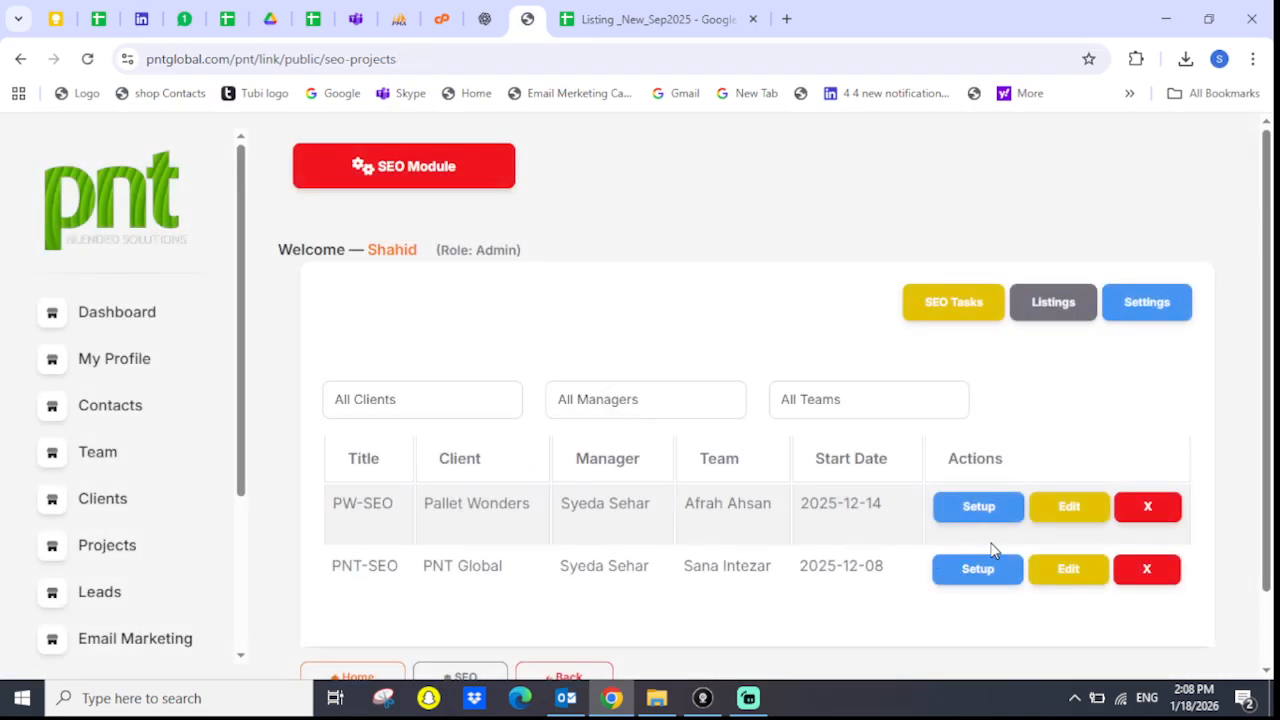
left_click(1042, 312)
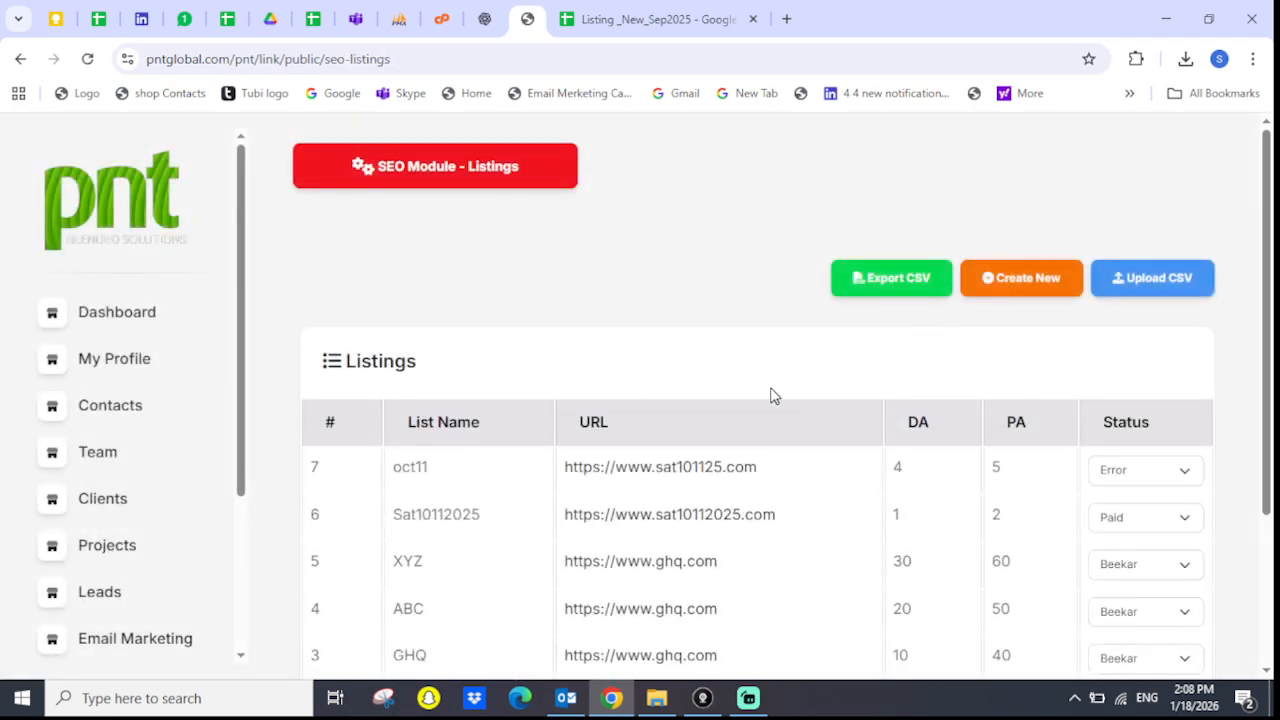
left_click(1155, 285)
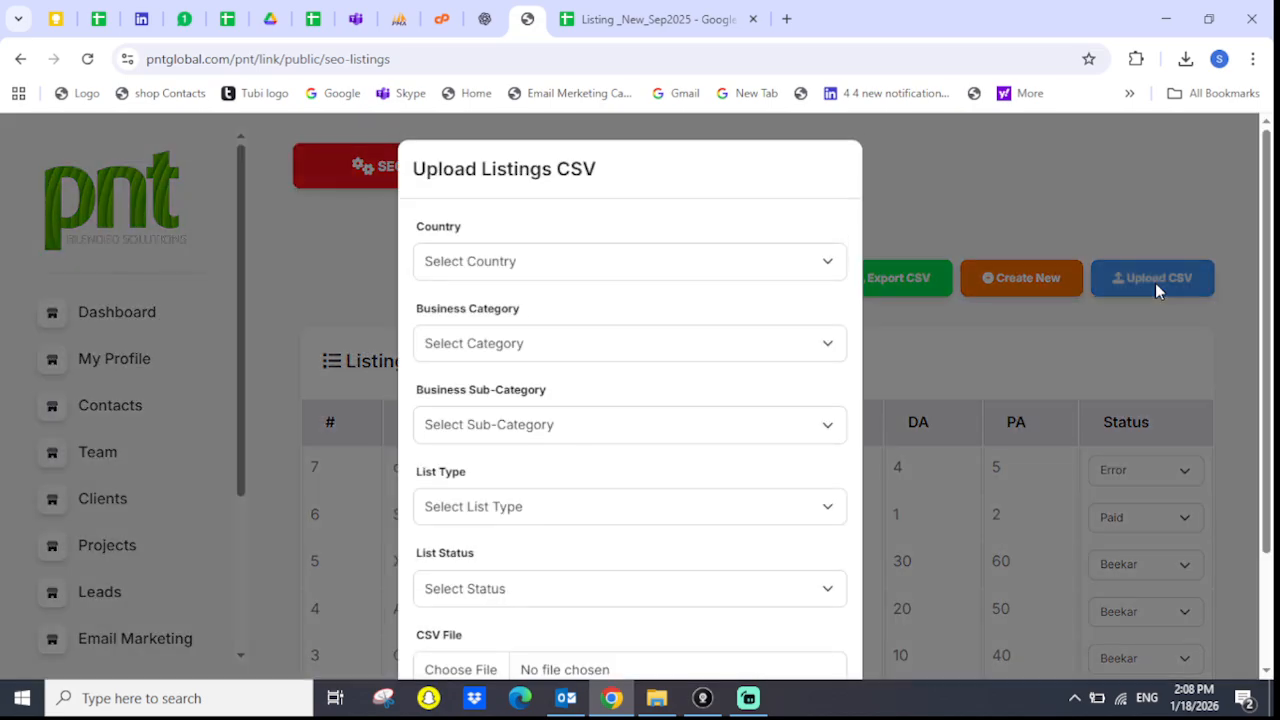
left_click(786, 262)
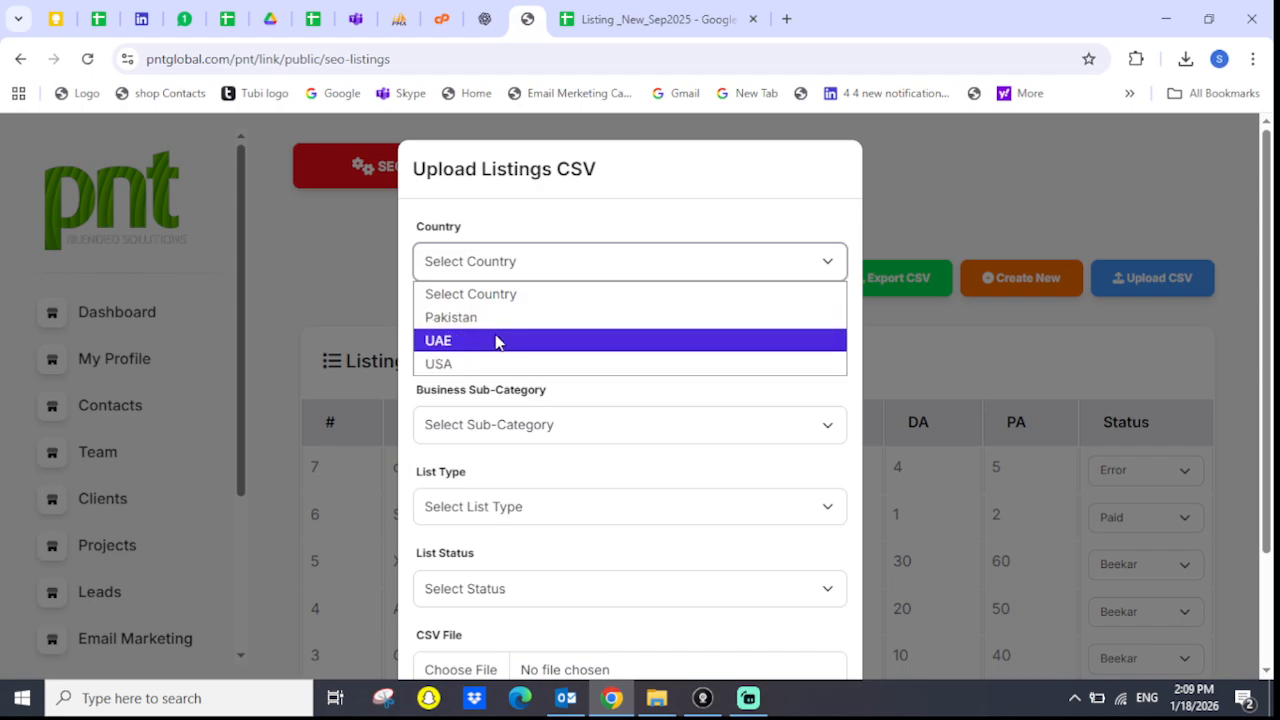
left_click(929, 208)
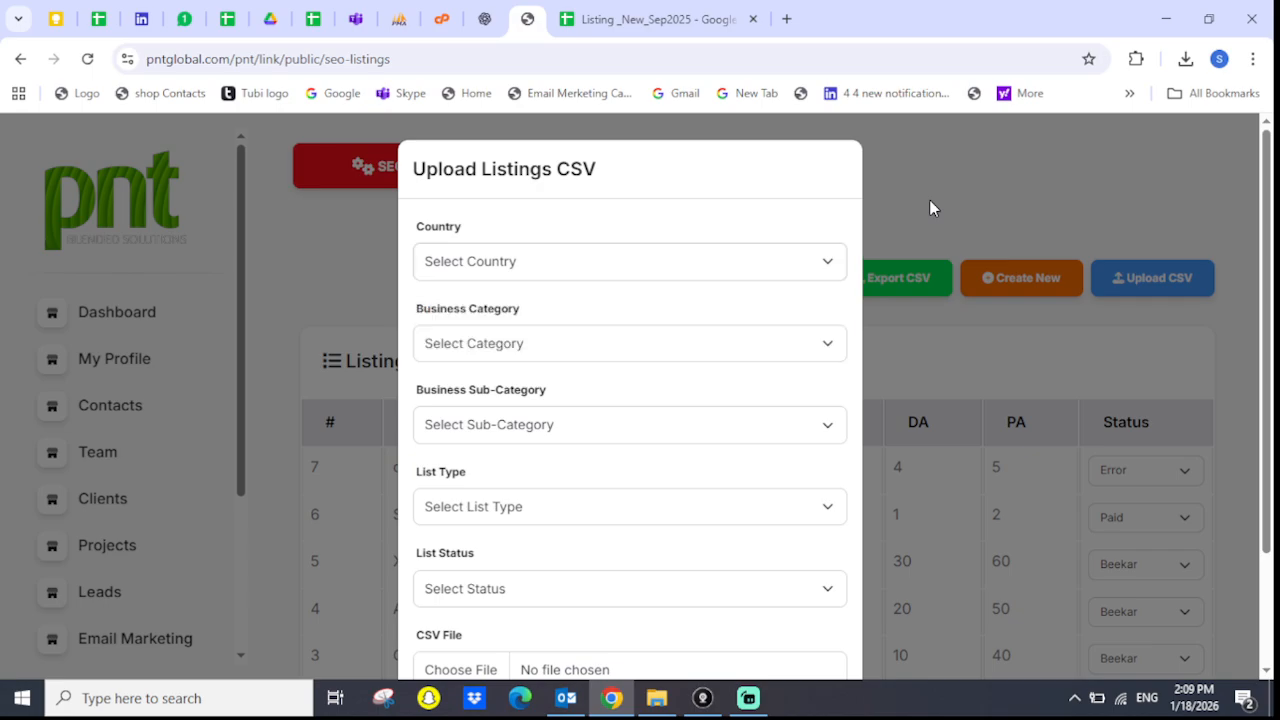
left_click(929, 207)
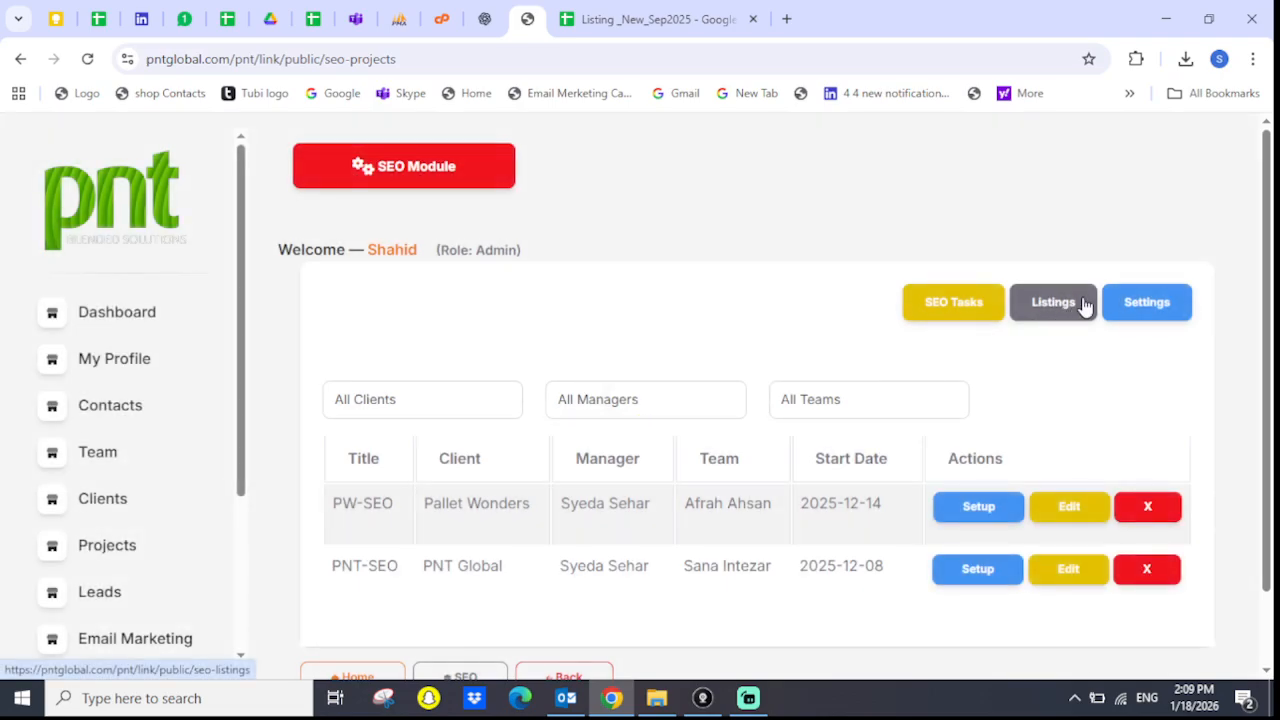
Add "Global" as a new country in the SEO module settings.
left_click(1147, 305)
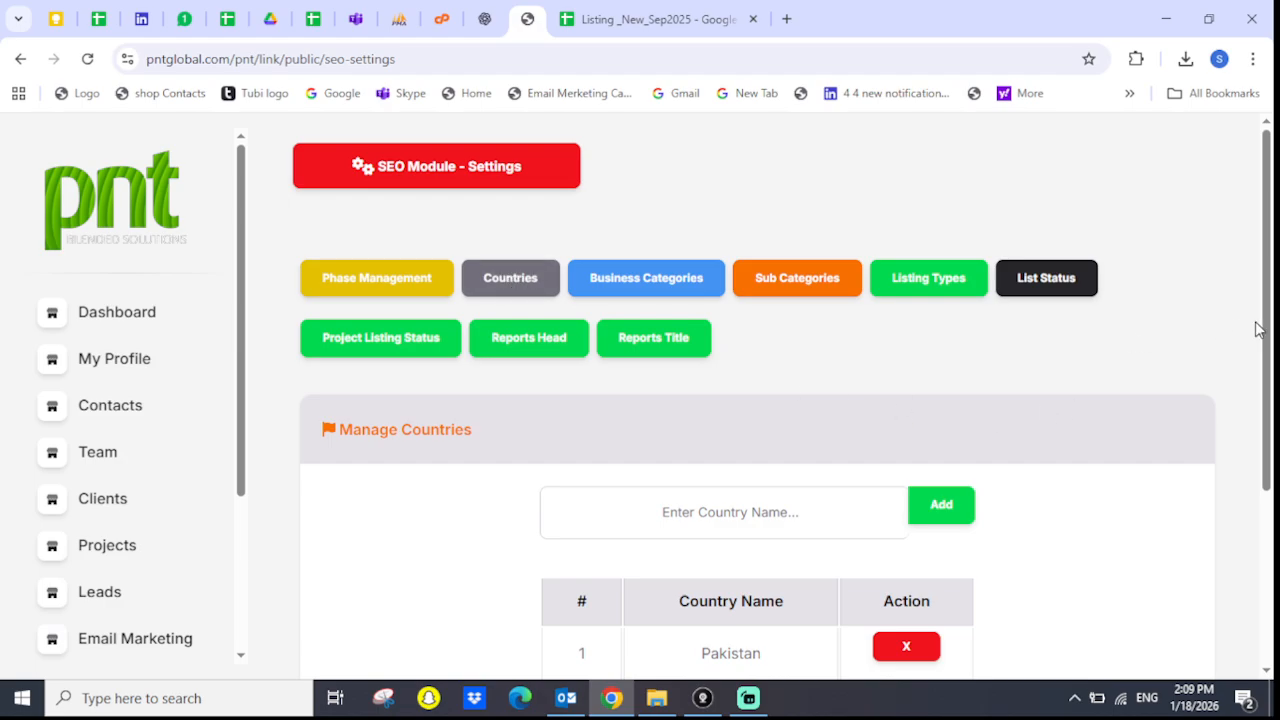
scroll(1258, 330, "down", 1)
left_click(700, 383)
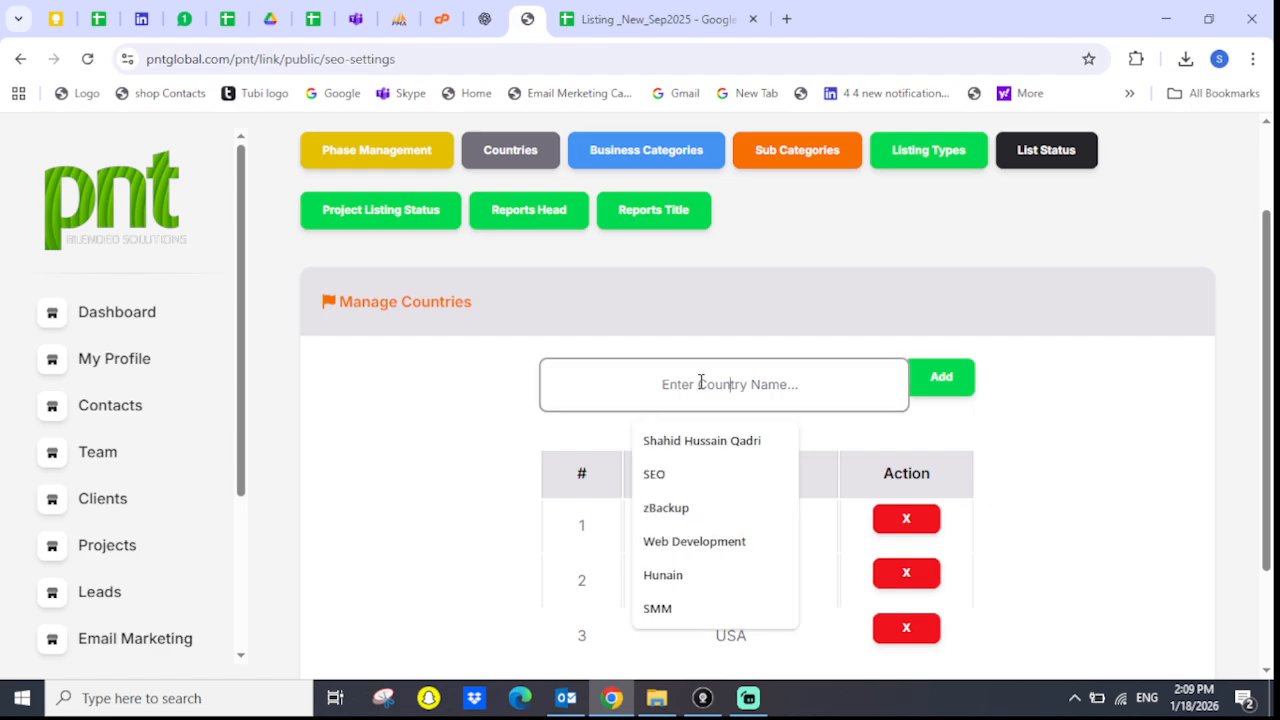
type("Global")
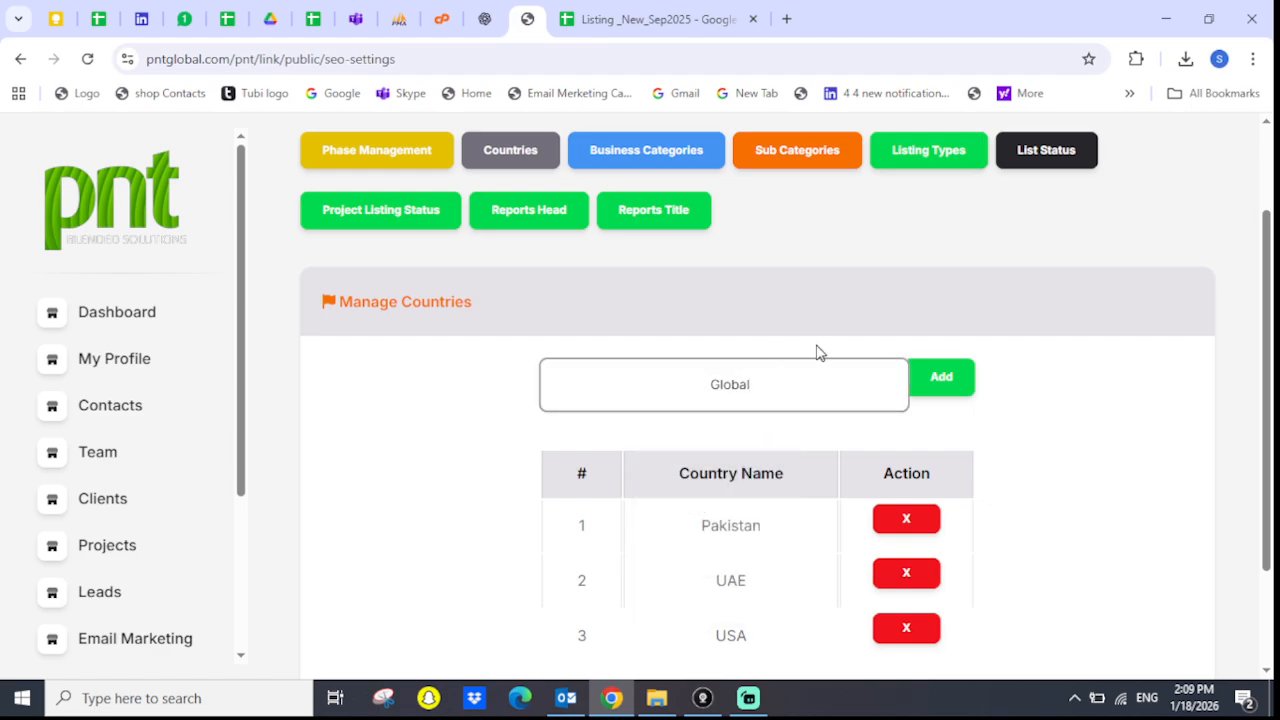
left_click(941, 378)
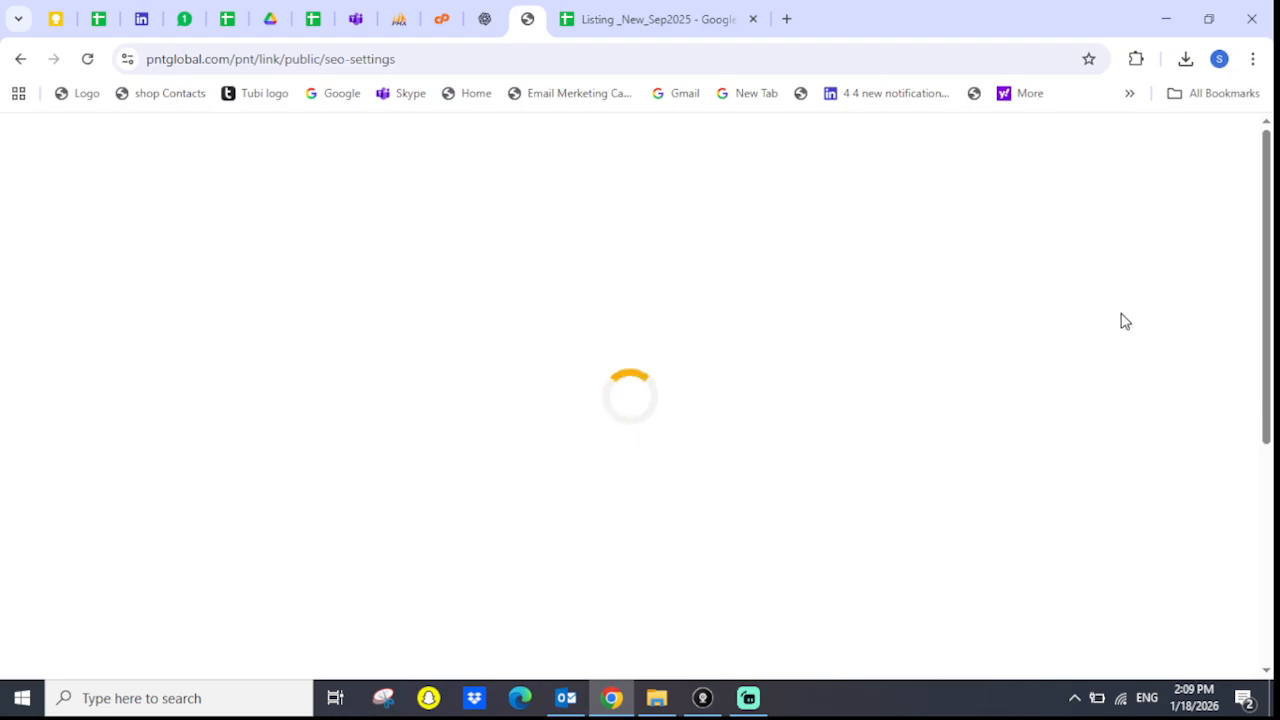
scroll(1262, 232, "down", 1)
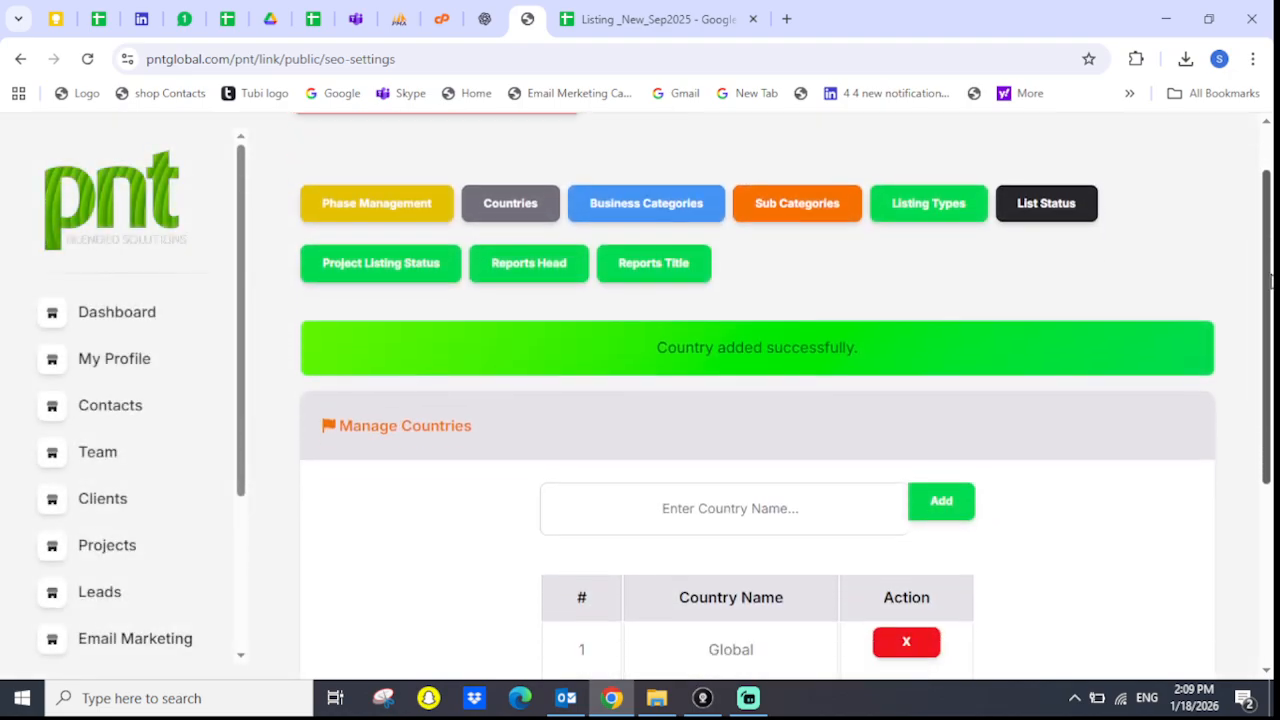
scroll(1255, 225, "up", 1)
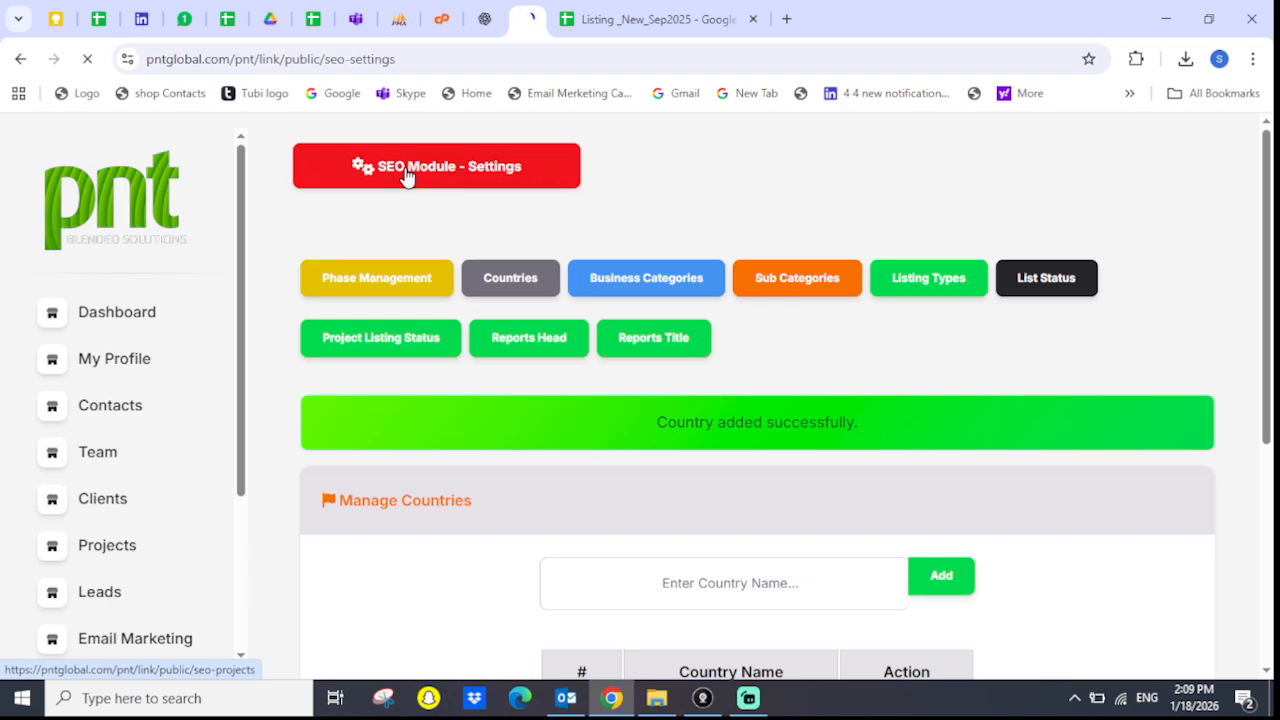
Return to the SEO module's listings and open the form for uploading a listings CSV.
left_click(338, 180)
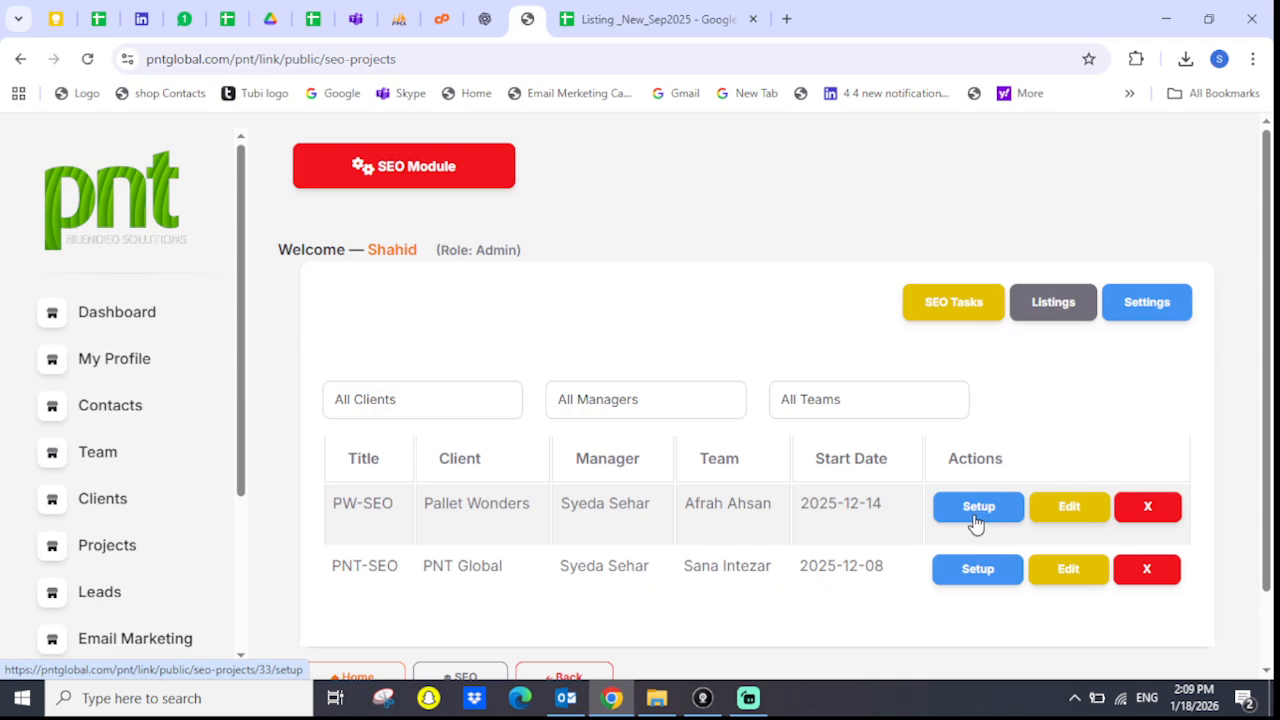
left_click(1058, 305)
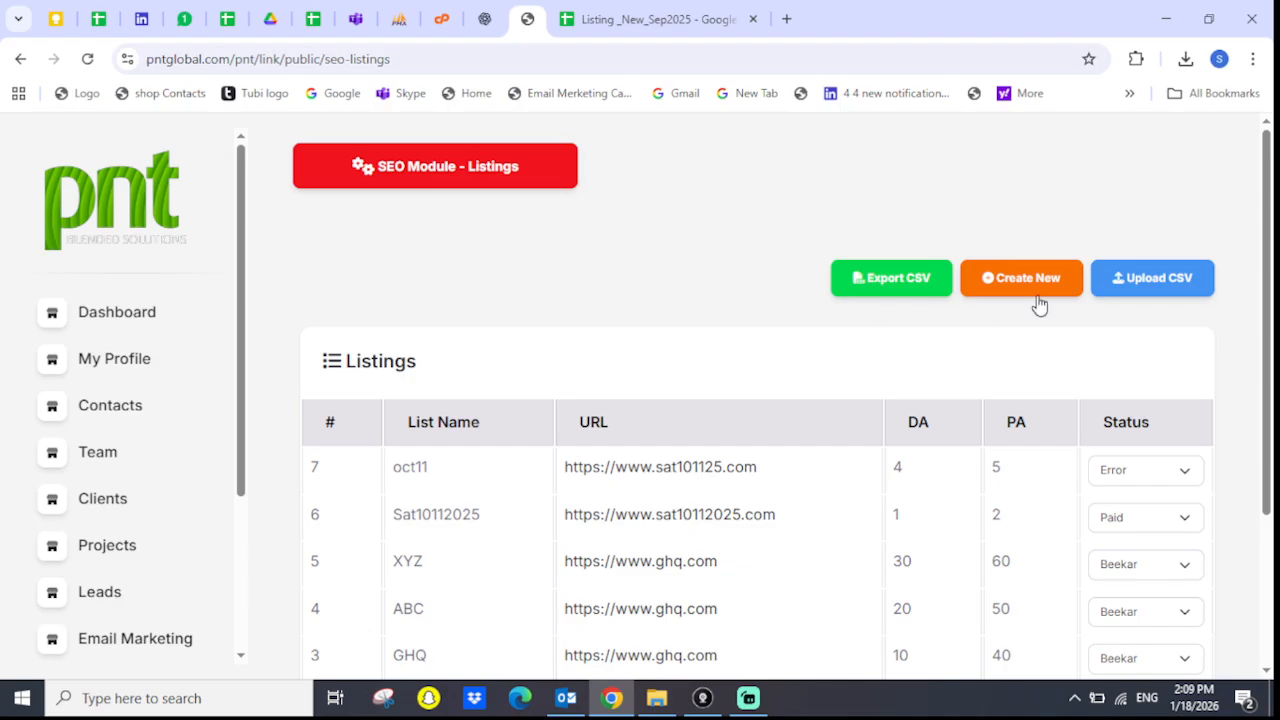
left_click(1178, 285)
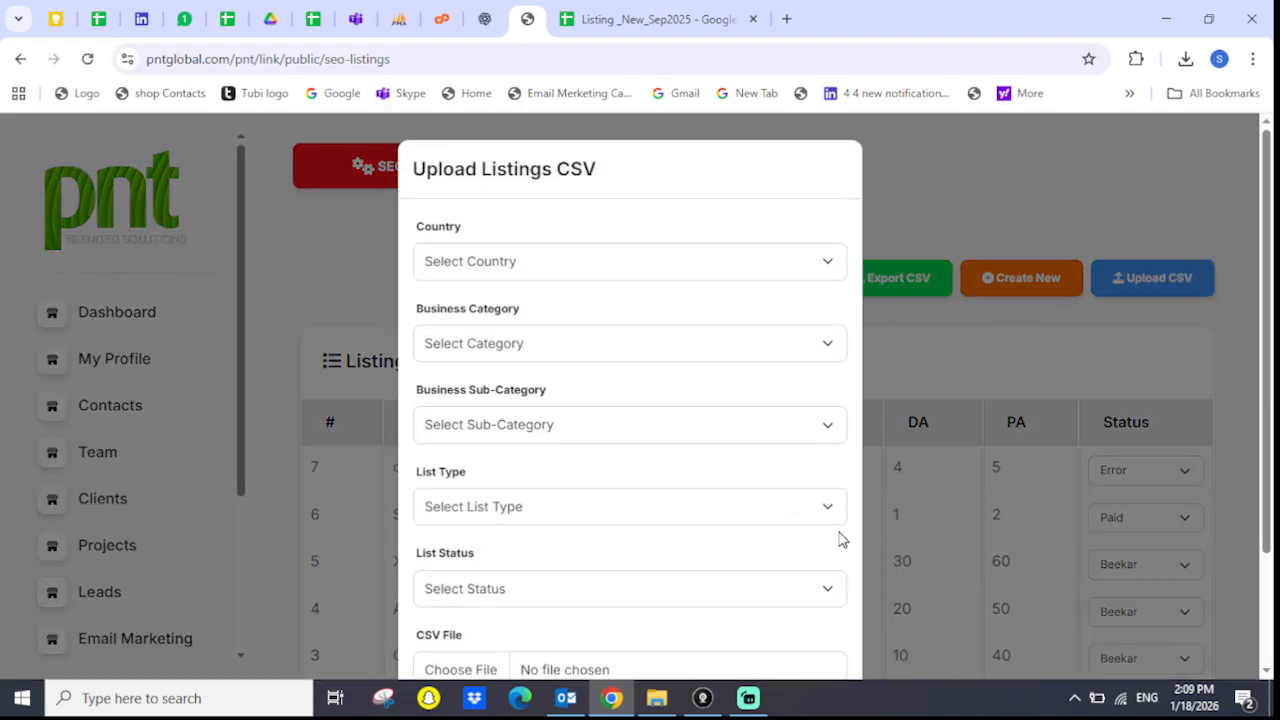
scroll(1268, 372, "down", 1)
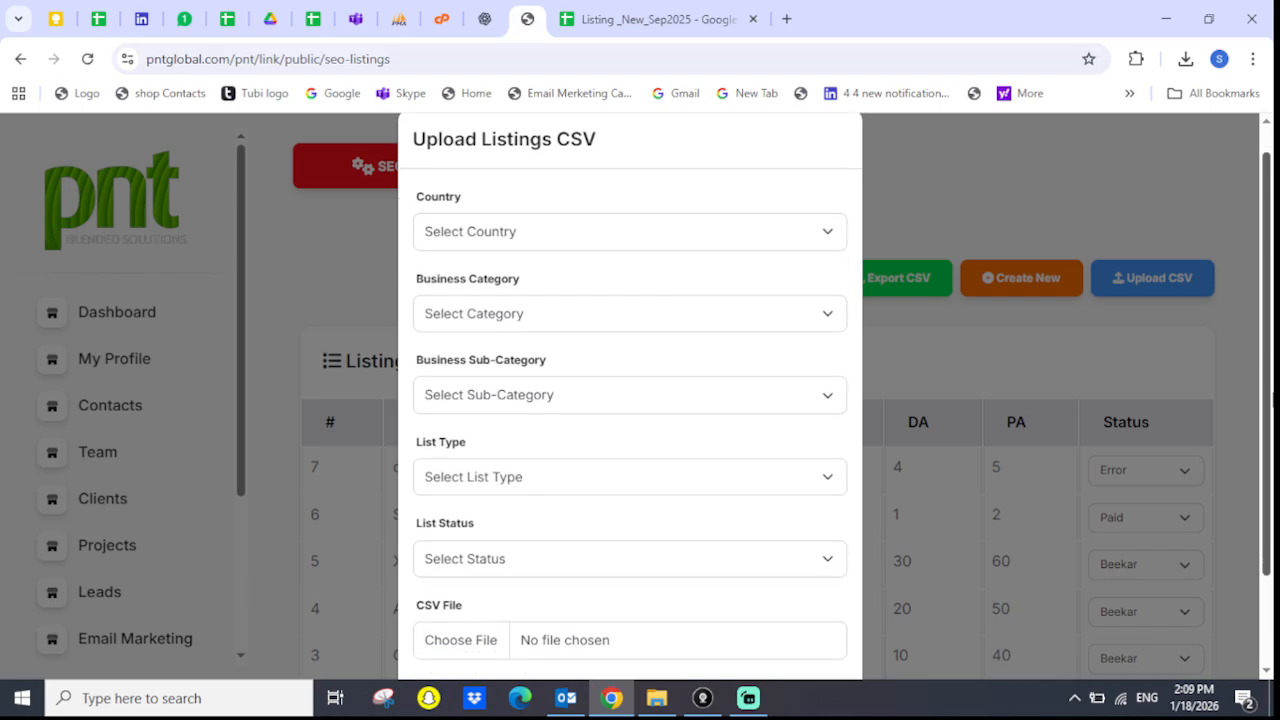
Switch to the Listing _New_Sep2025 spreadsheet in Google Sheets and download its Global sheet as comma-separated values (.csv).
left_click(613, 16)
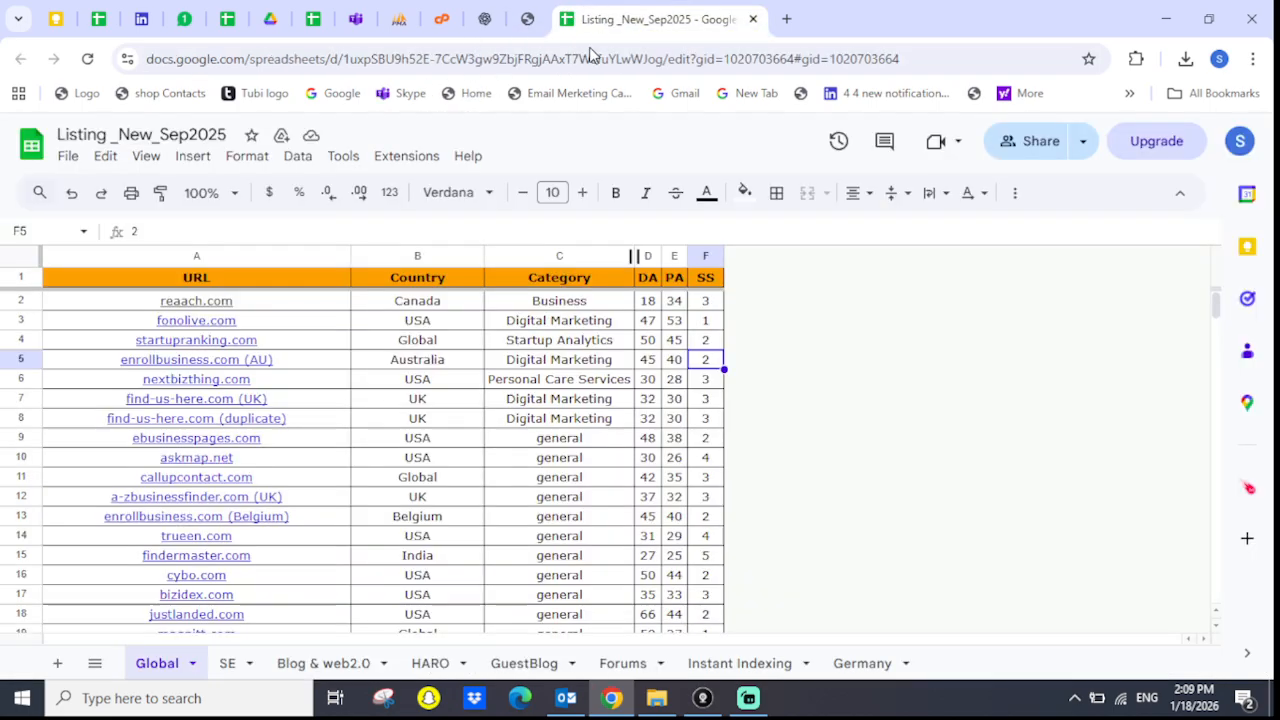
left_click(70, 158)
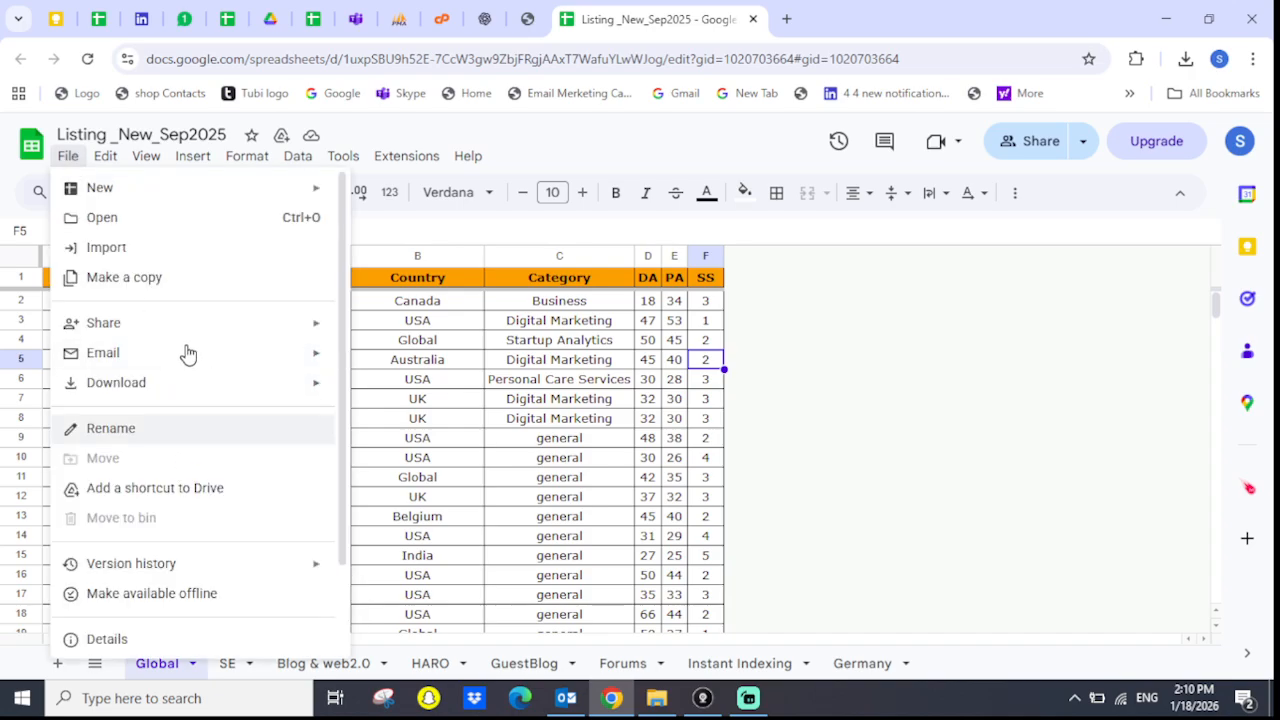
mouse_move(186, 397)
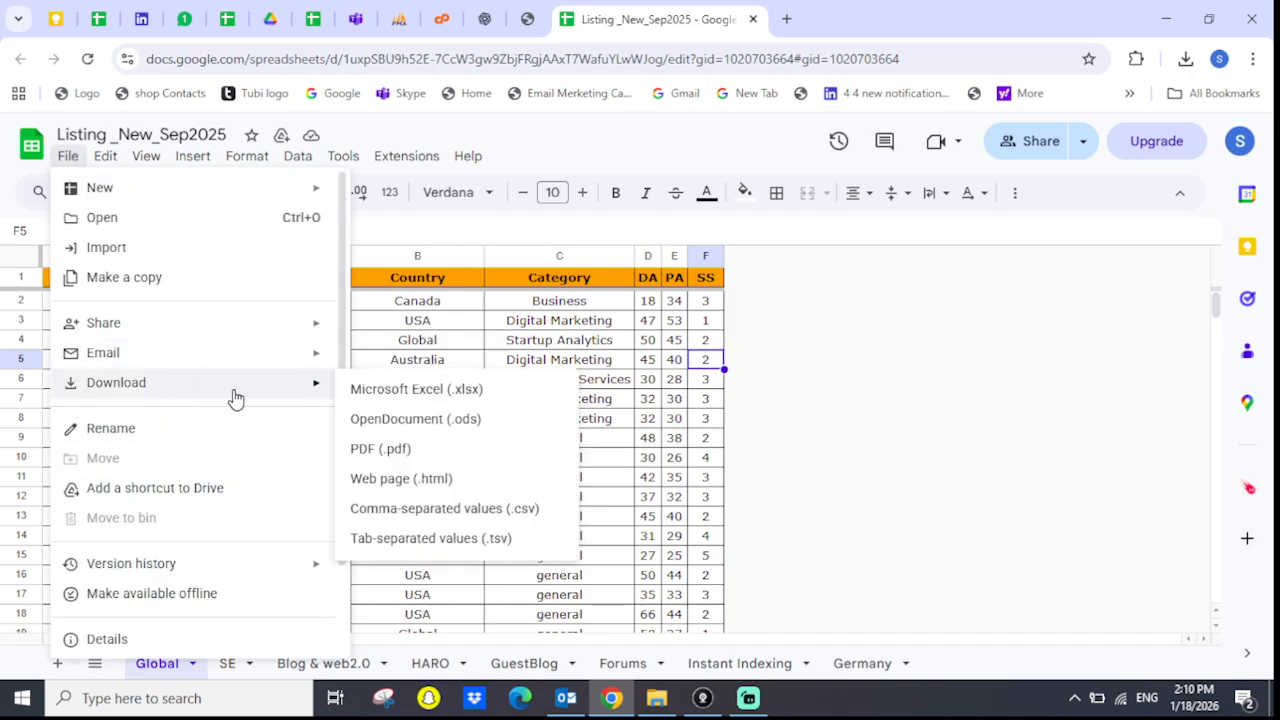
left_click(400, 510)
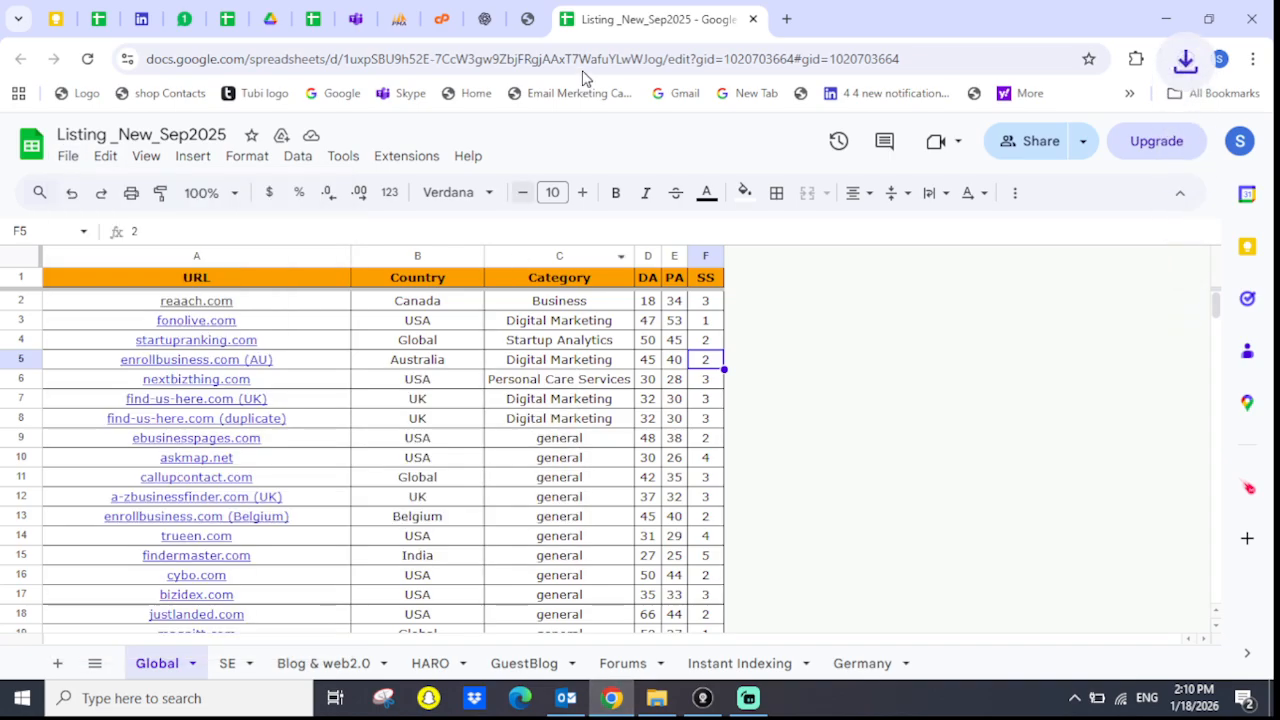
Switch back to the PNT panel and set the listings upload form's country to Global.
left_click(527, 21)
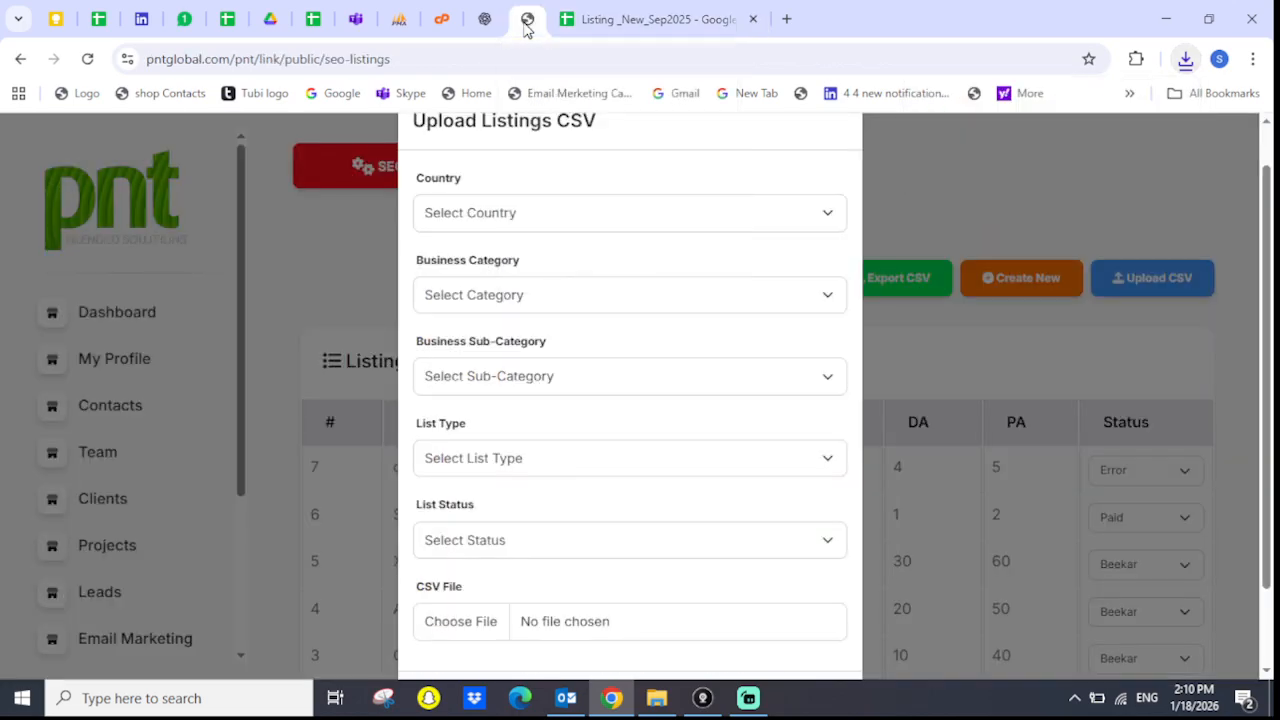
left_click(649, 214)
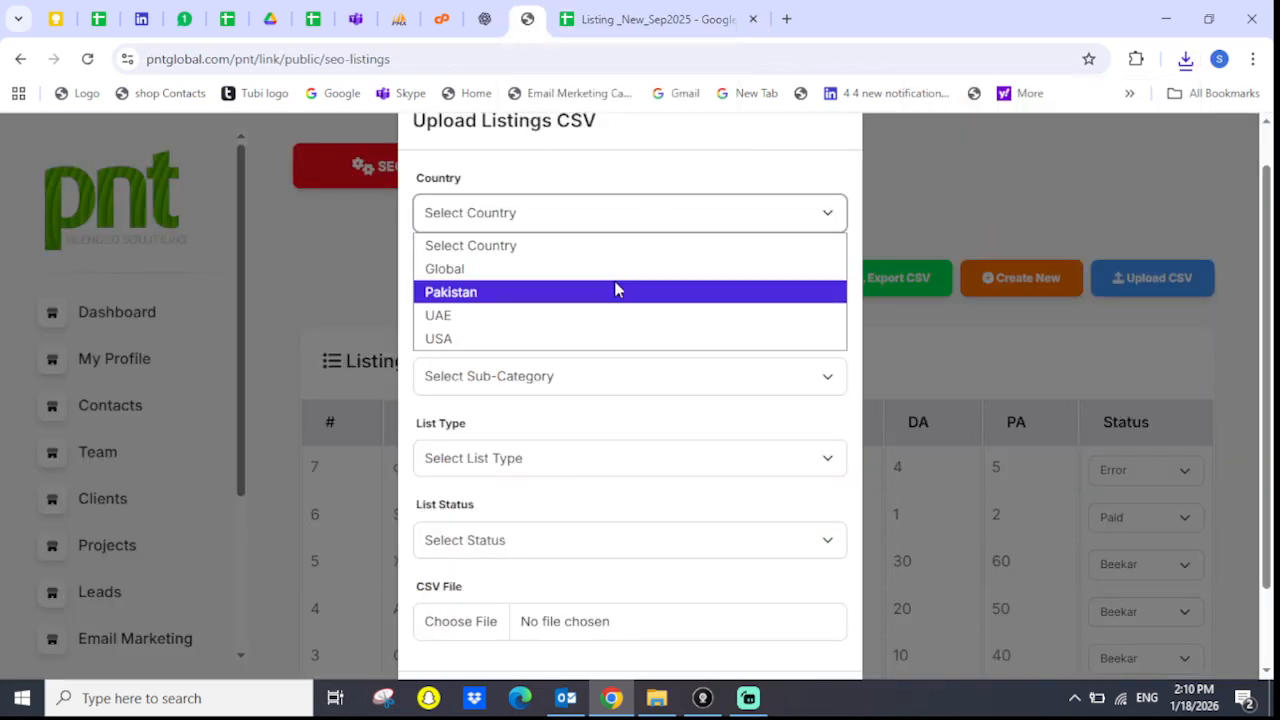
left_click(614, 270)
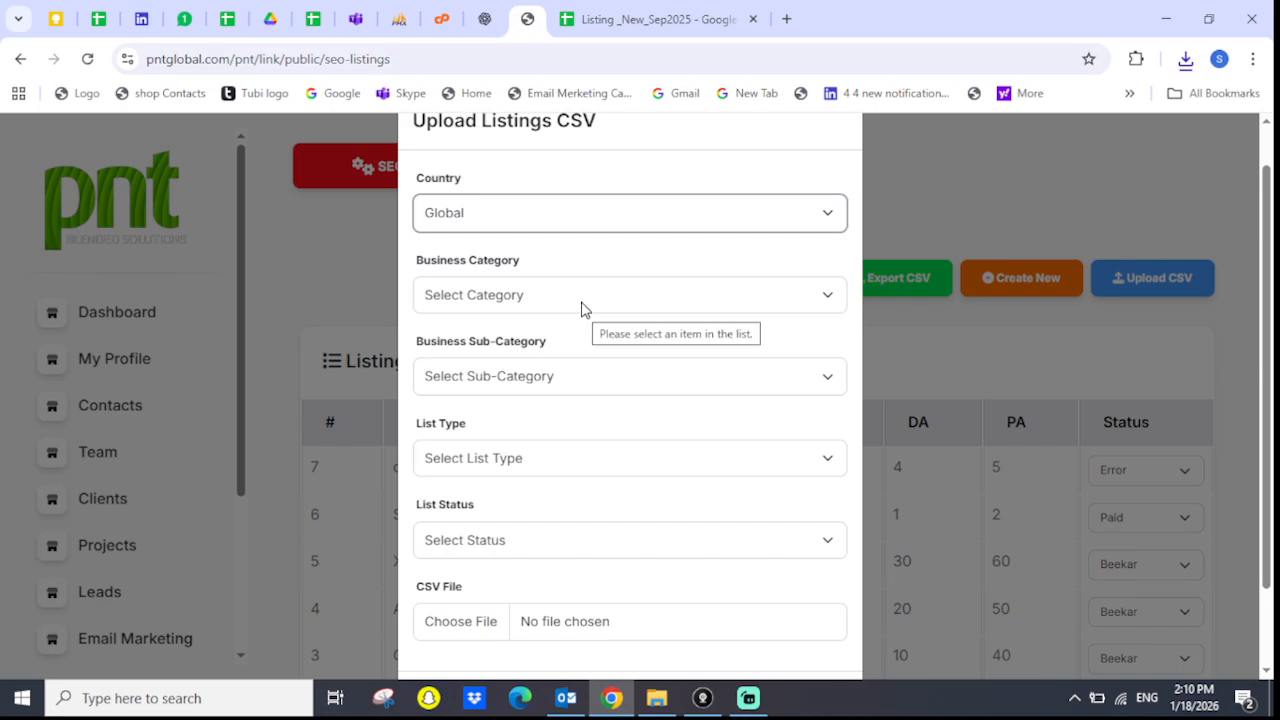
Compare the upload form's business categories with the spreadsheet's Category column, and close the form.
left_click(585, 296)
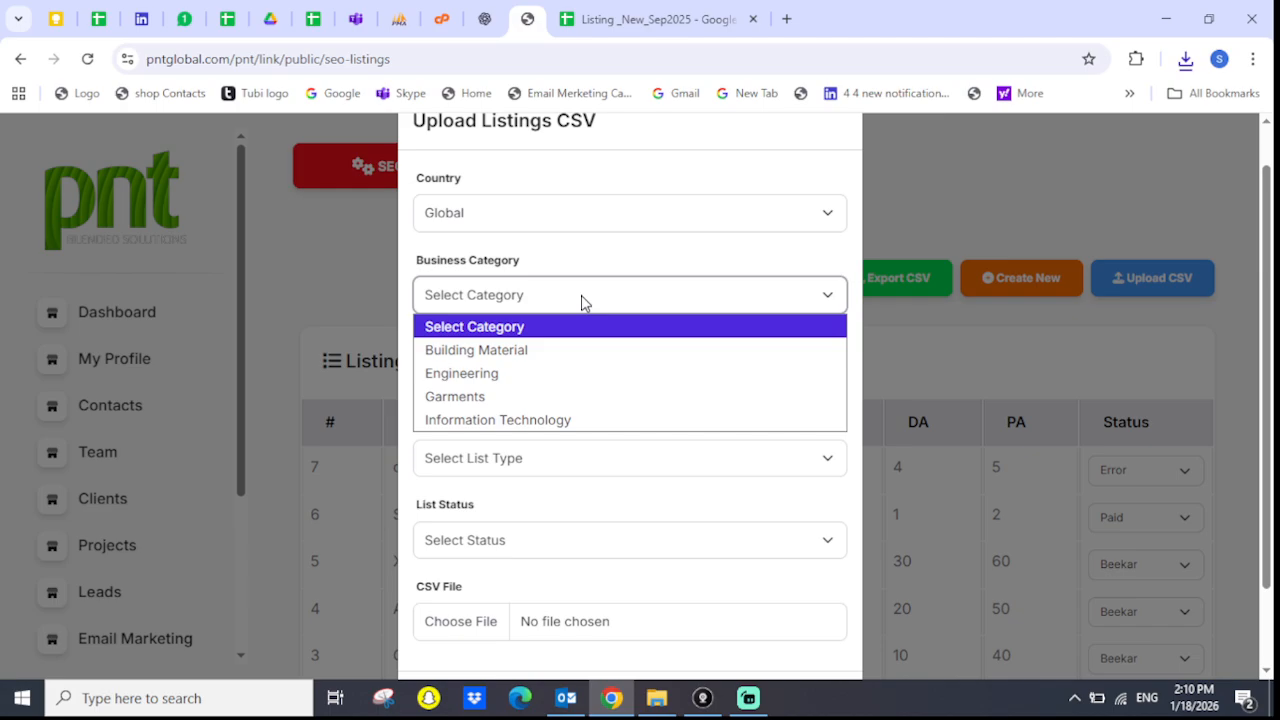
left_click(617, 22)
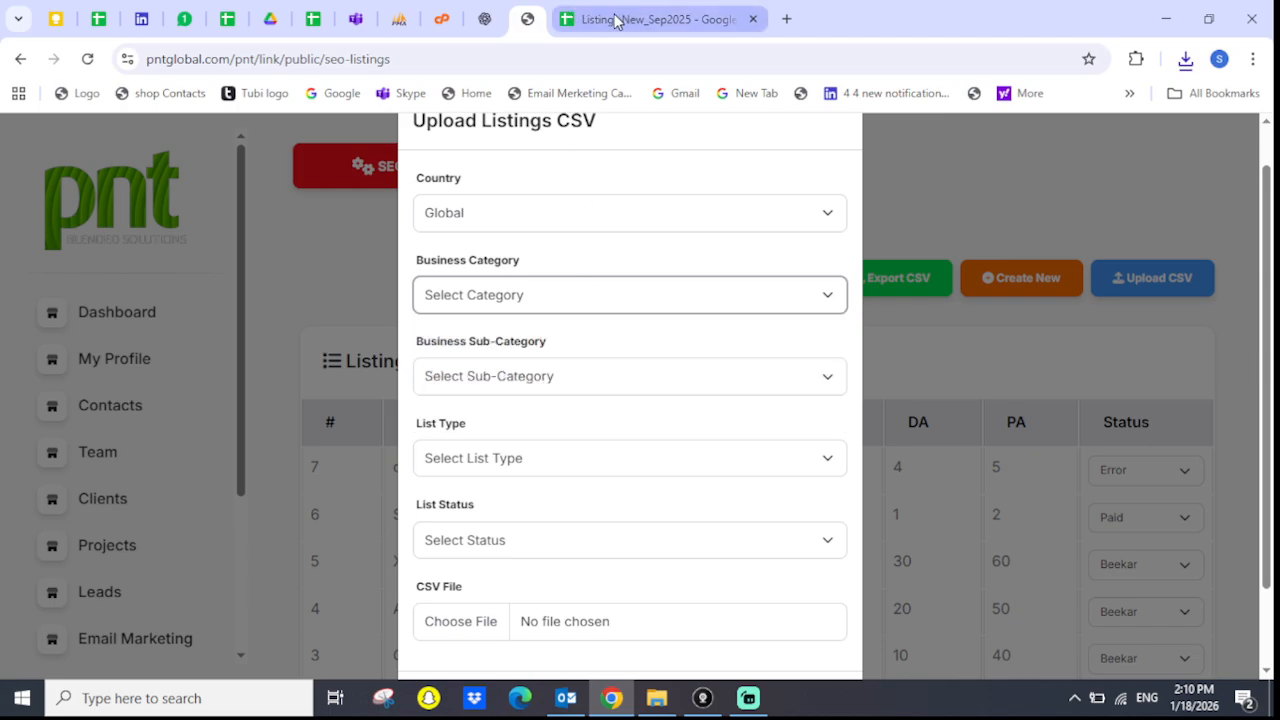
left_click(617, 22)
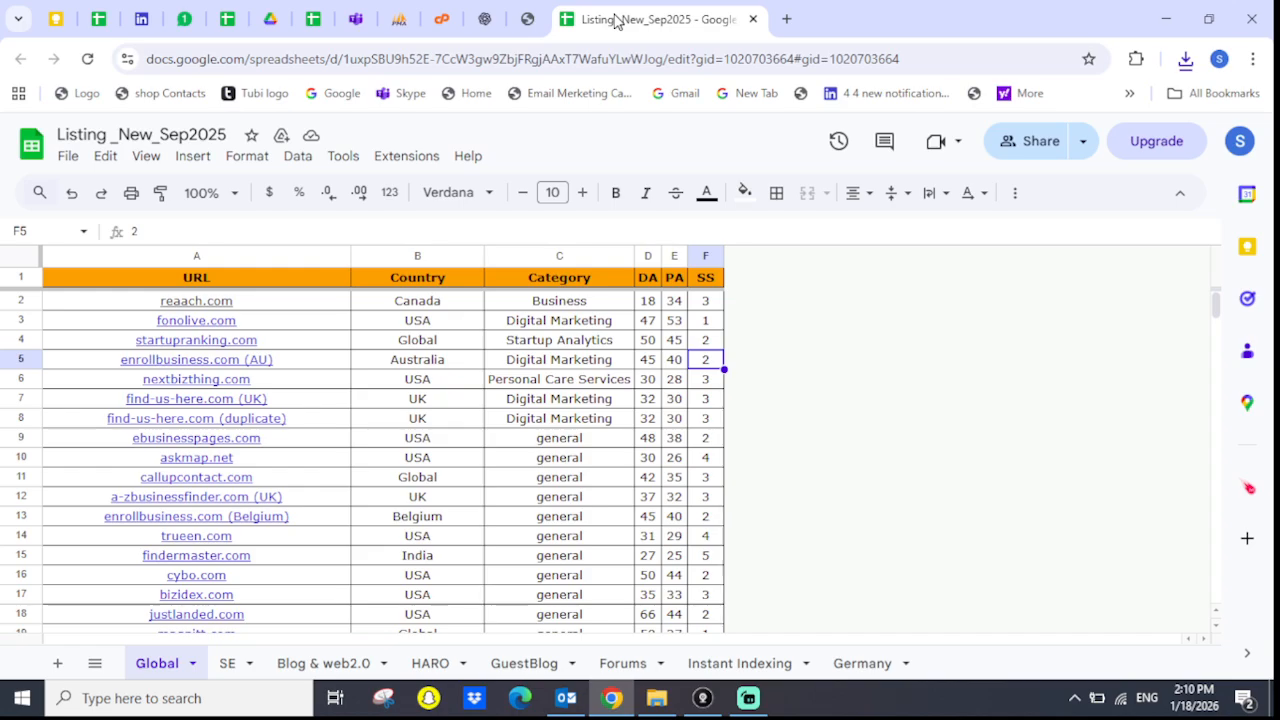
left_click(528, 20)
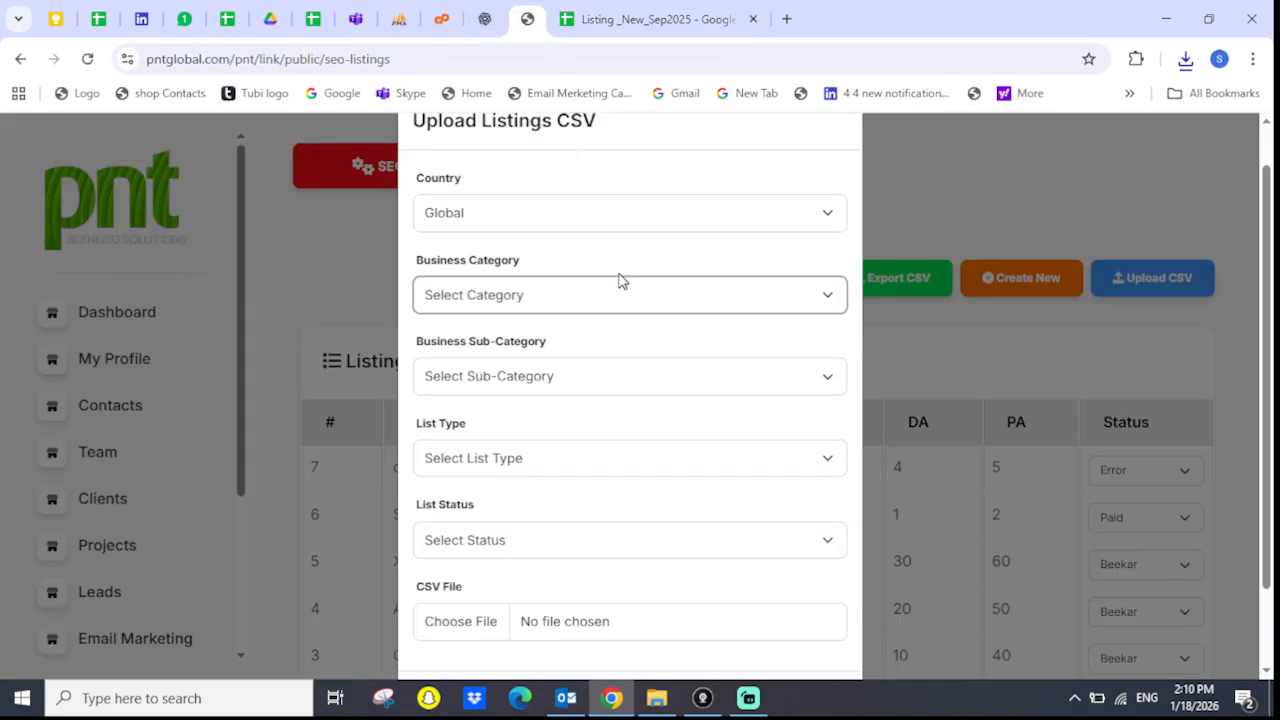
left_click(826, 299)
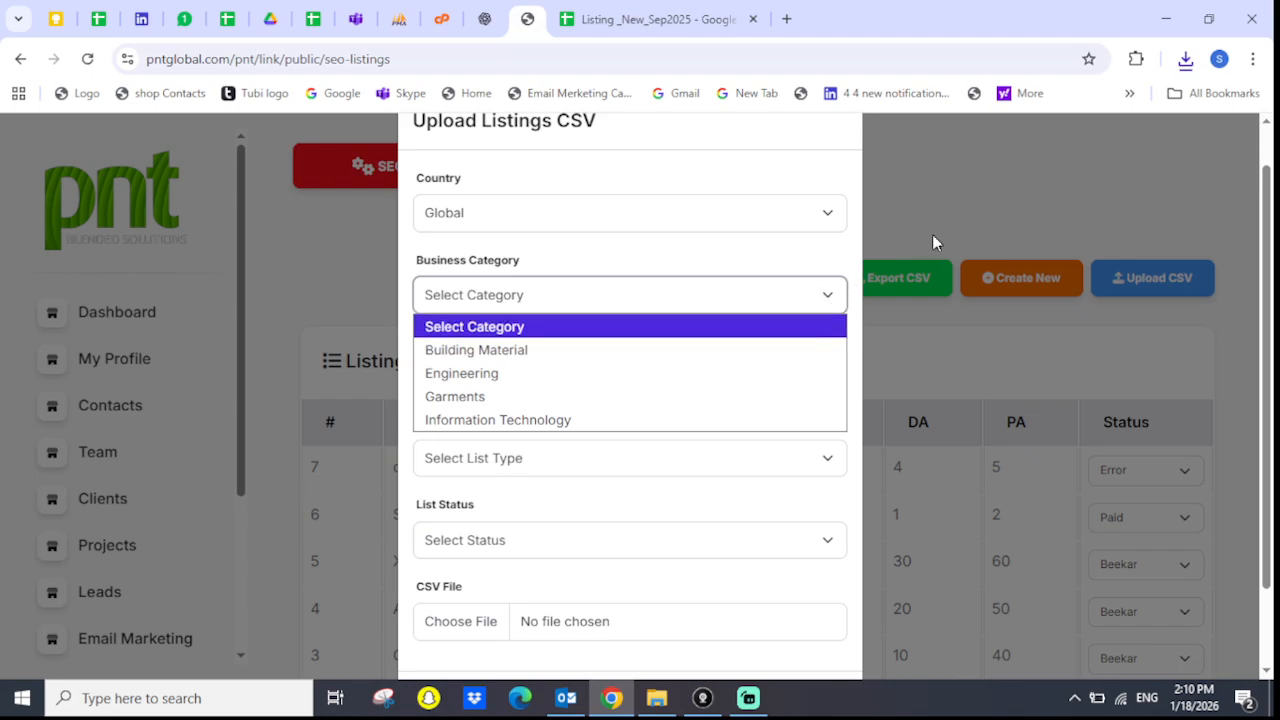
left_click(931, 203)
left_click(931, 203)
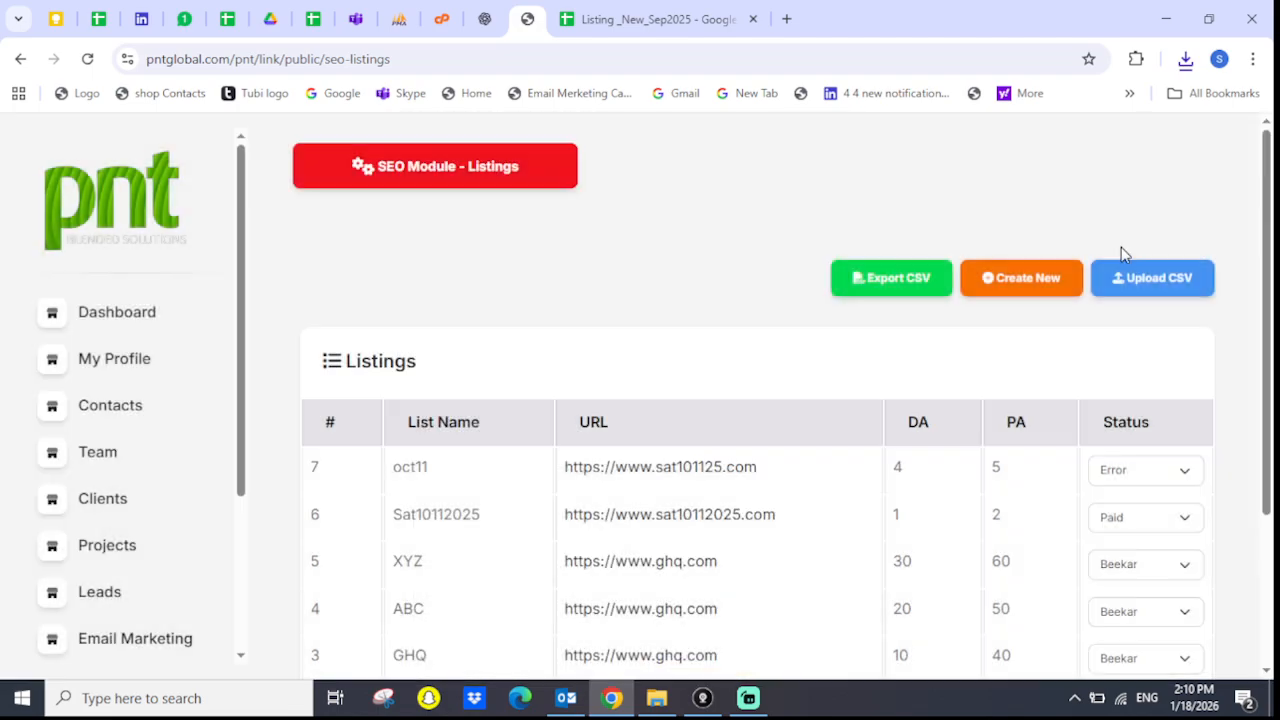
Add General as a business category in the SEO module's settings.
left_click(474, 172)
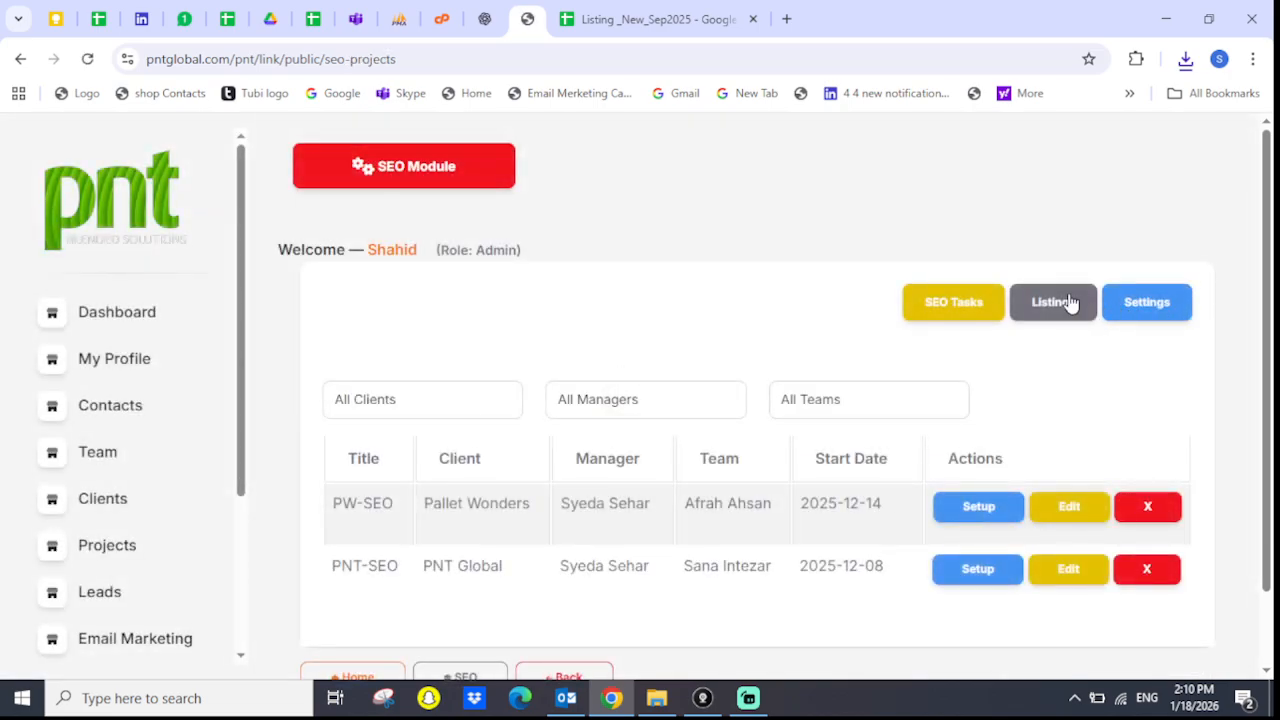
left_click(1150, 311)
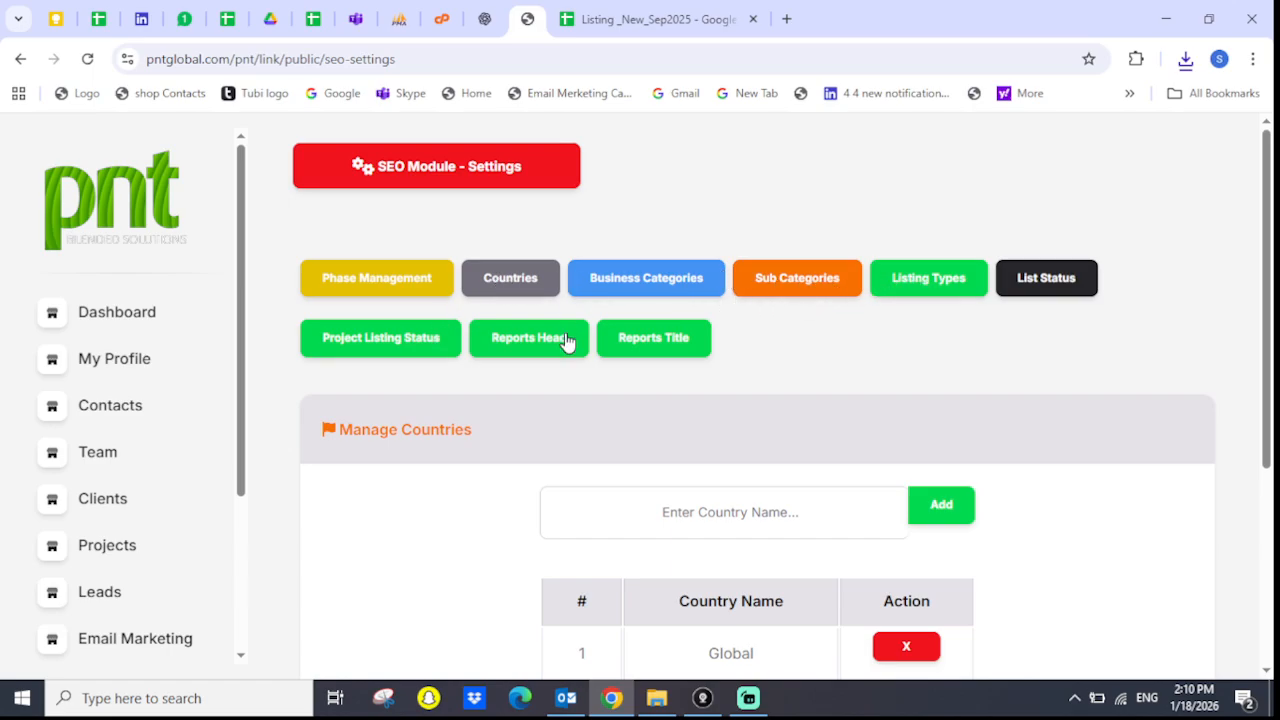
left_click(645, 284)
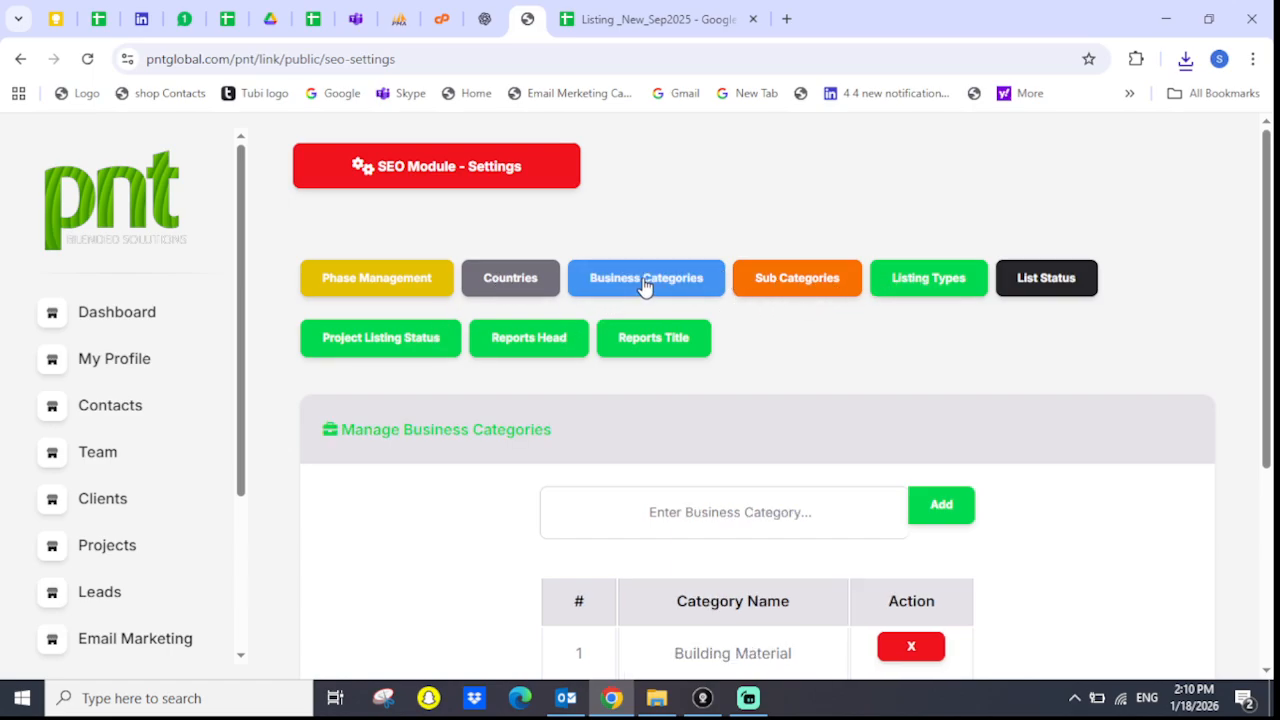
left_click(743, 489)
type("G")
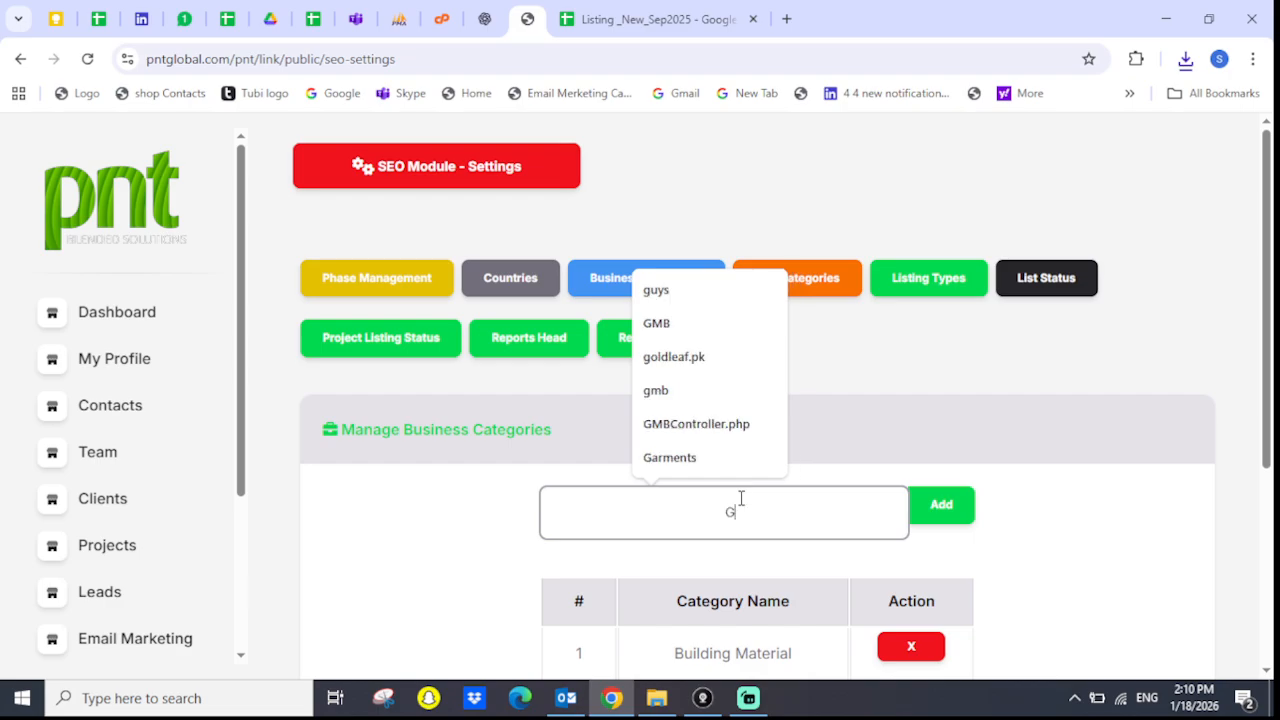
type("ereral")
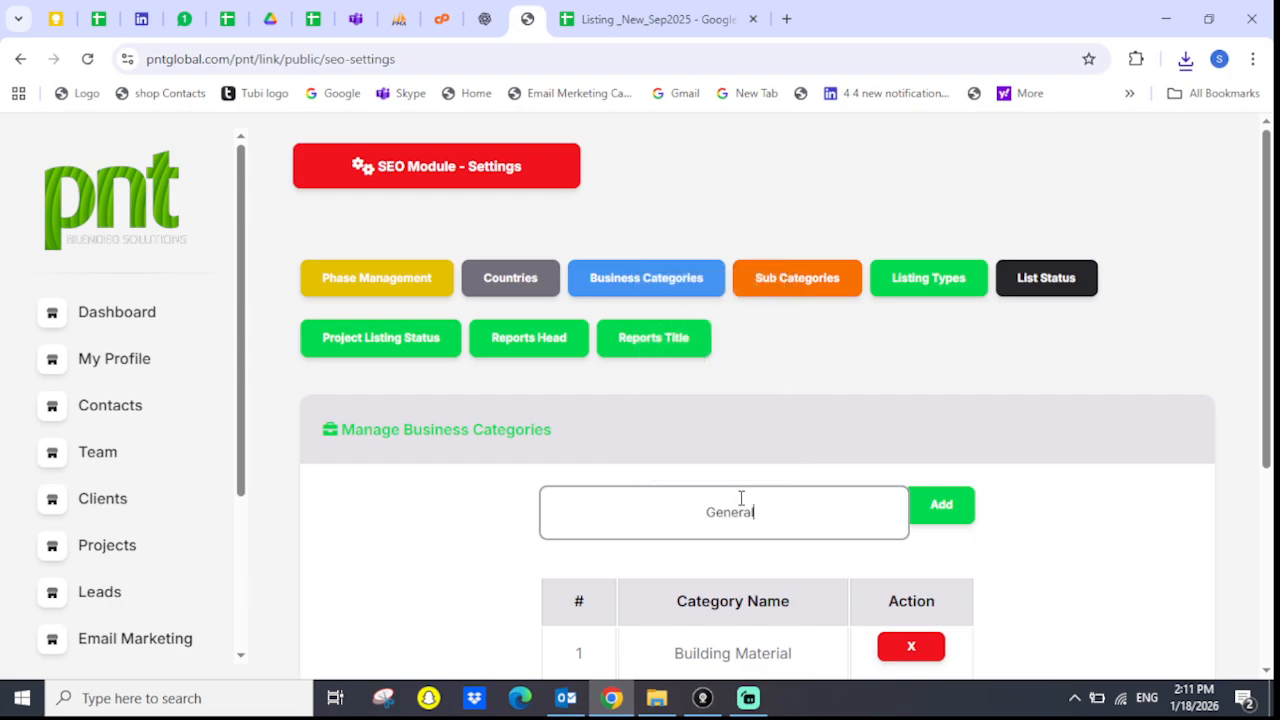
left_click(941, 508)
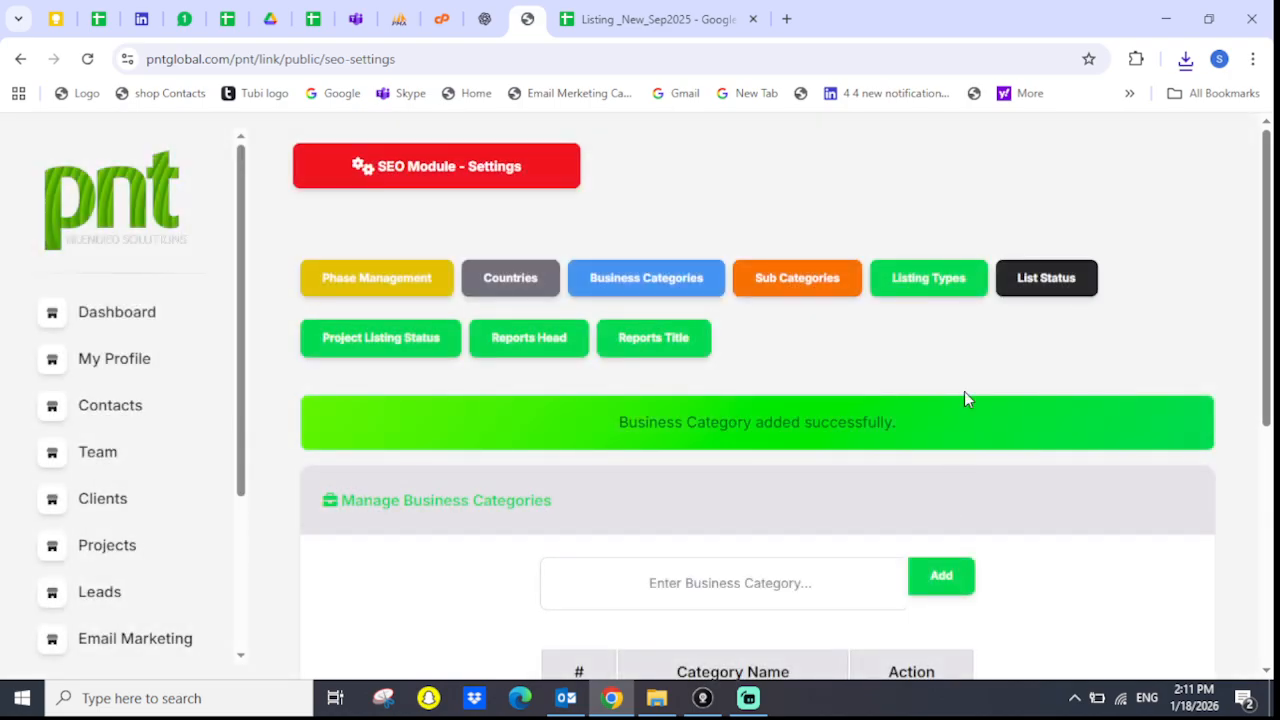
Return to the SEO module's listings and open the CSV upload form, setting country to Global and business category to General.
left_click(400, 177)
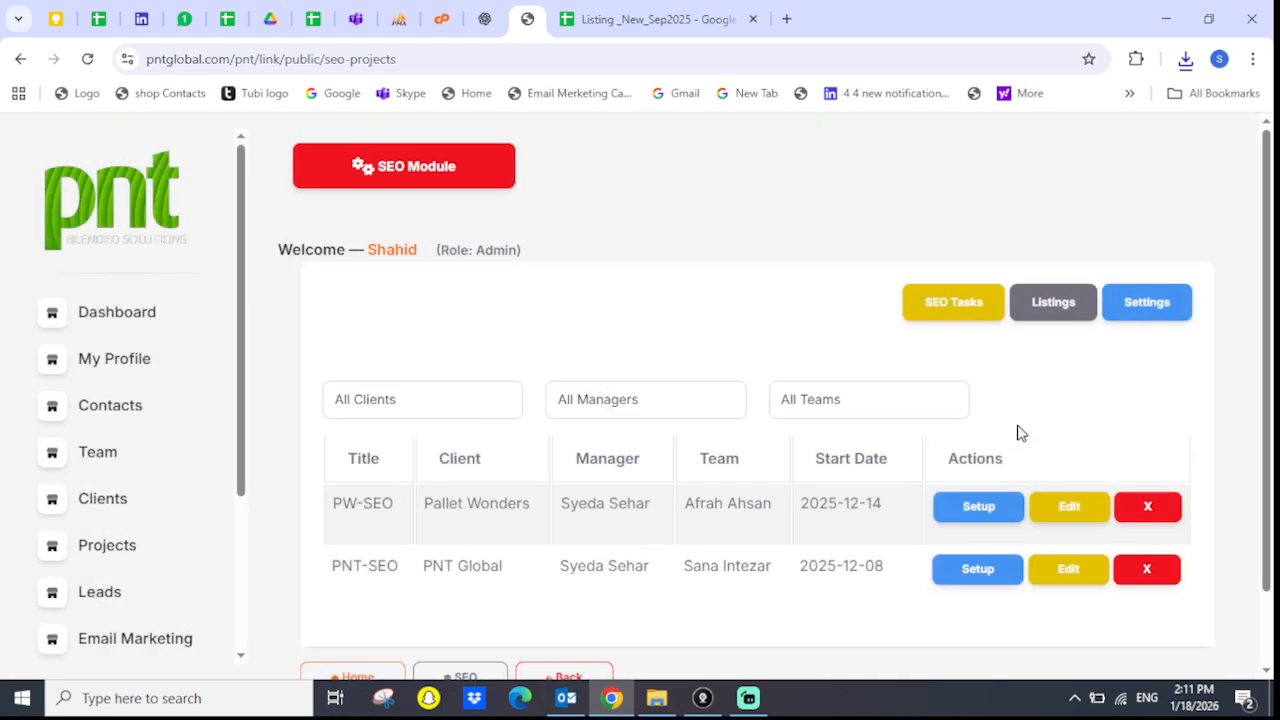
left_click(1066, 319)
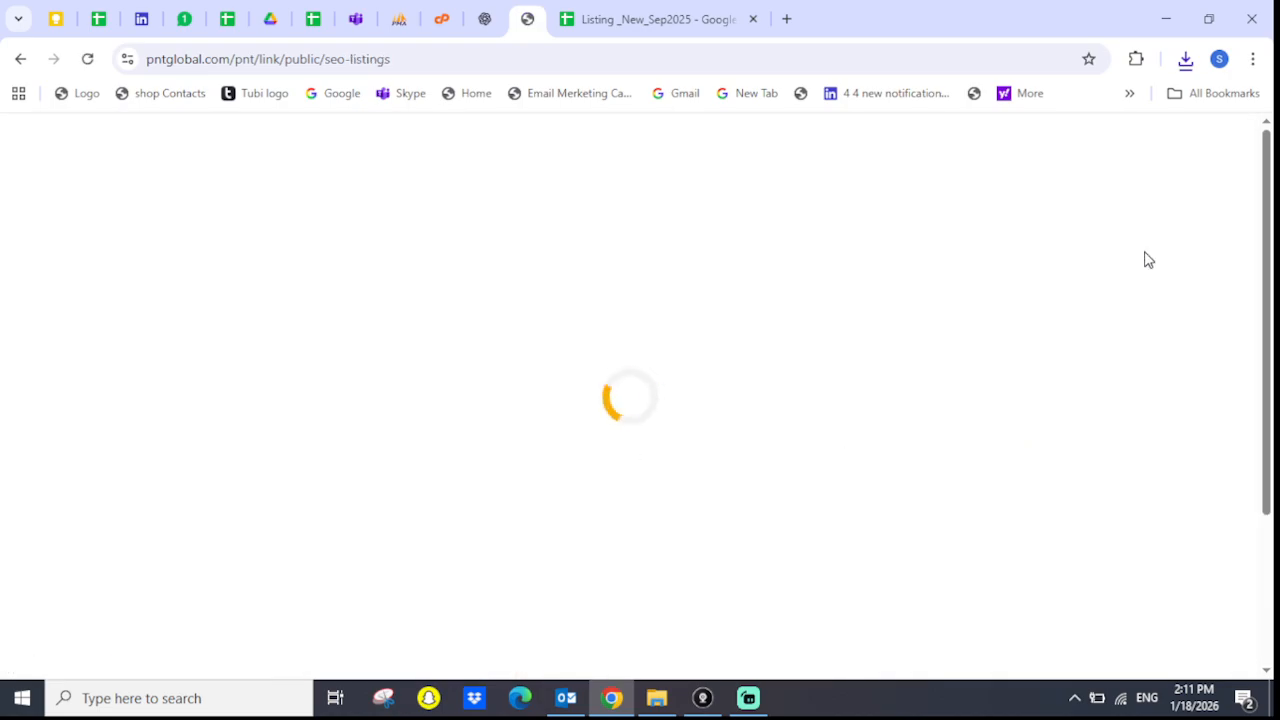
left_click_drag(1268, 259, 1268, 294)
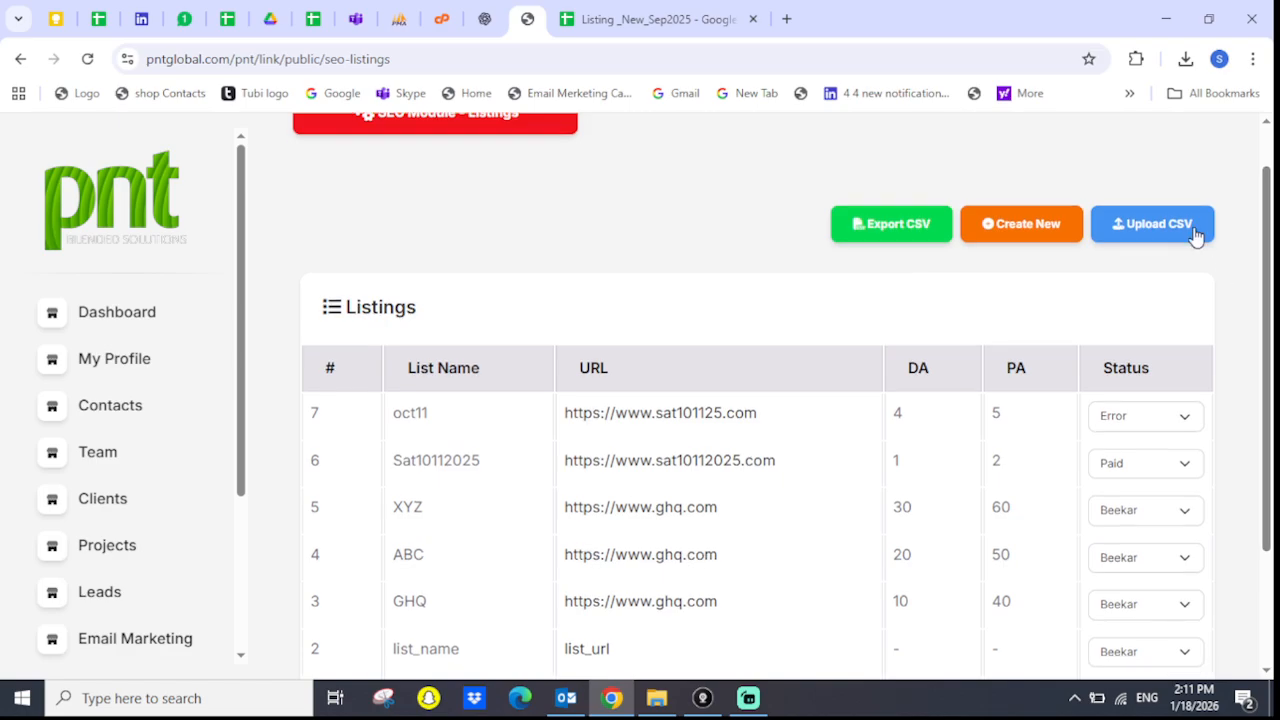
left_click(1177, 229)
left_click(731, 270)
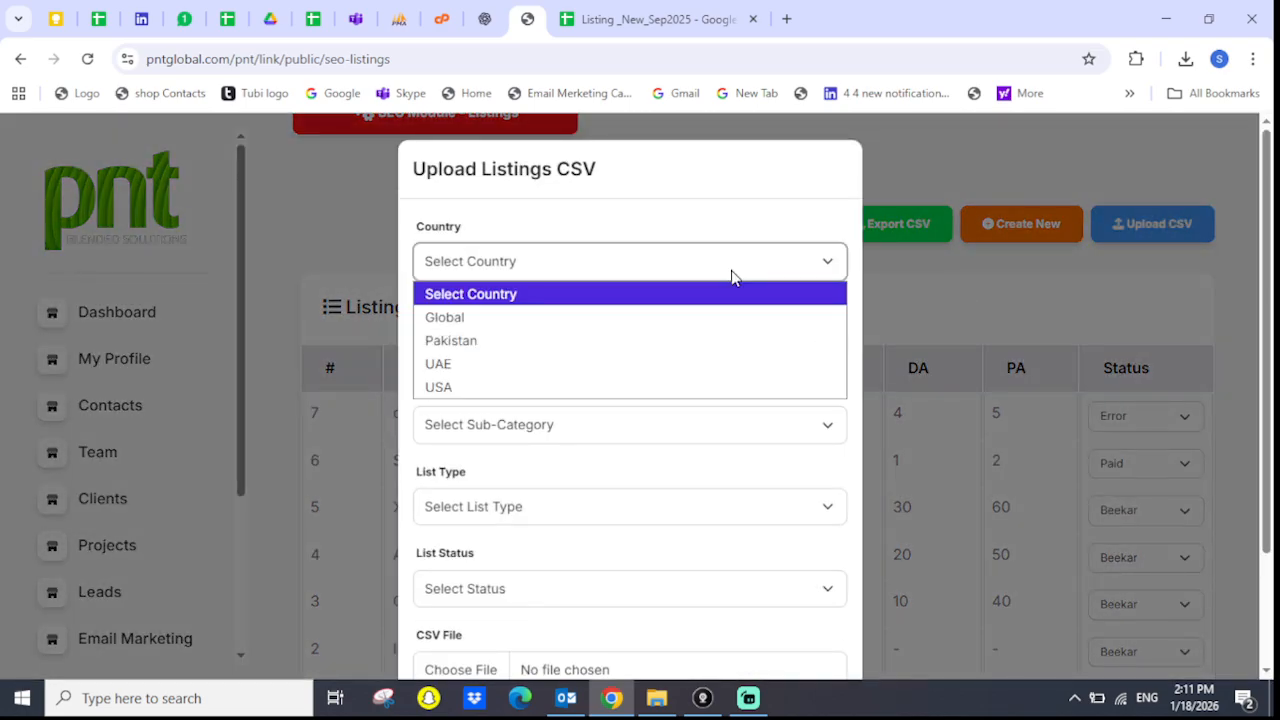
left_click(707, 332)
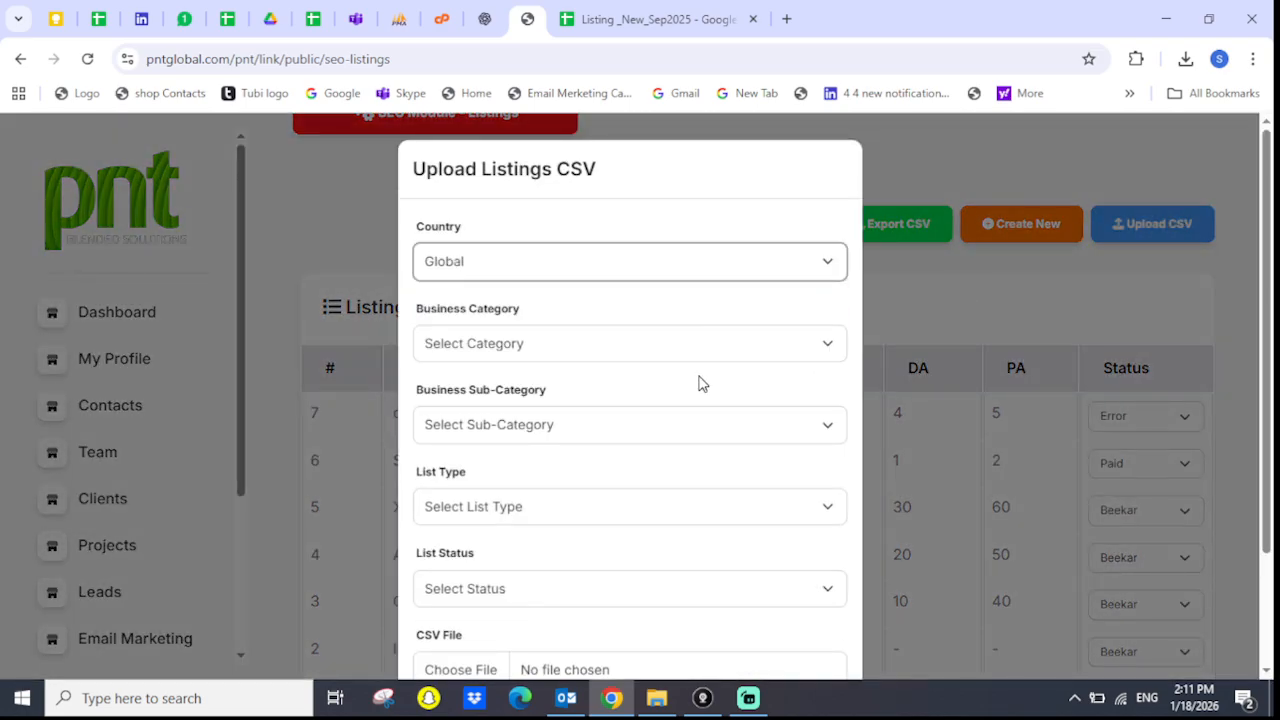
left_click(701, 350)
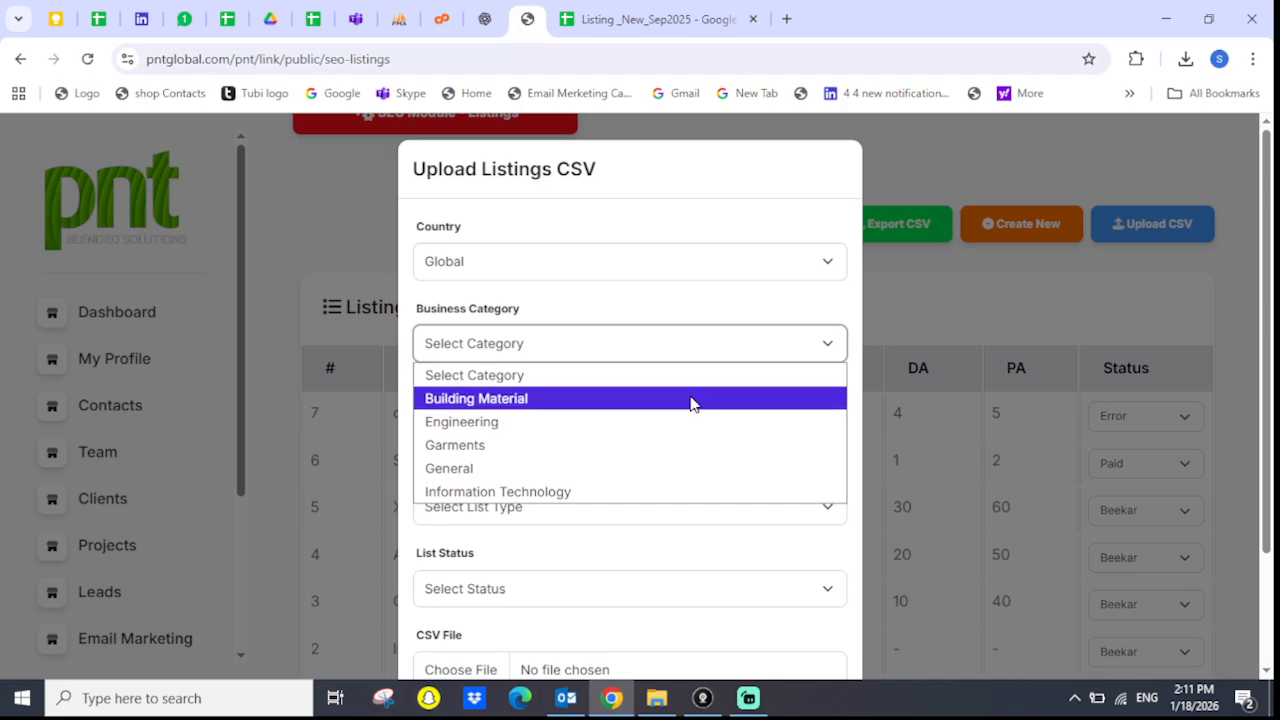
left_click(677, 470)
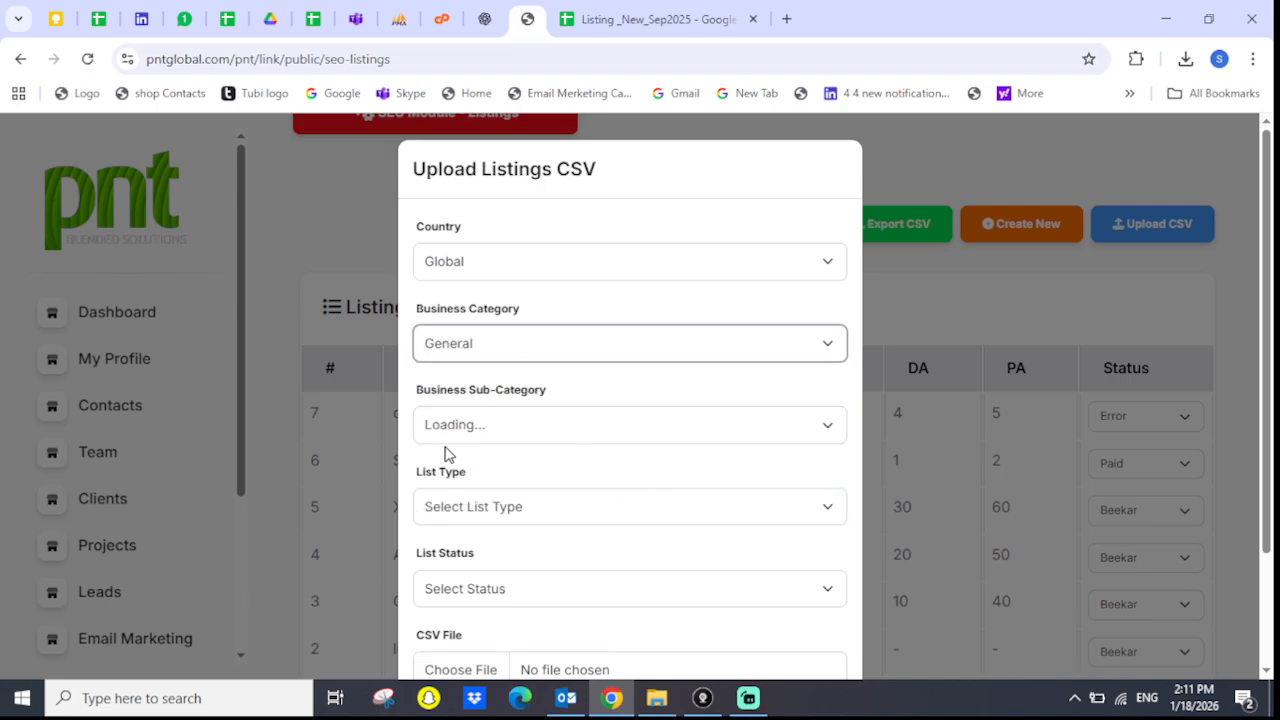
Check the upload form's business sub-category and list type options, and close the form.
left_click(515, 428)
left_click(515, 428)
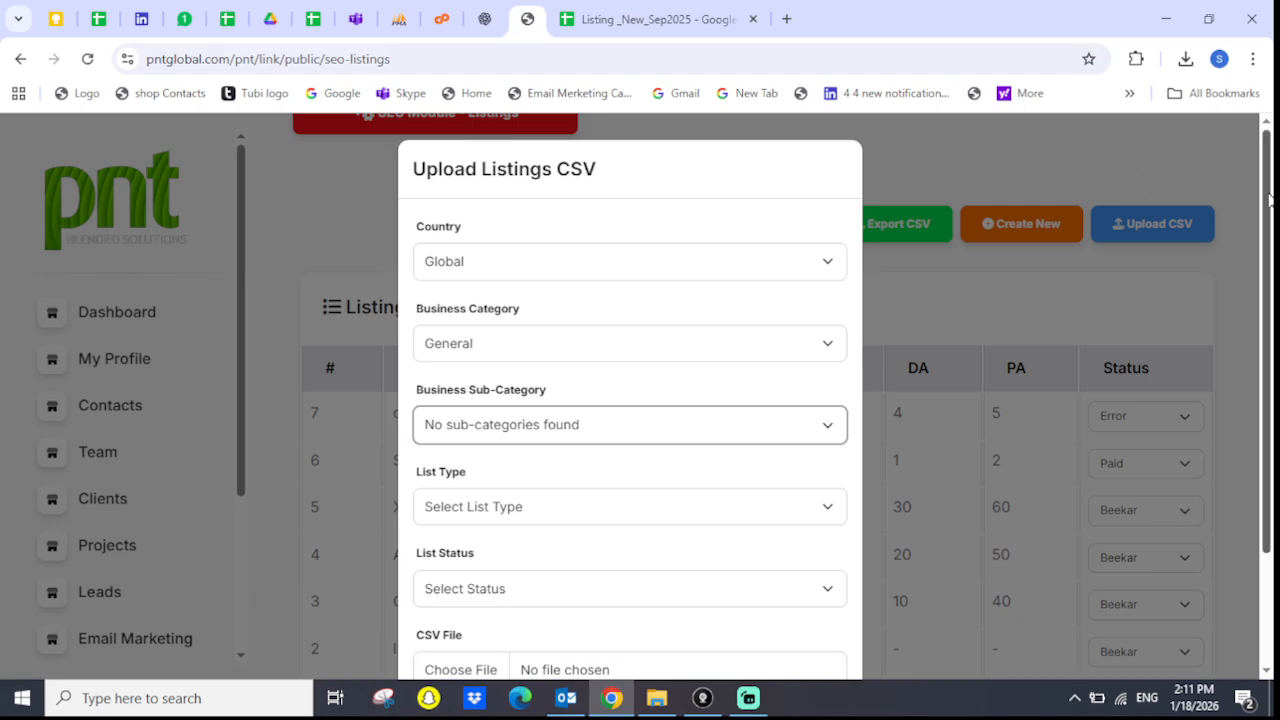
scroll(1268, 200, "down", 3)
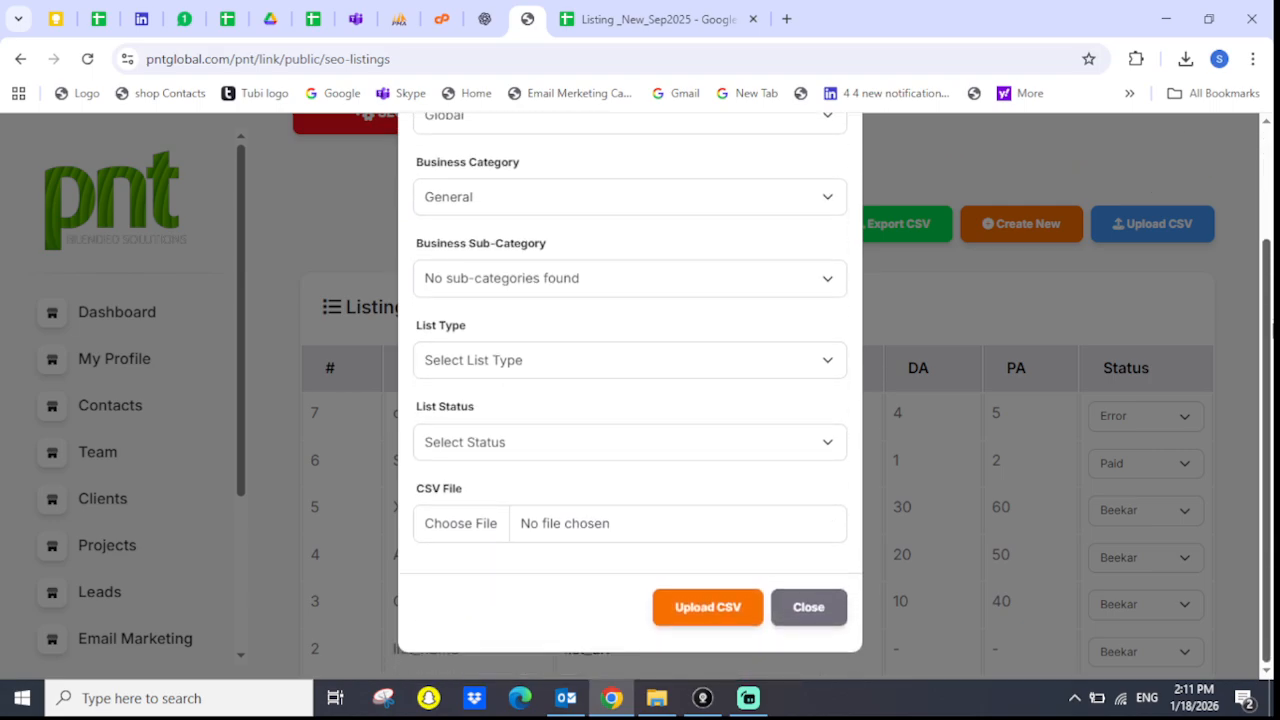
left_click(707, 369)
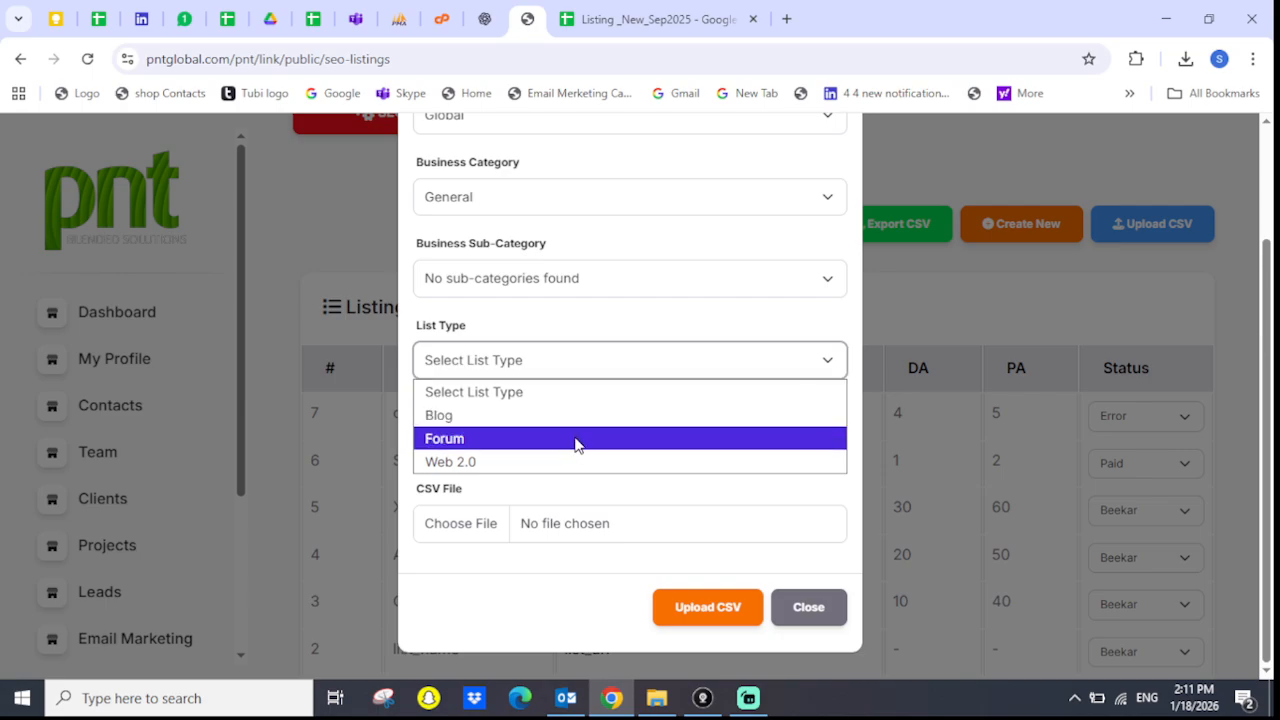
left_click(329, 258)
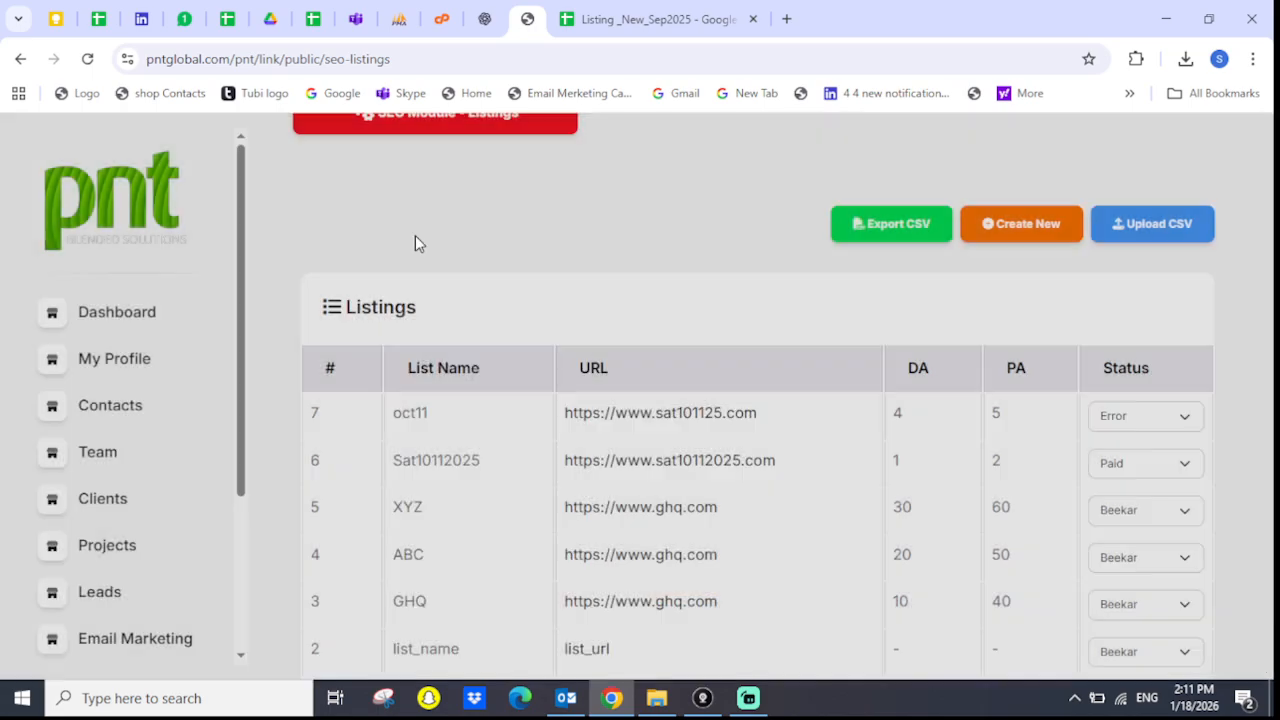
Add Directory as a listing type in the SEO module's settings.
left_click_drag(1268, 232, 1233, 149)
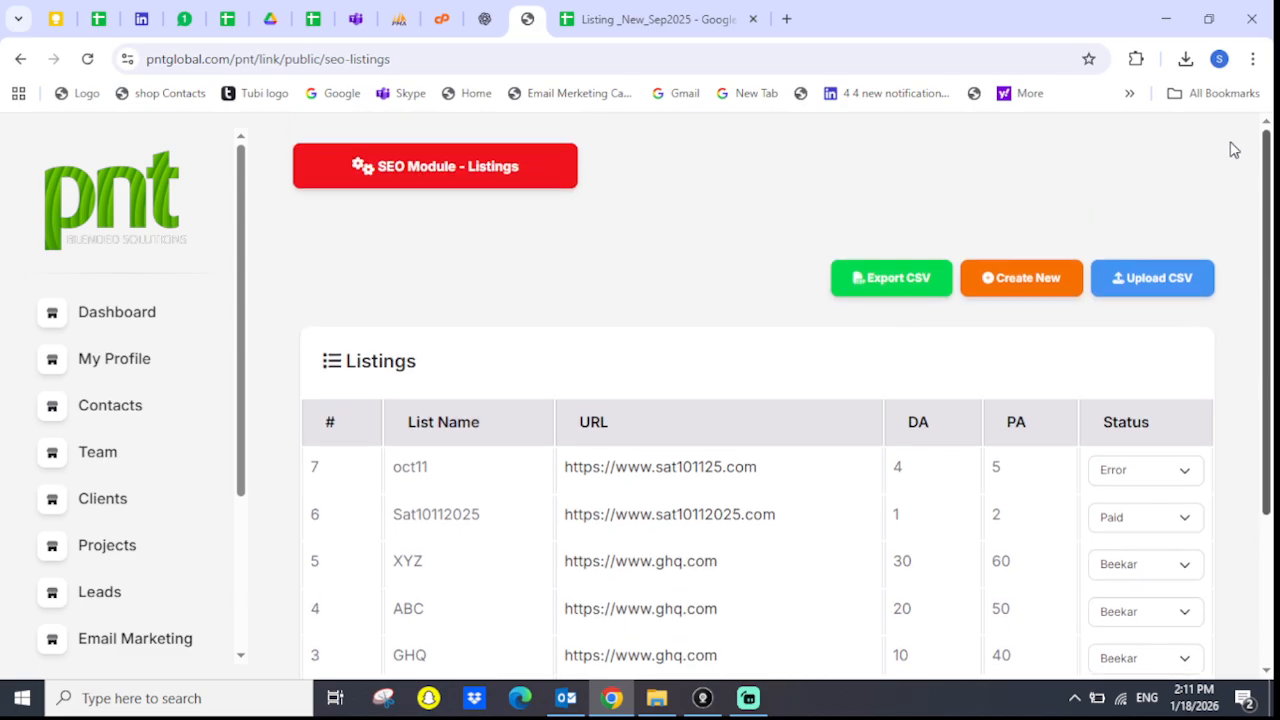
left_click(445, 168)
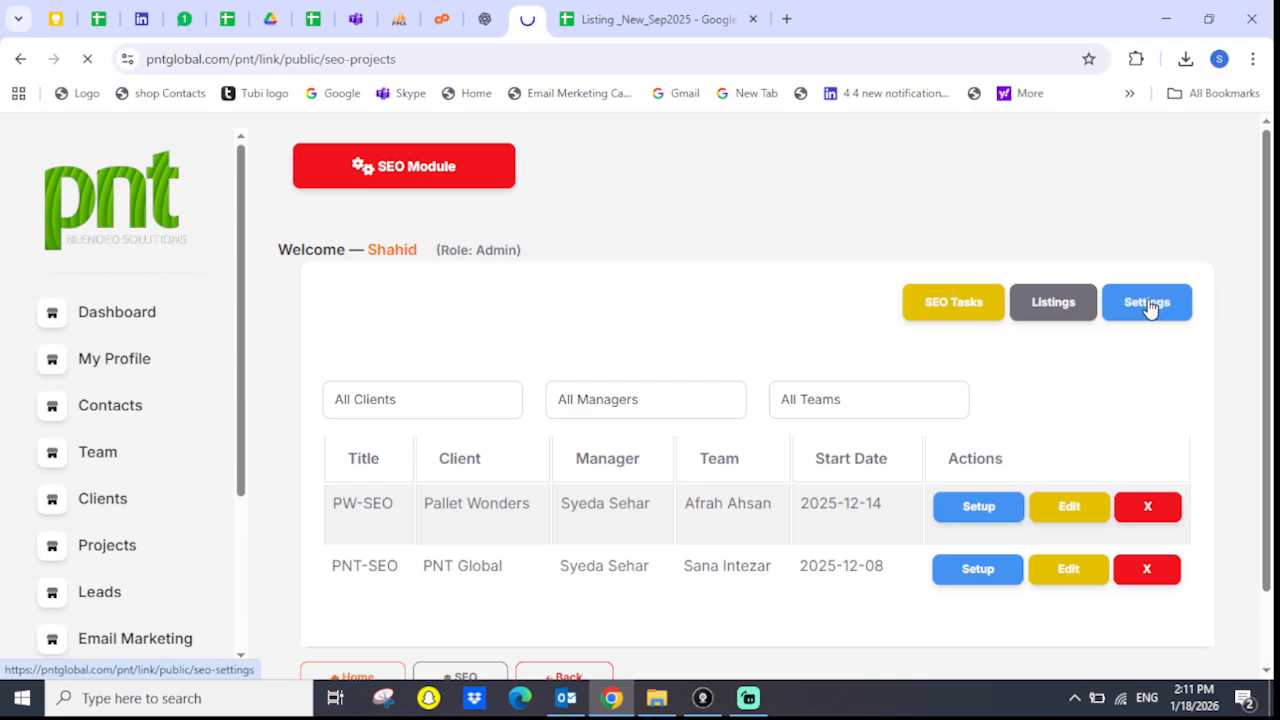
left_click(1151, 308)
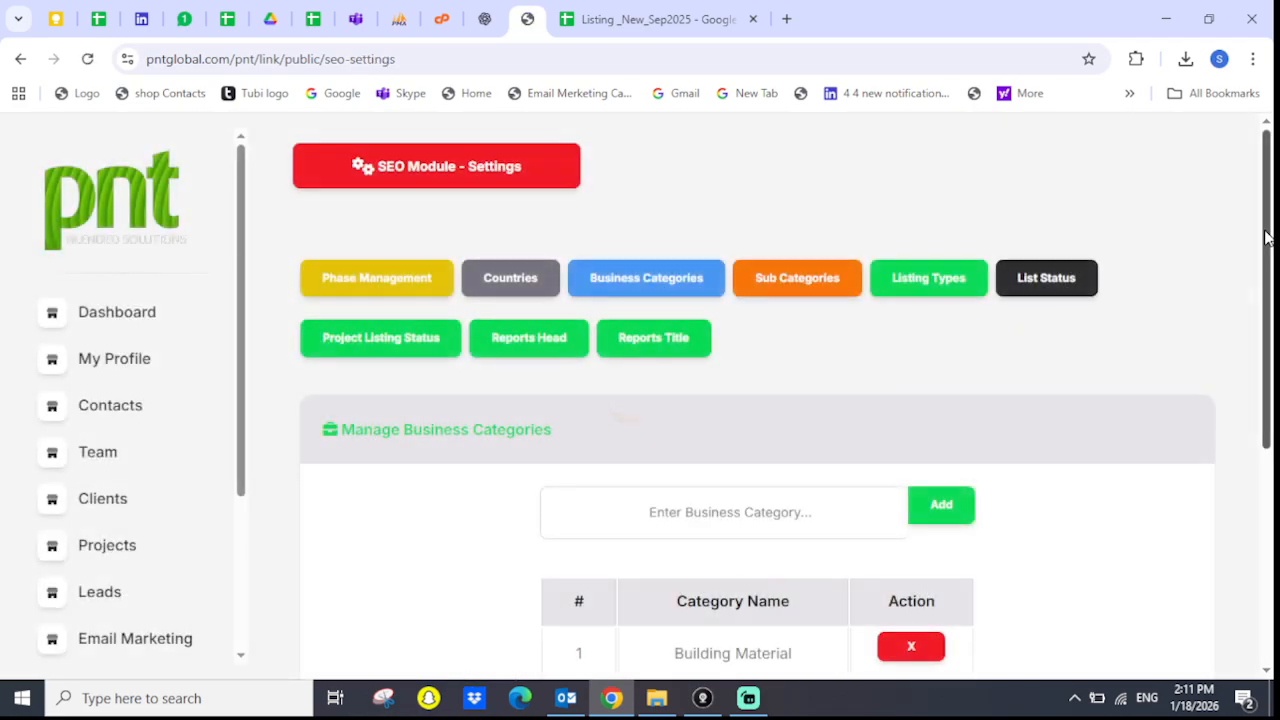
left_click(928, 288)
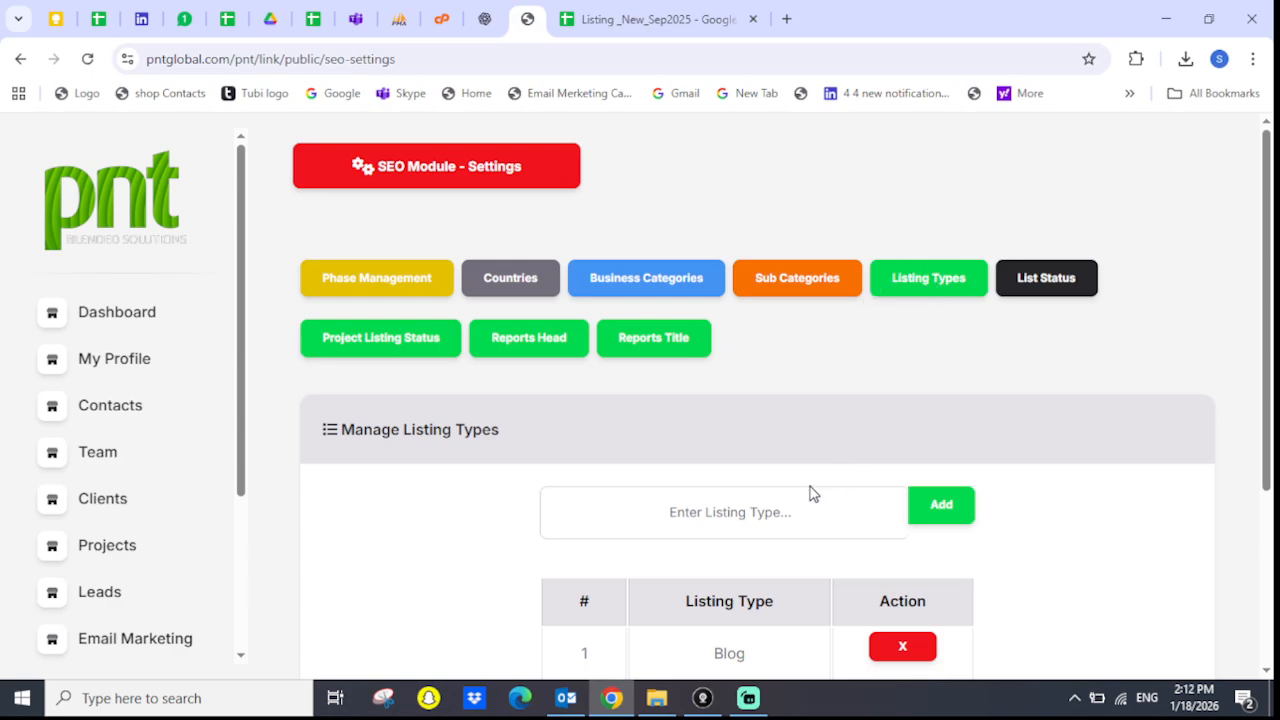
left_click(776, 513)
type("Dre")
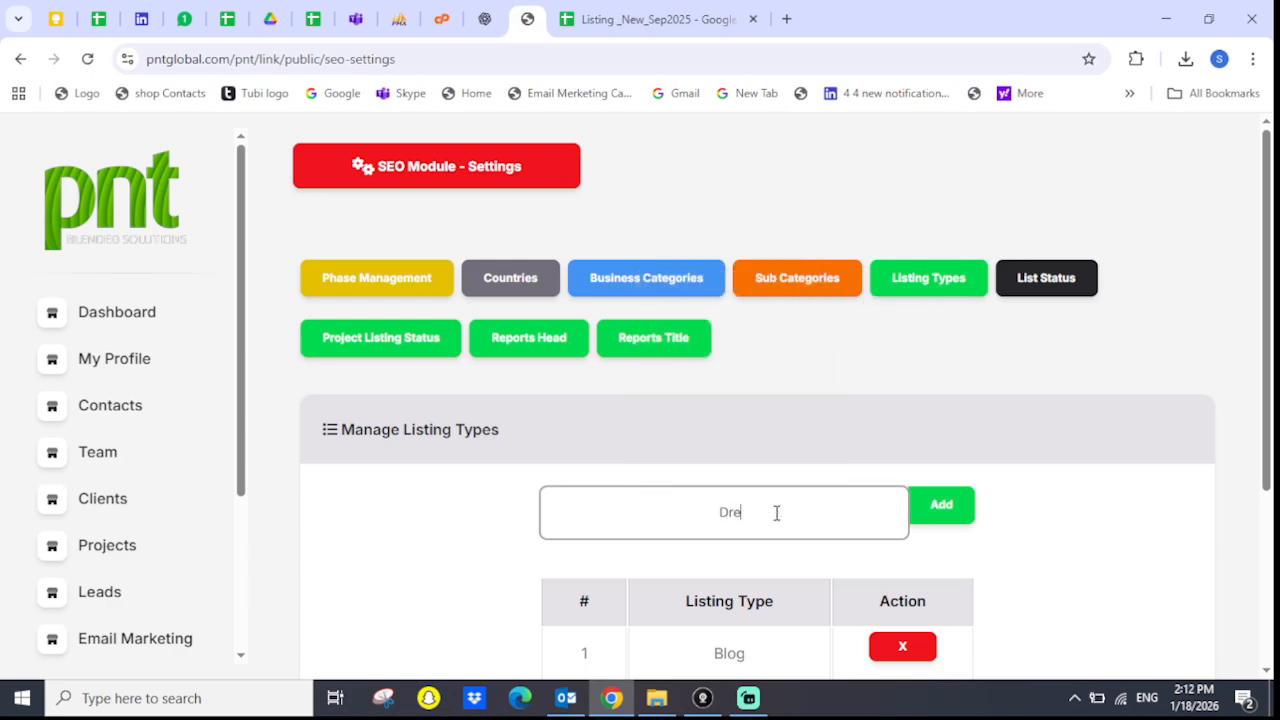
key("BackSpace")
key("BackSpace")
type("ui")
key("BackSpace")
key("BackSpace")
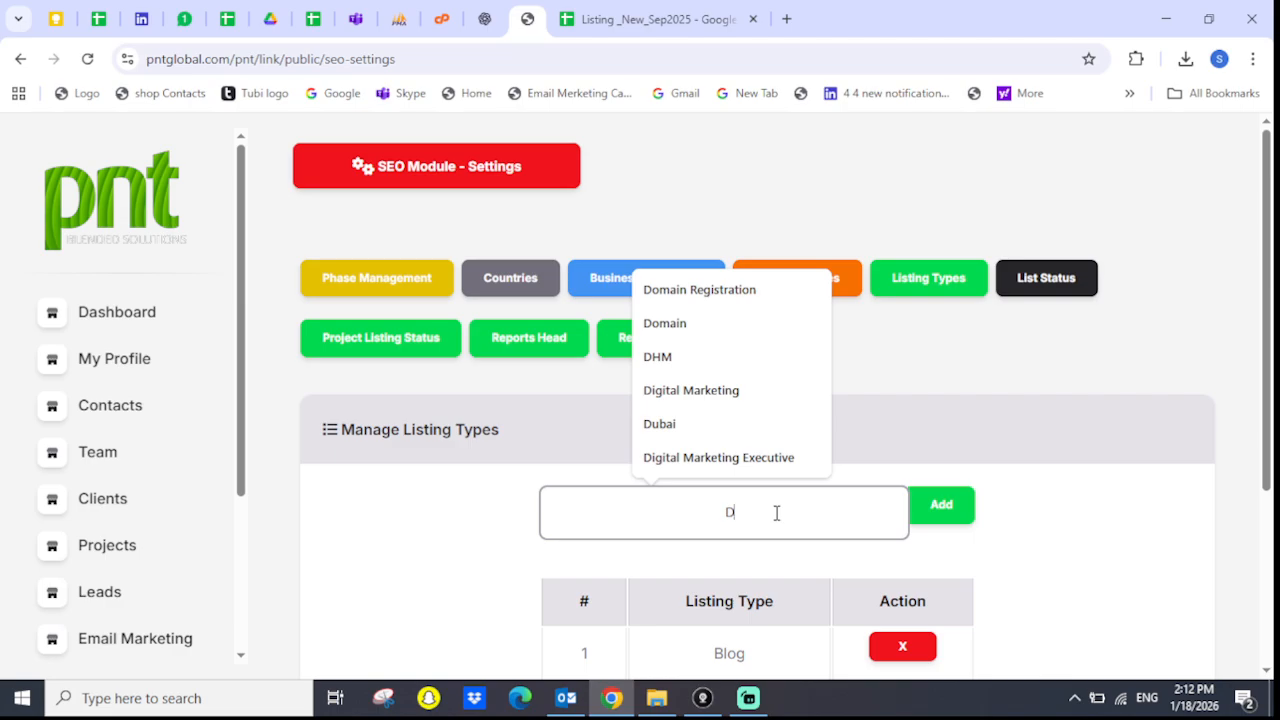
type("irectory")
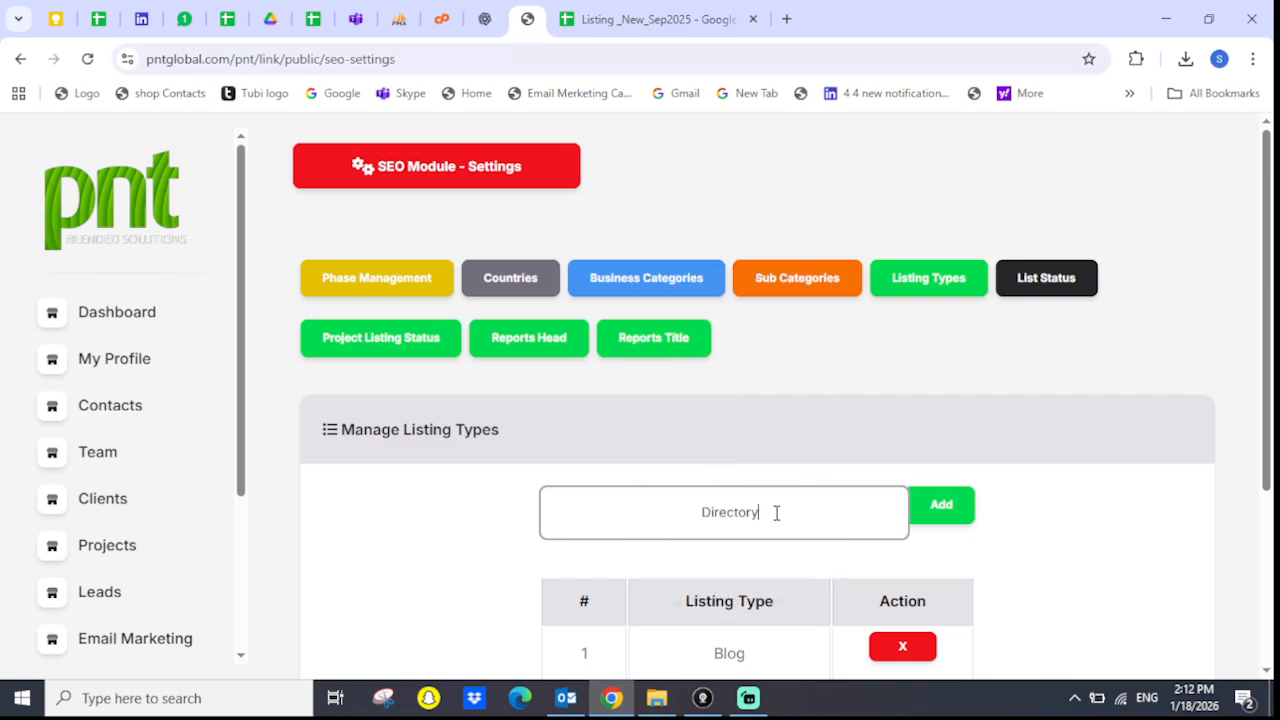
left_click(955, 512)
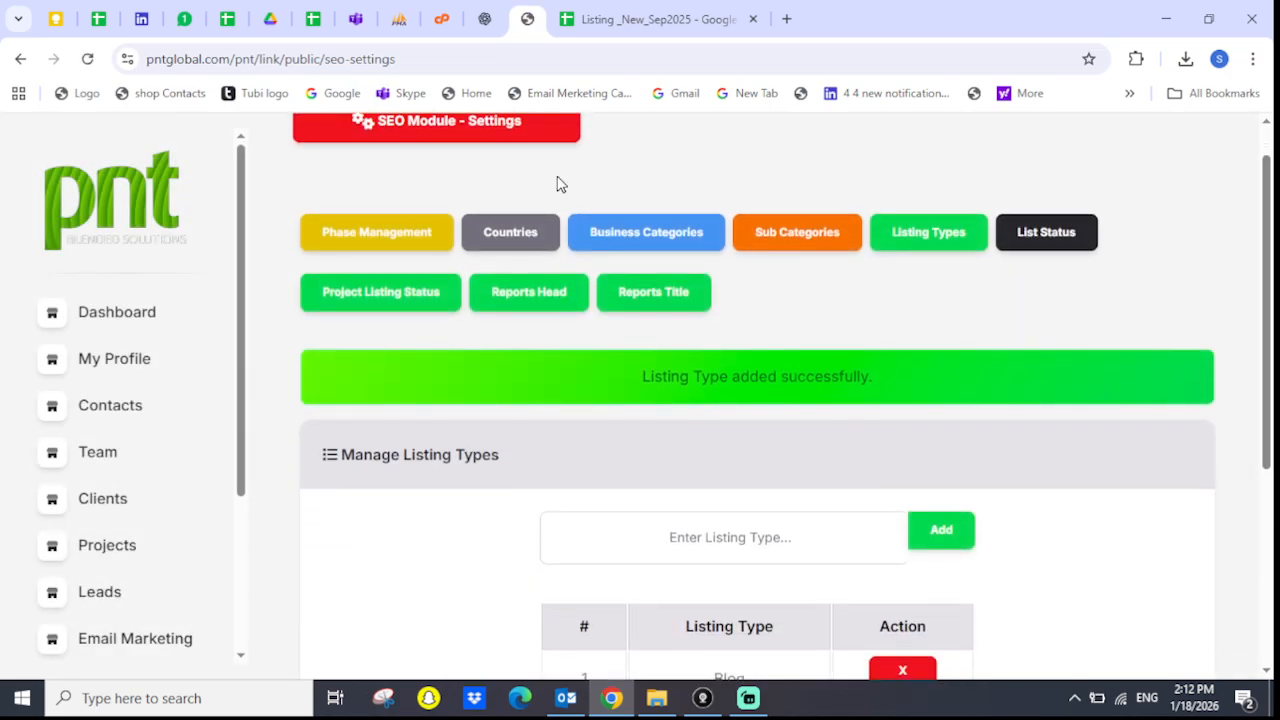
Go back to the listings, reopen the CSV upload form, and choose Global as country and General as business category.
left_click(451, 130)
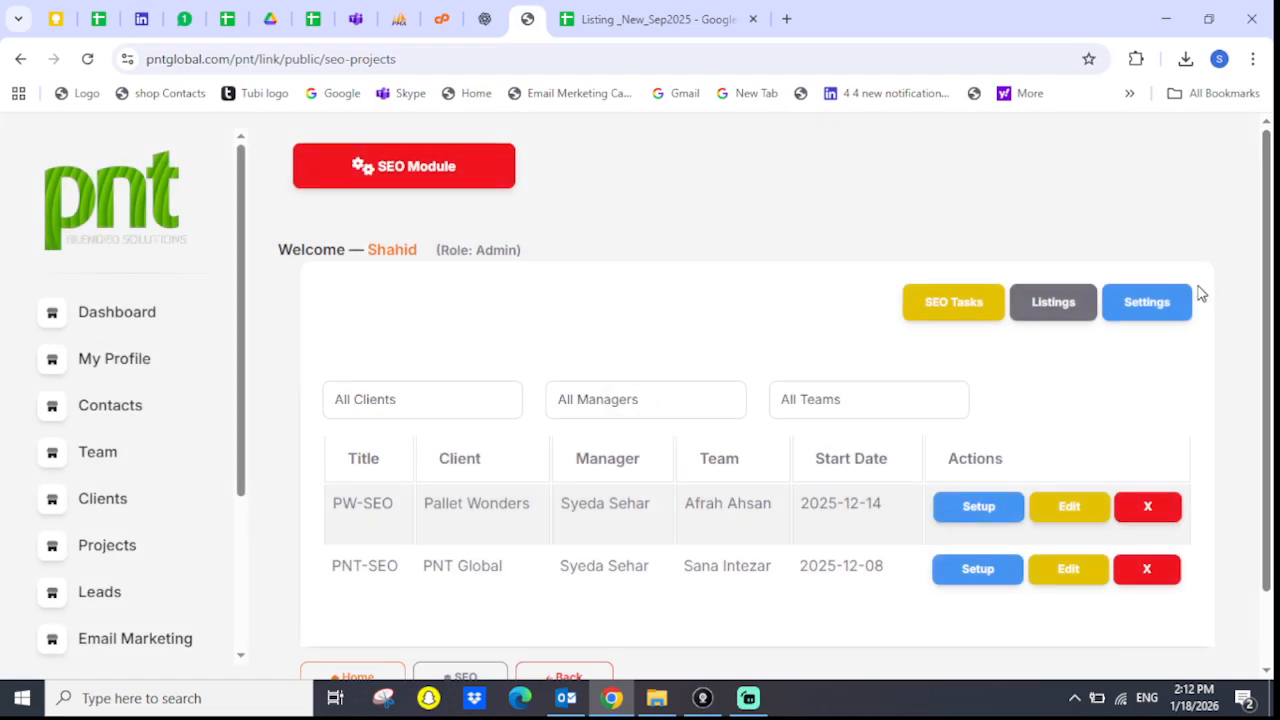
left_click(1050, 315)
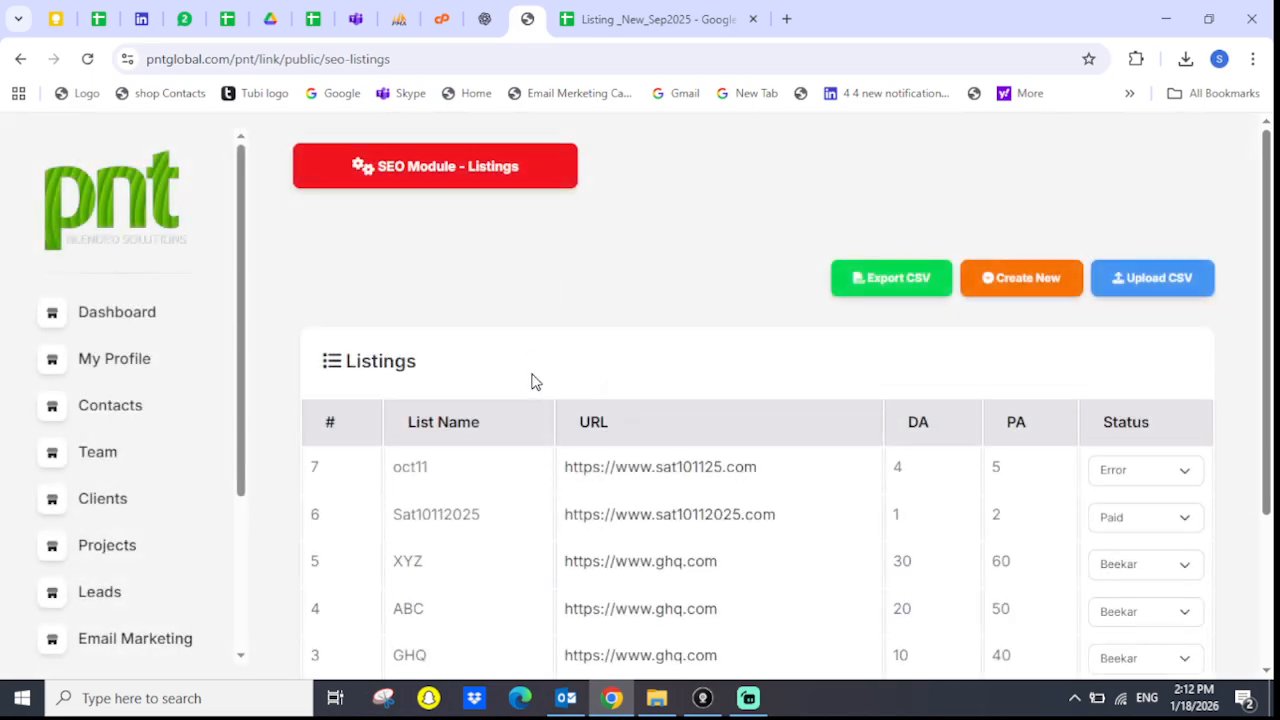
left_click(1138, 270)
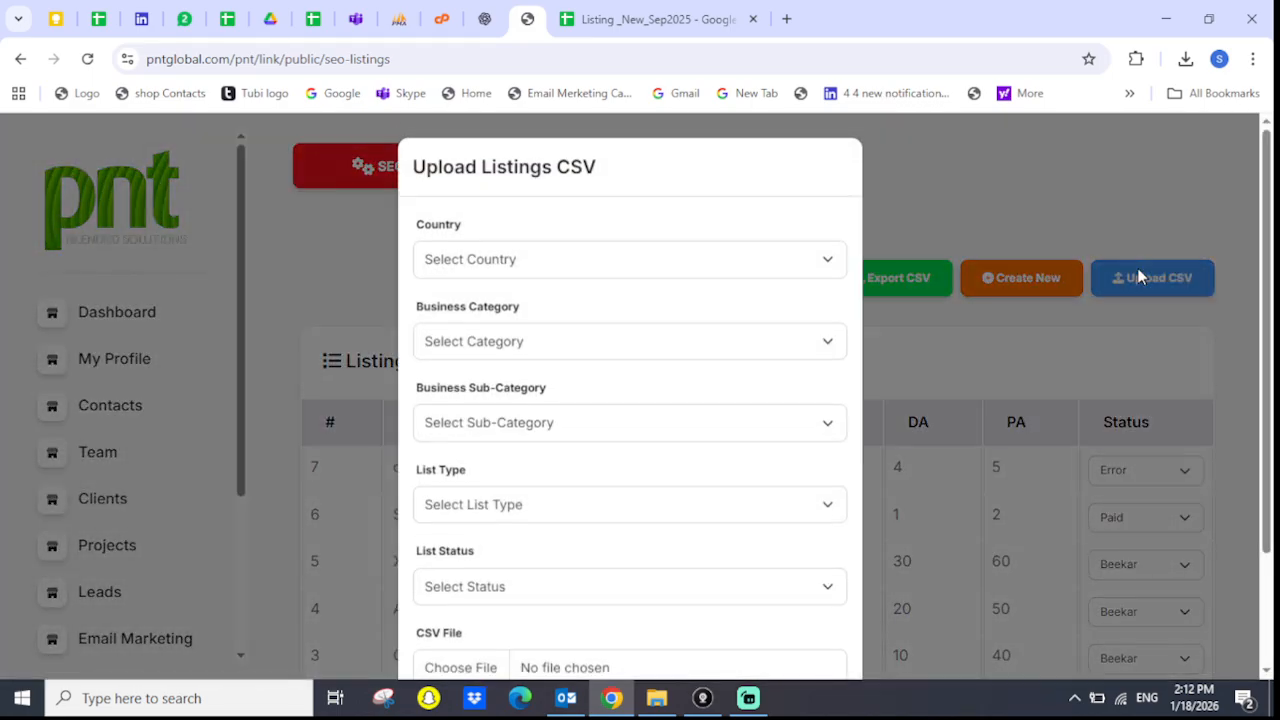
left_click(756, 260)
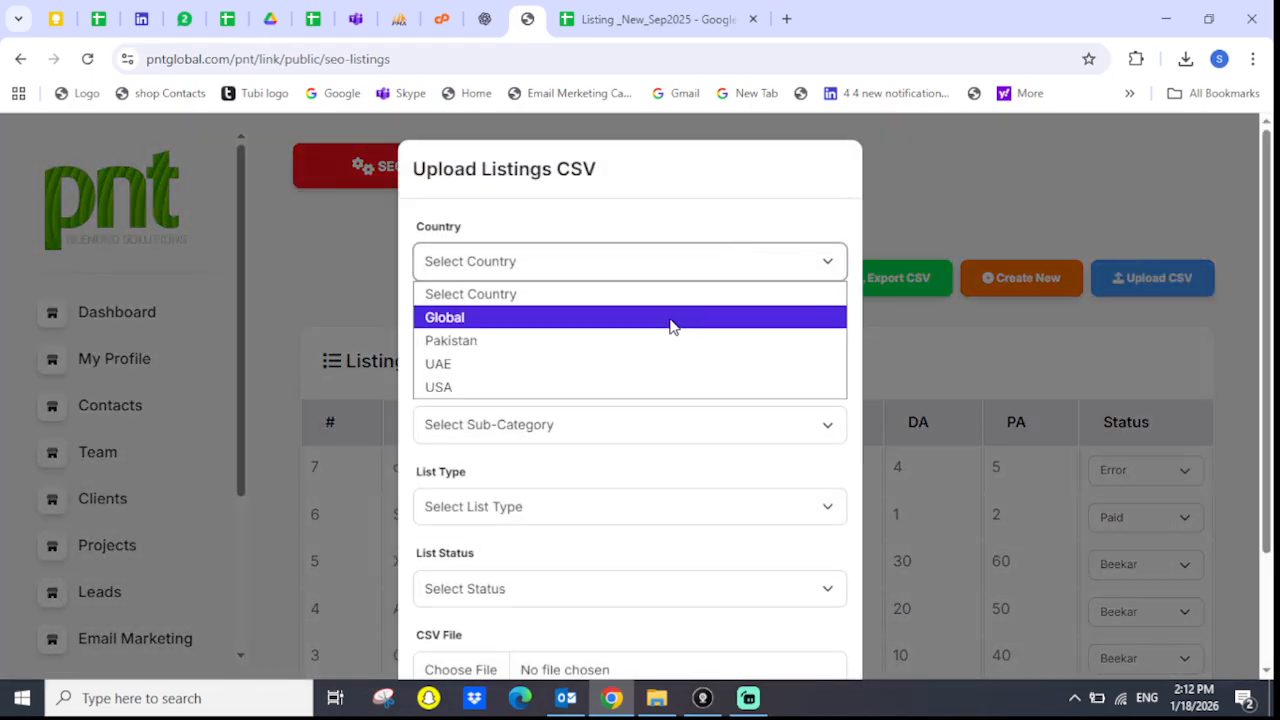
left_click(672, 318)
left_click(648, 350)
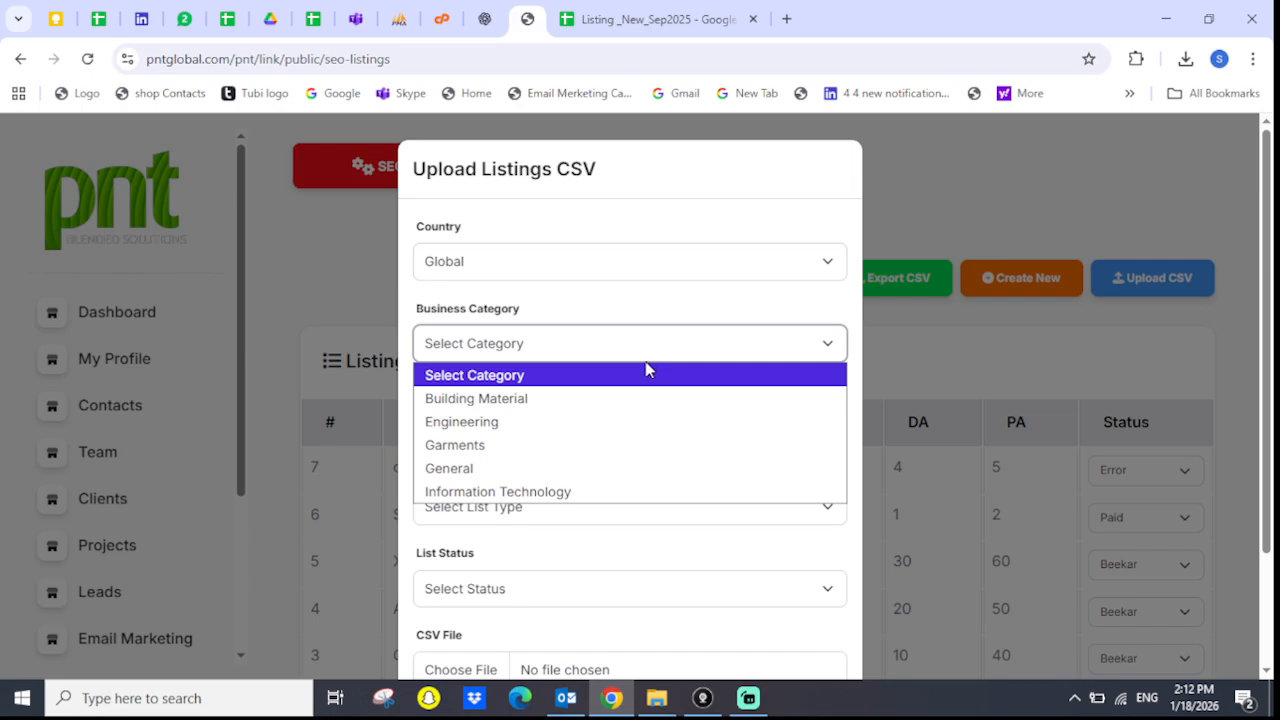
left_click(615, 470)
Set the upload form's list type to Directory, check the list status options, and close the form.
scroll(669, 357, "down", 2)
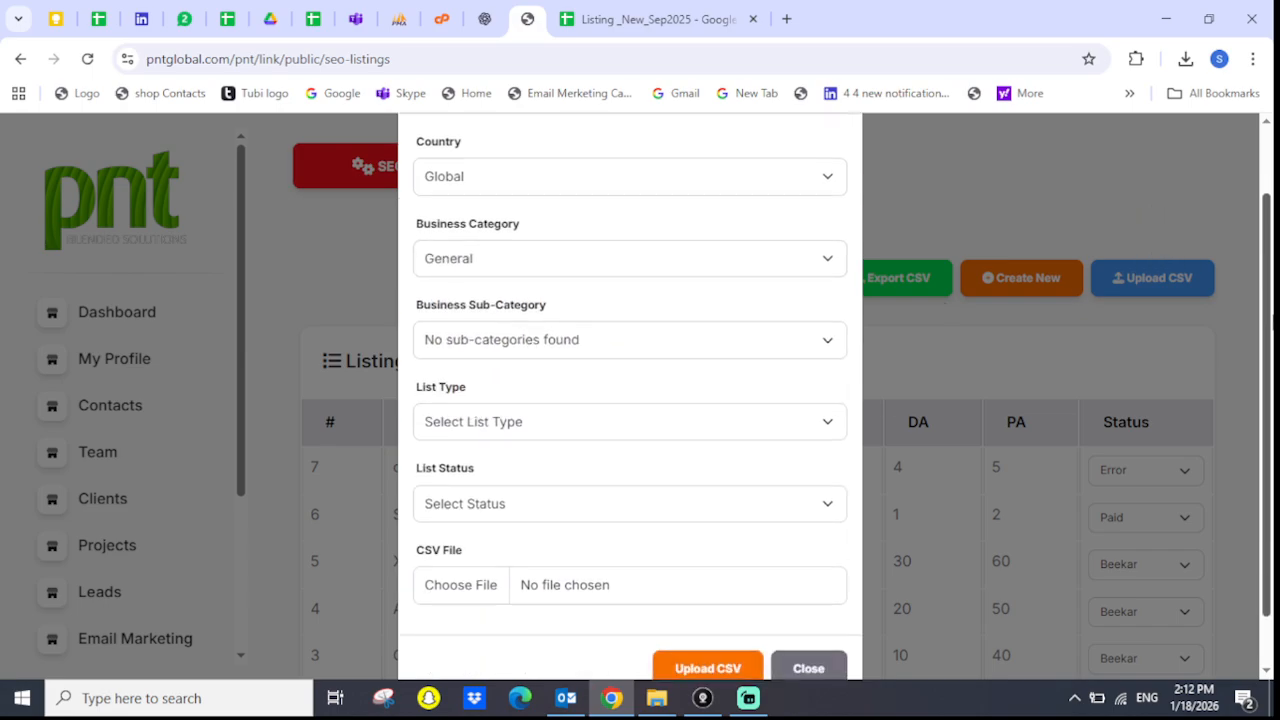
left_click(582, 391)
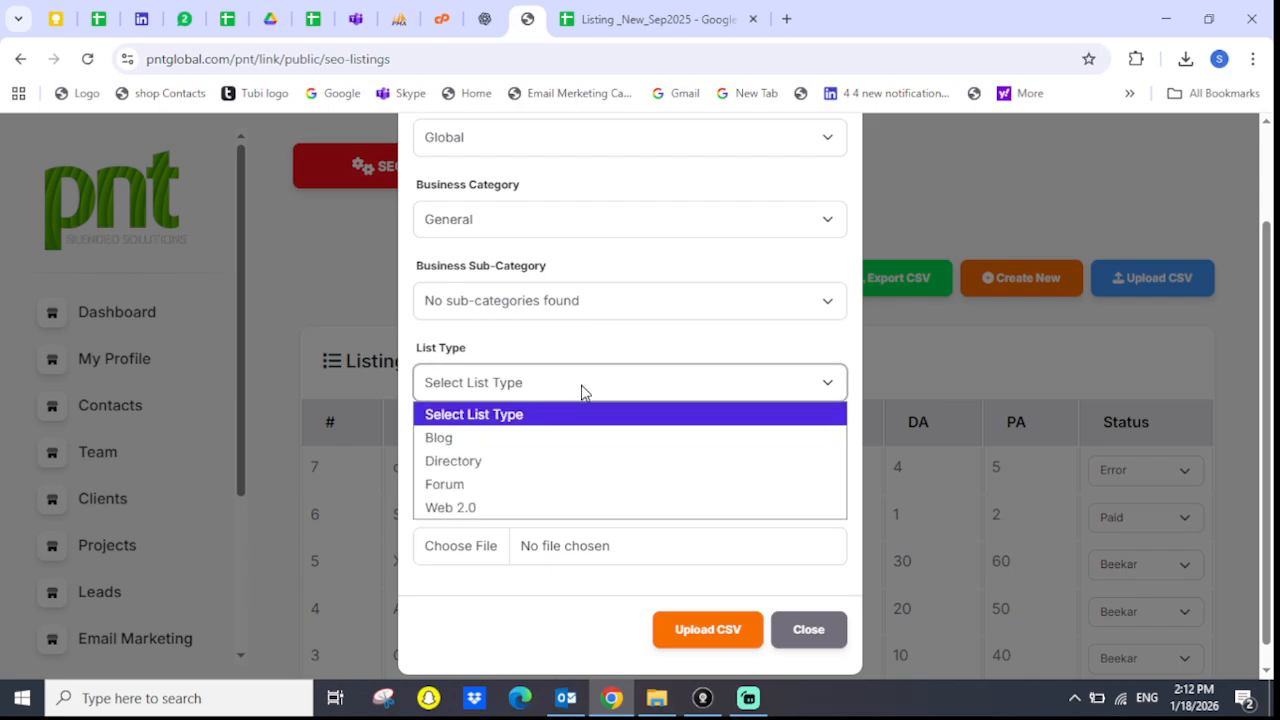
left_click(541, 476)
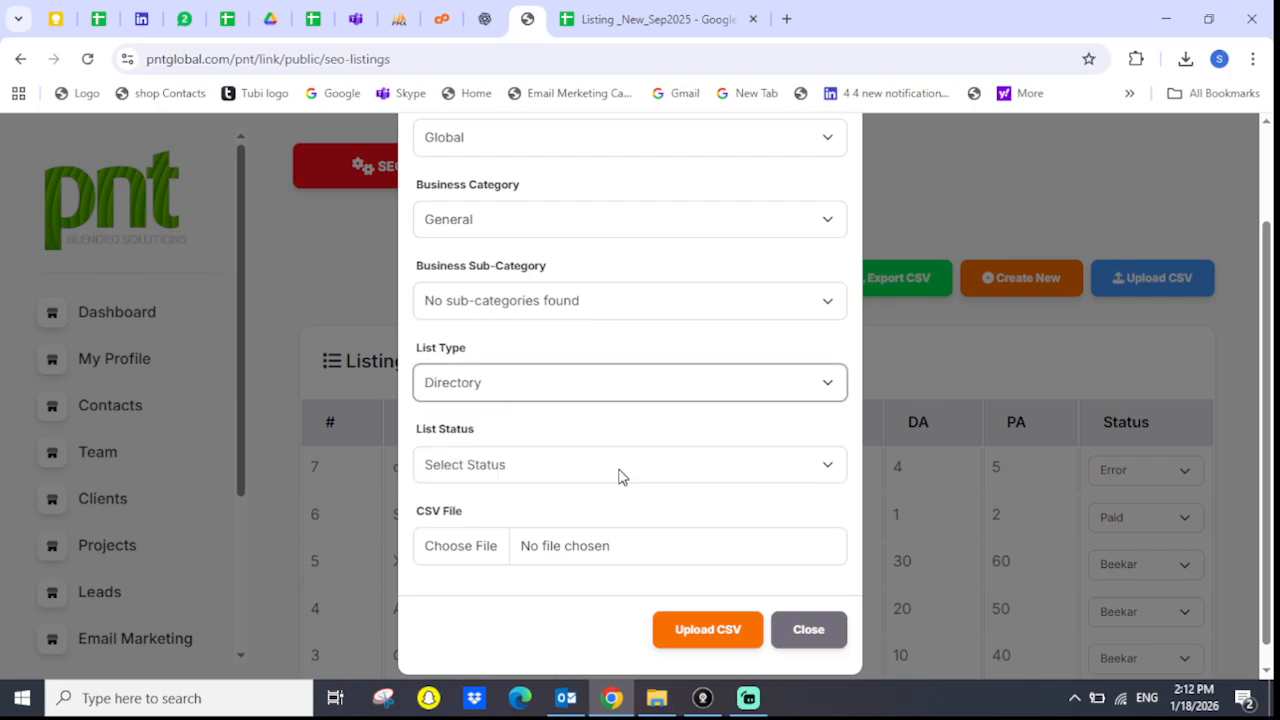
left_click(632, 465)
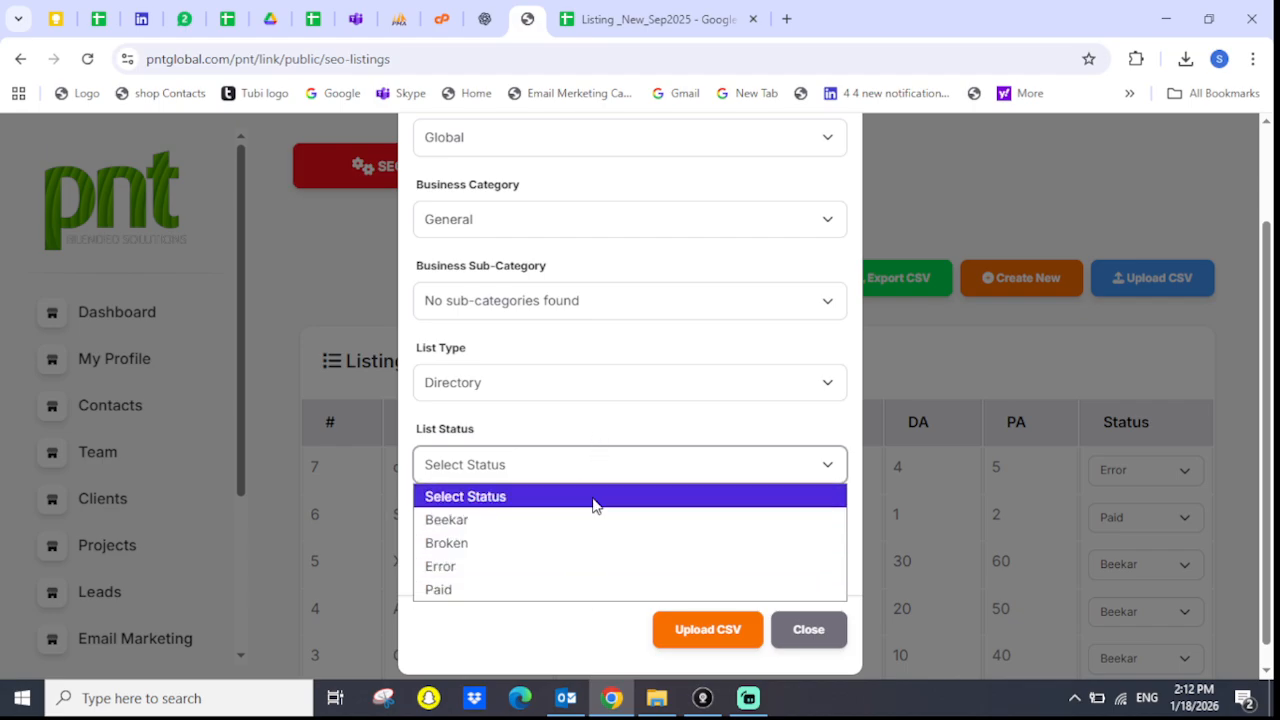
left_click(931, 358)
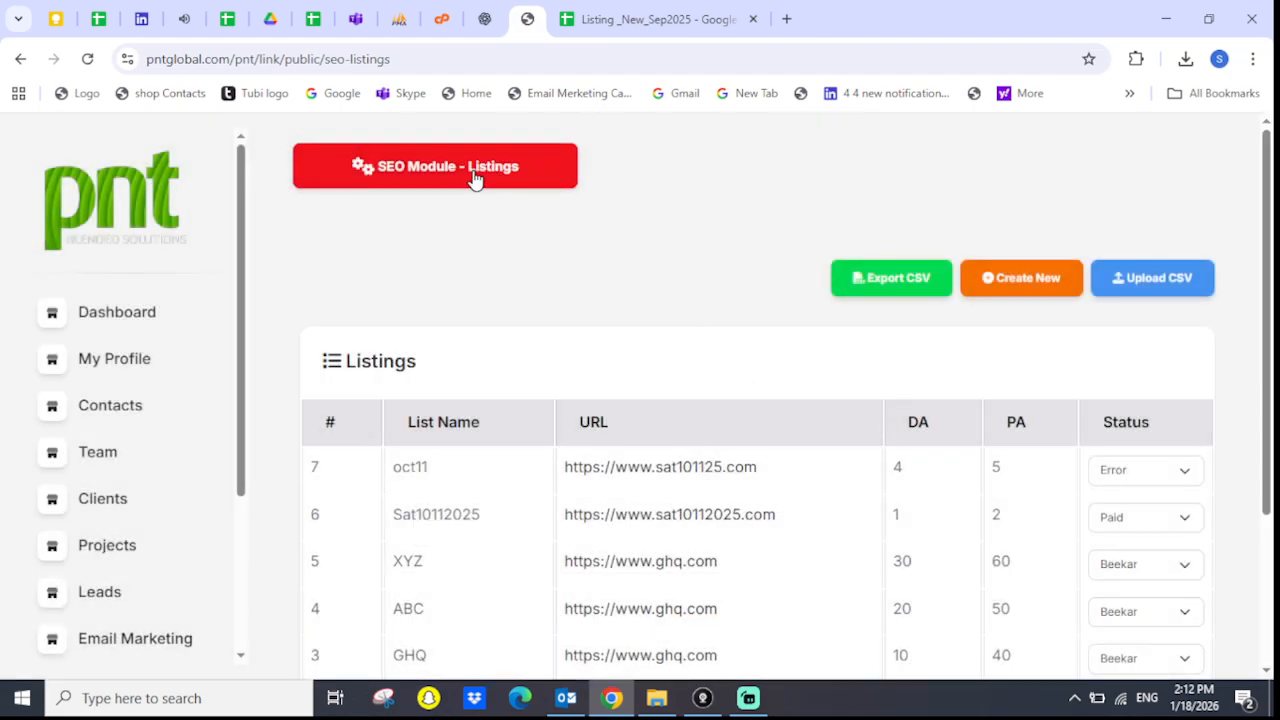
Add WIP as a list status in the SEO module's settings.
left_click(475, 178)
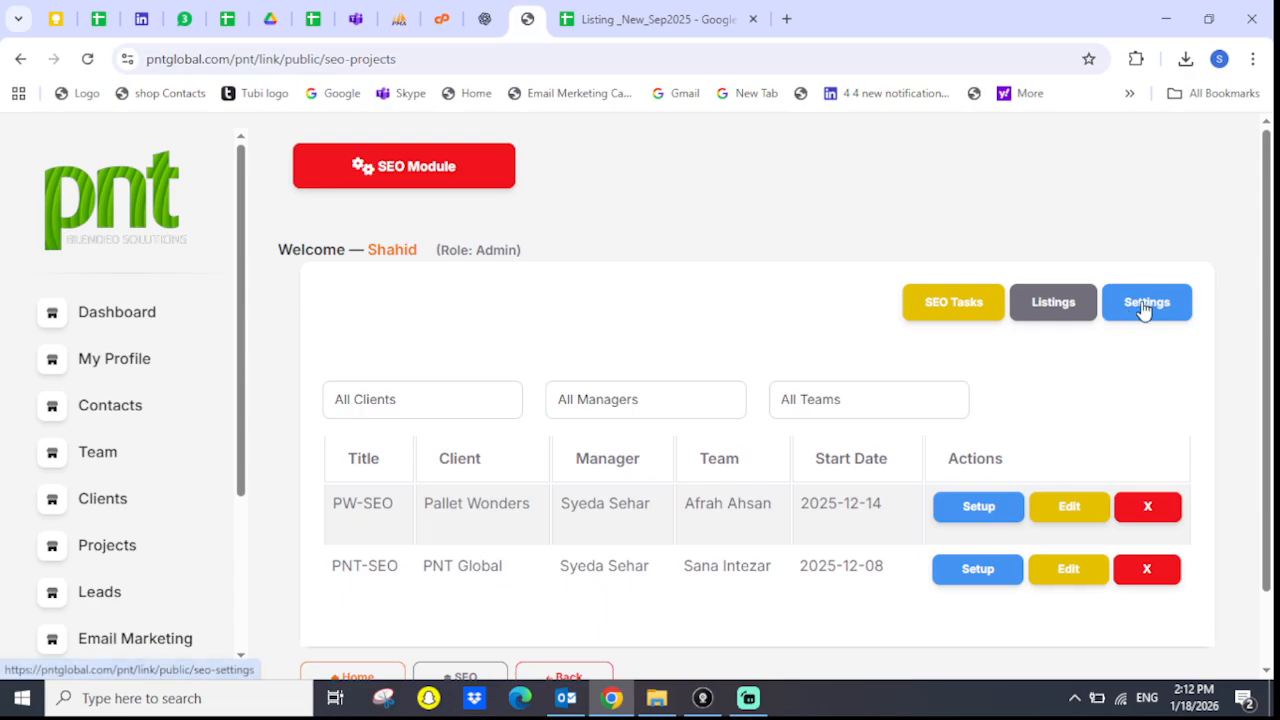
left_click(1143, 308)
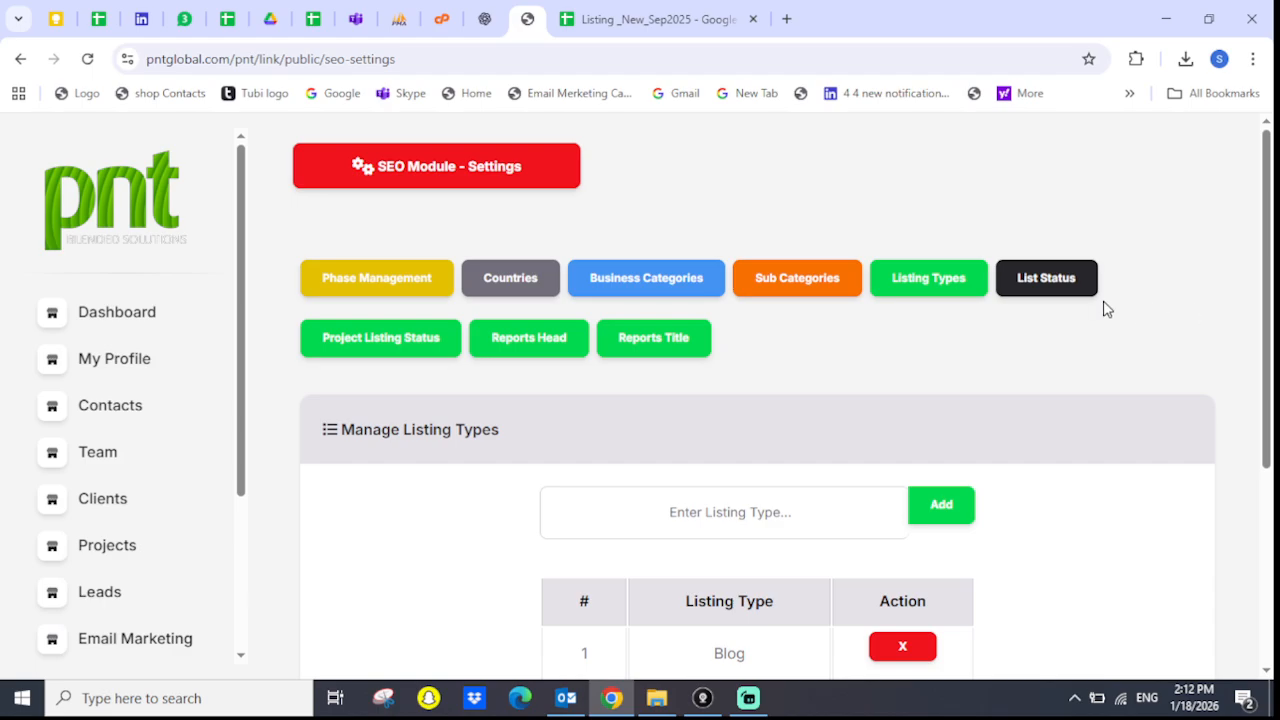
left_click(1054, 289)
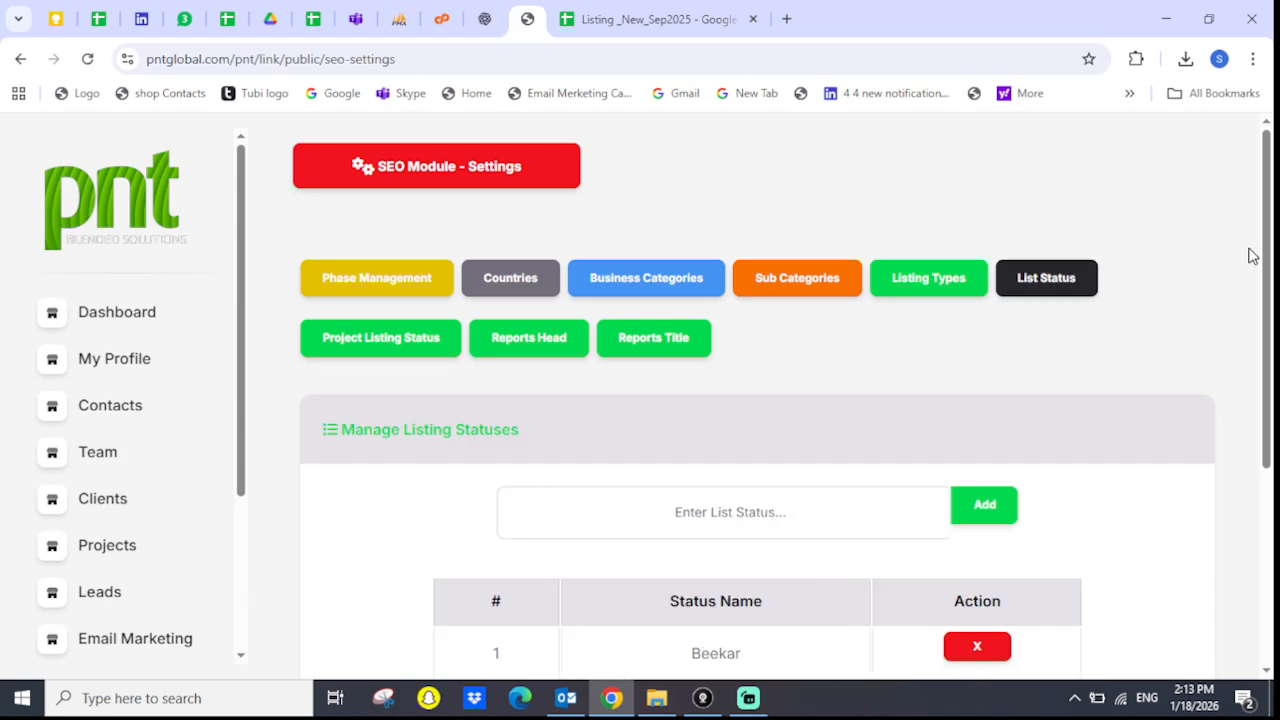
scroll(1268, 255, "down", 1)
scroll(819, 348, "down", 2)
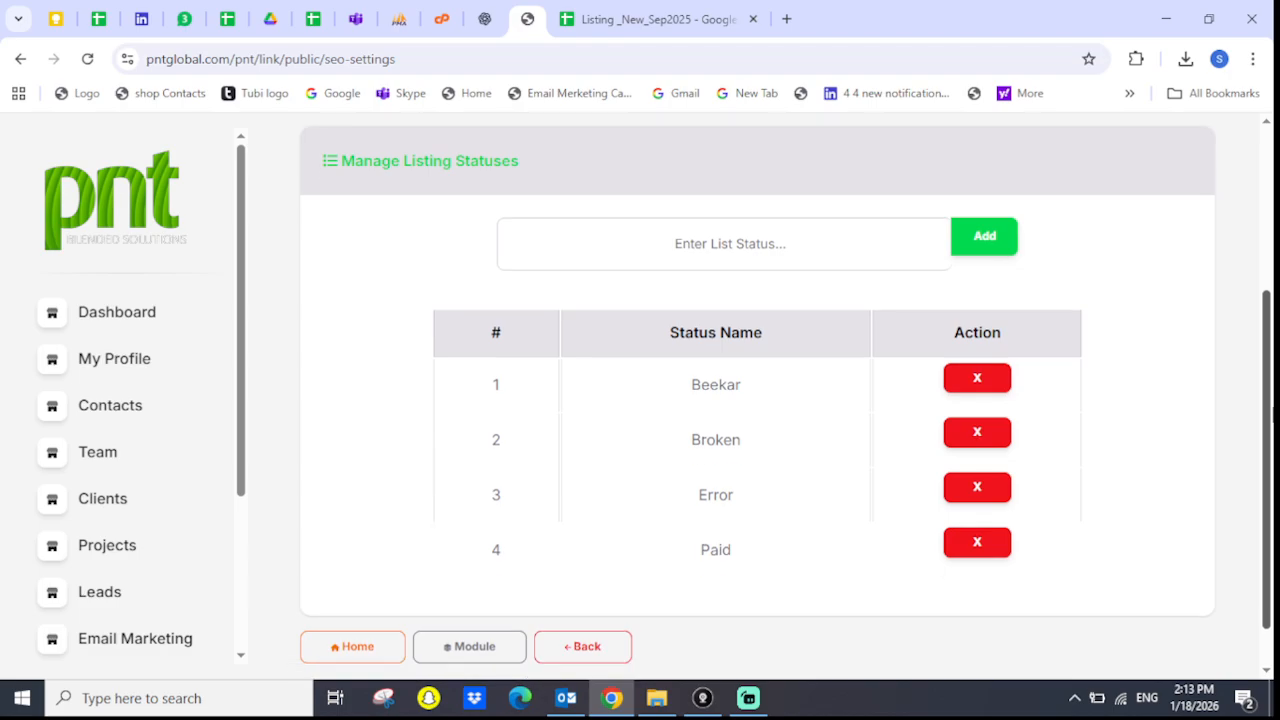
left_click(768, 244)
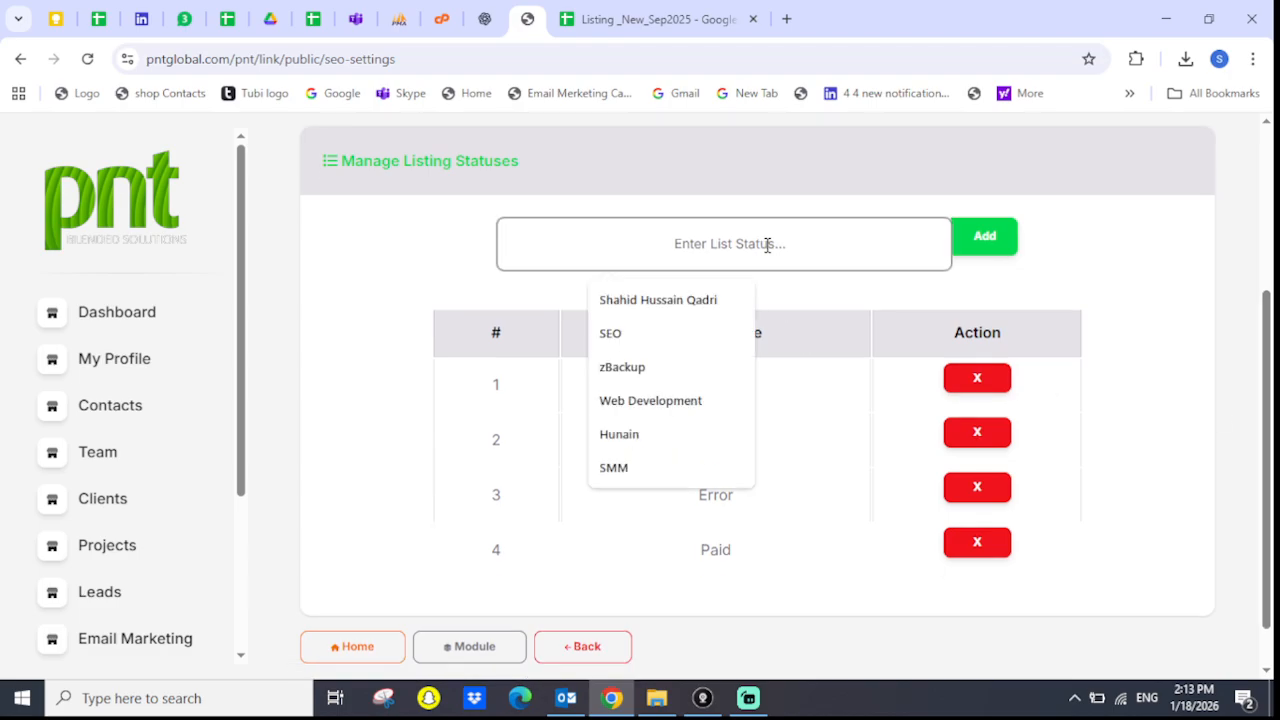
type("WIP")
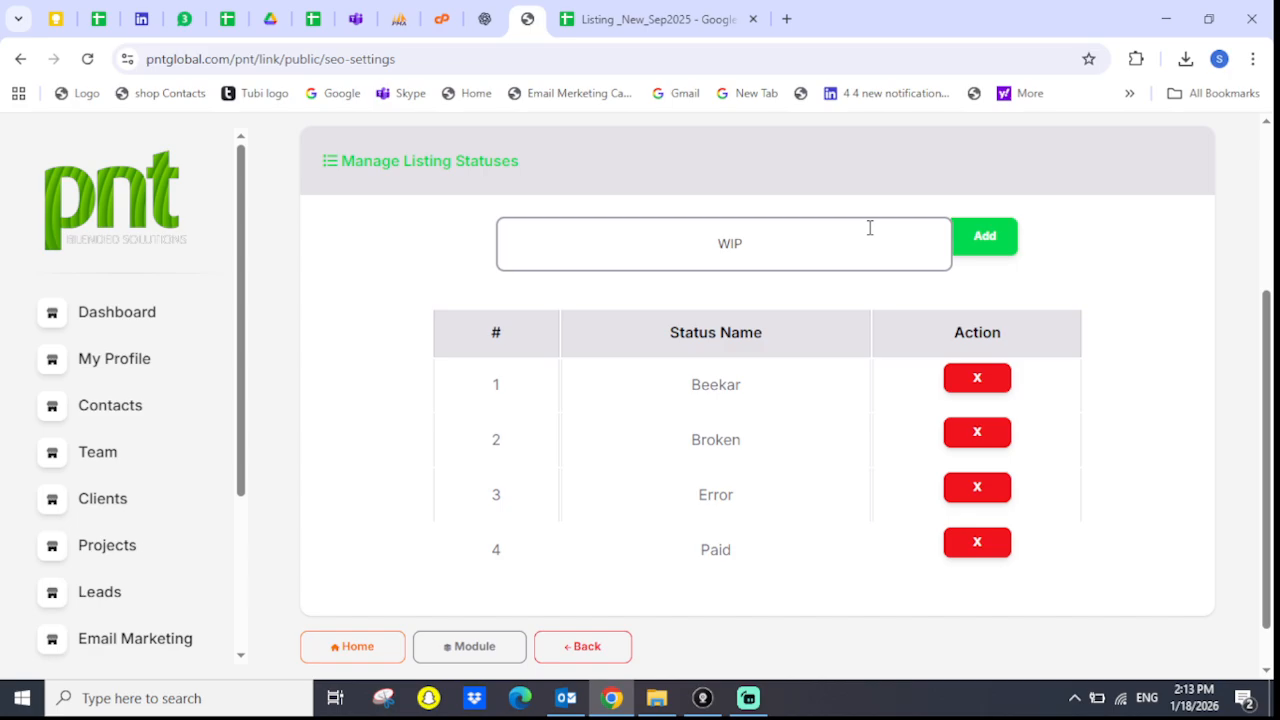
left_click(985, 236)
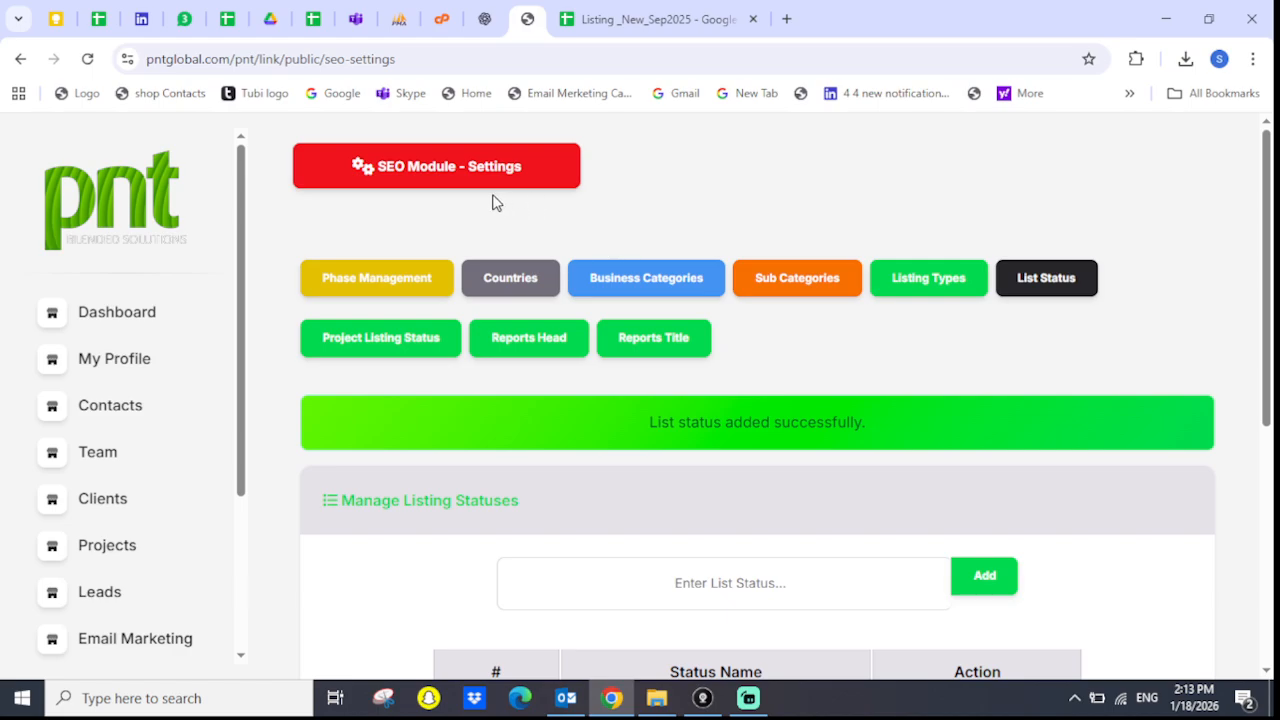
Return to the listings, reopen the CSV upload form, and select Global as country and General as business category.
left_click(443, 162)
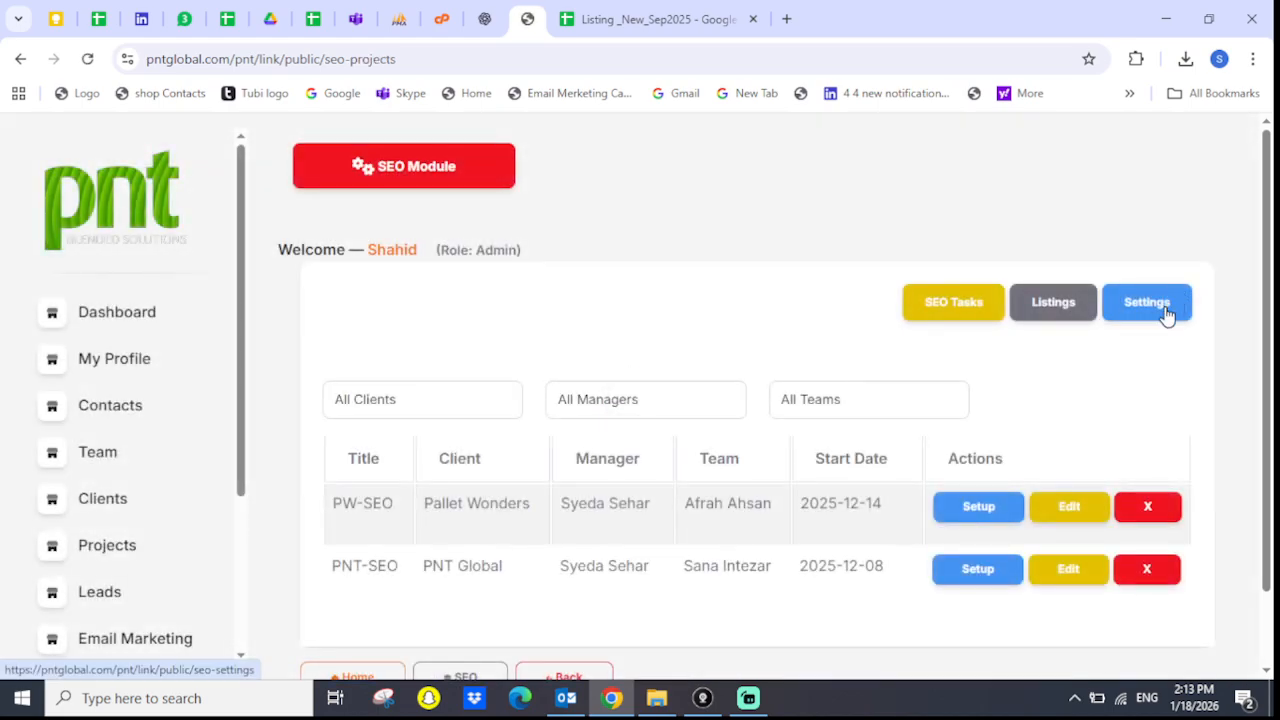
left_click(1057, 308)
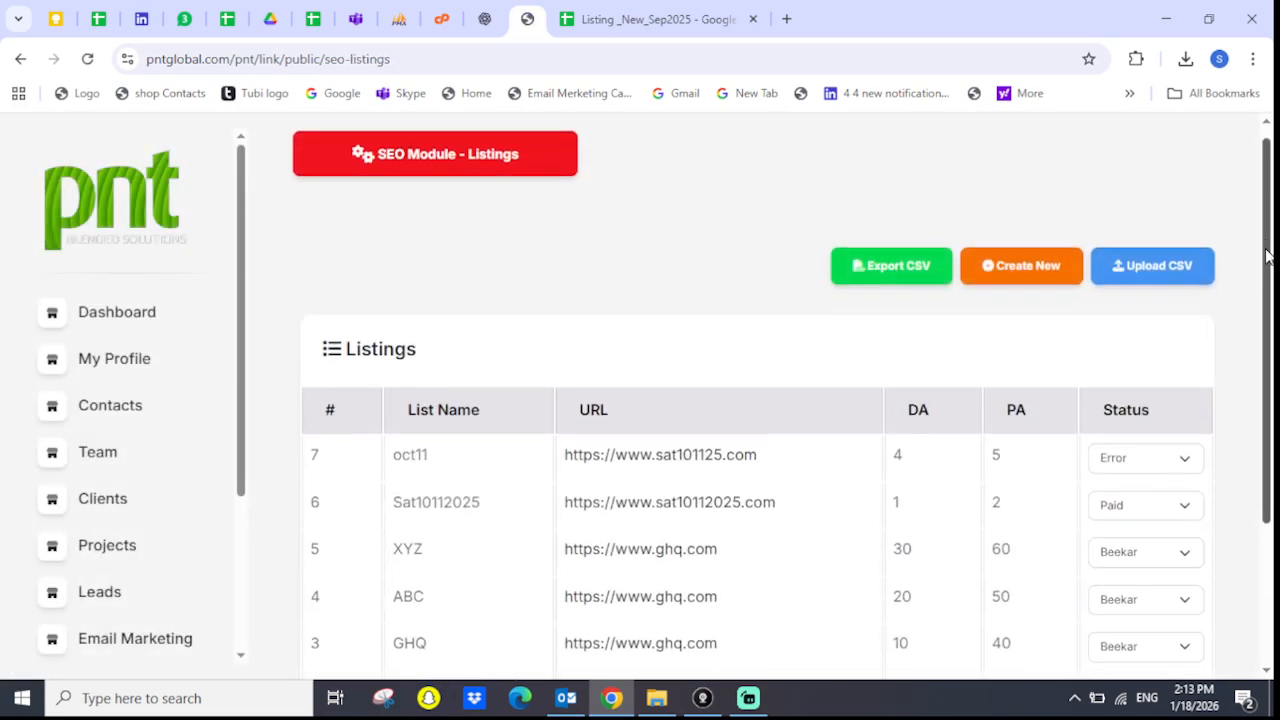
left_click(1150, 260)
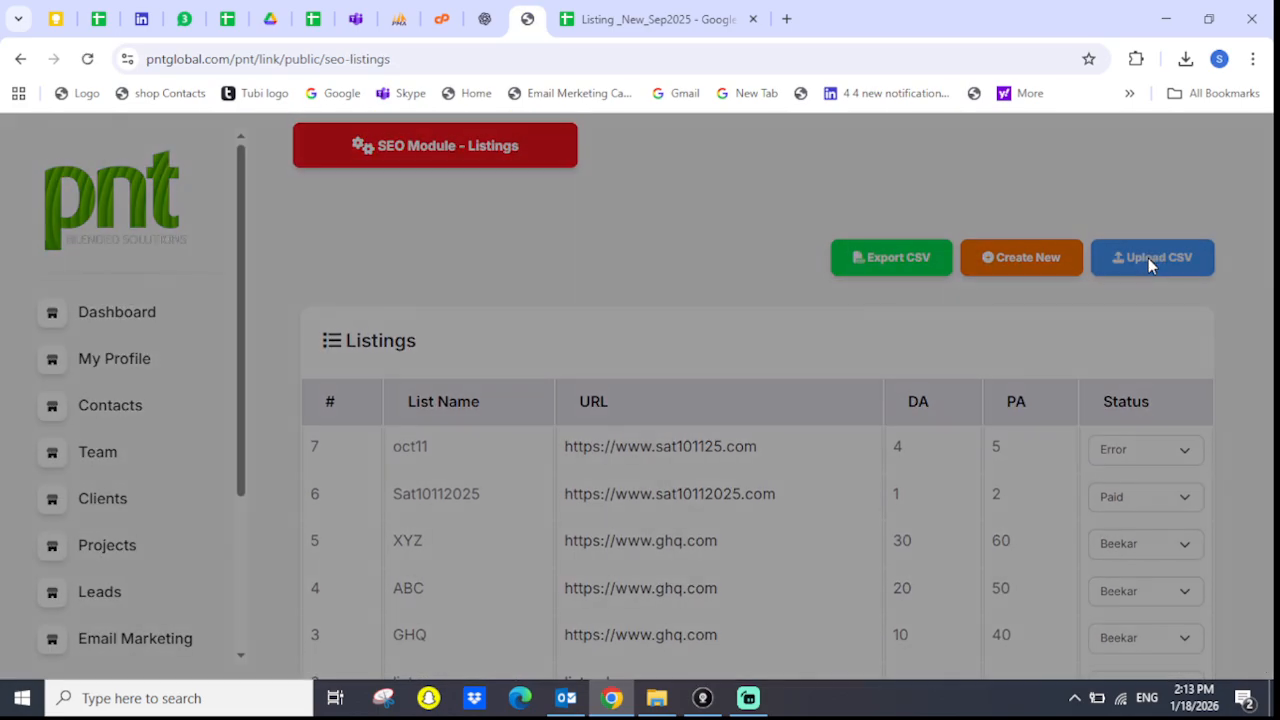
left_click(828, 264)
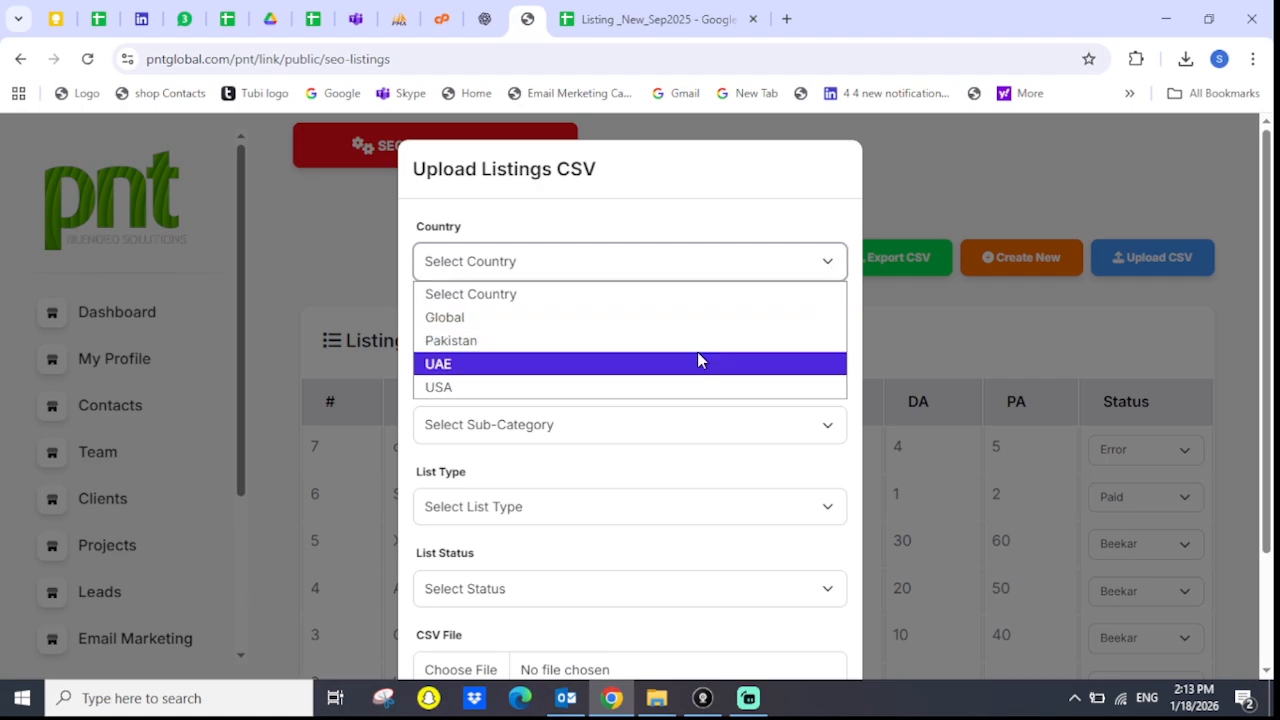
left_click(696, 324)
left_click(667, 352)
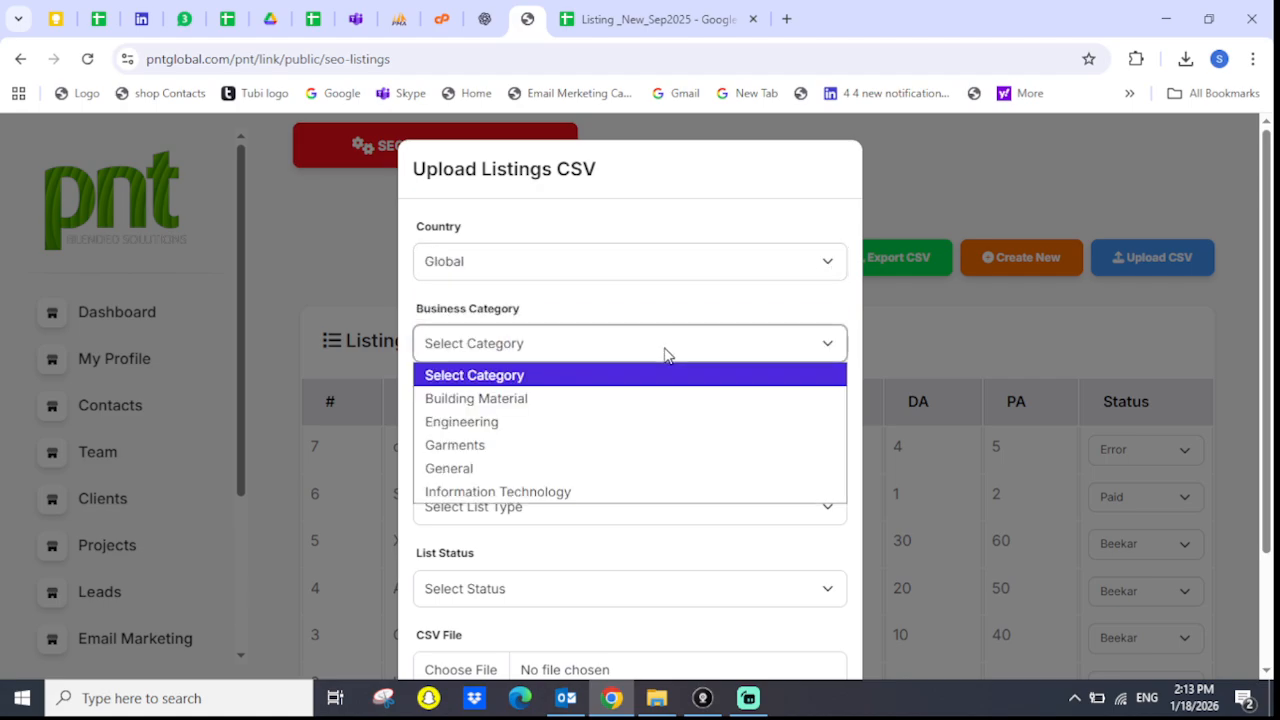
left_click(628, 467)
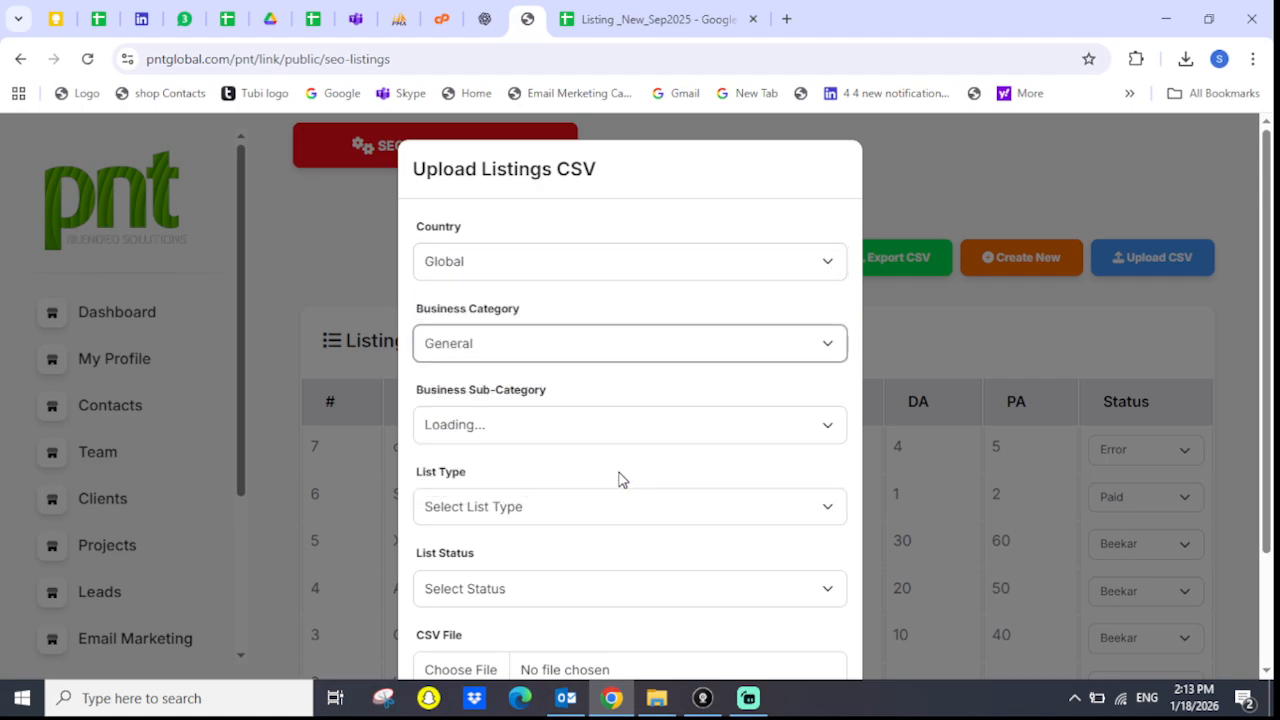
Set the upload form's list type to Directory and its list status to WIP.
scroll(1267, 309, "down", 2)
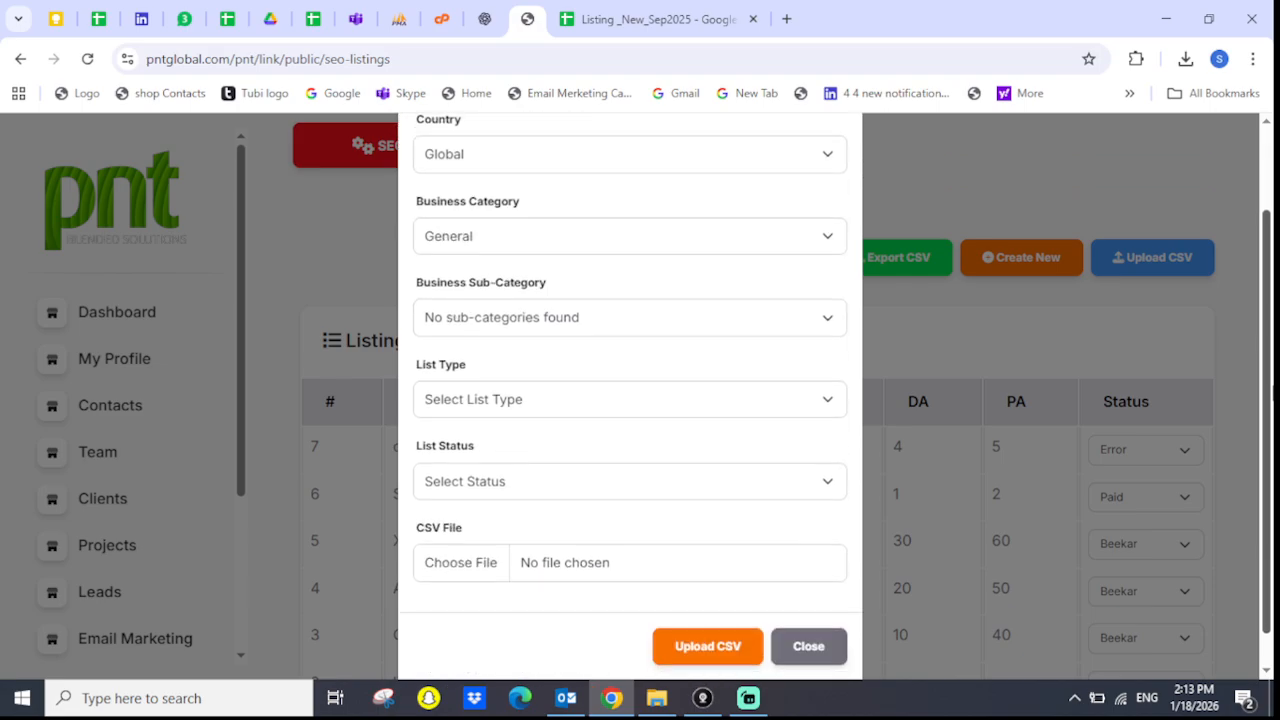
left_click(640, 375)
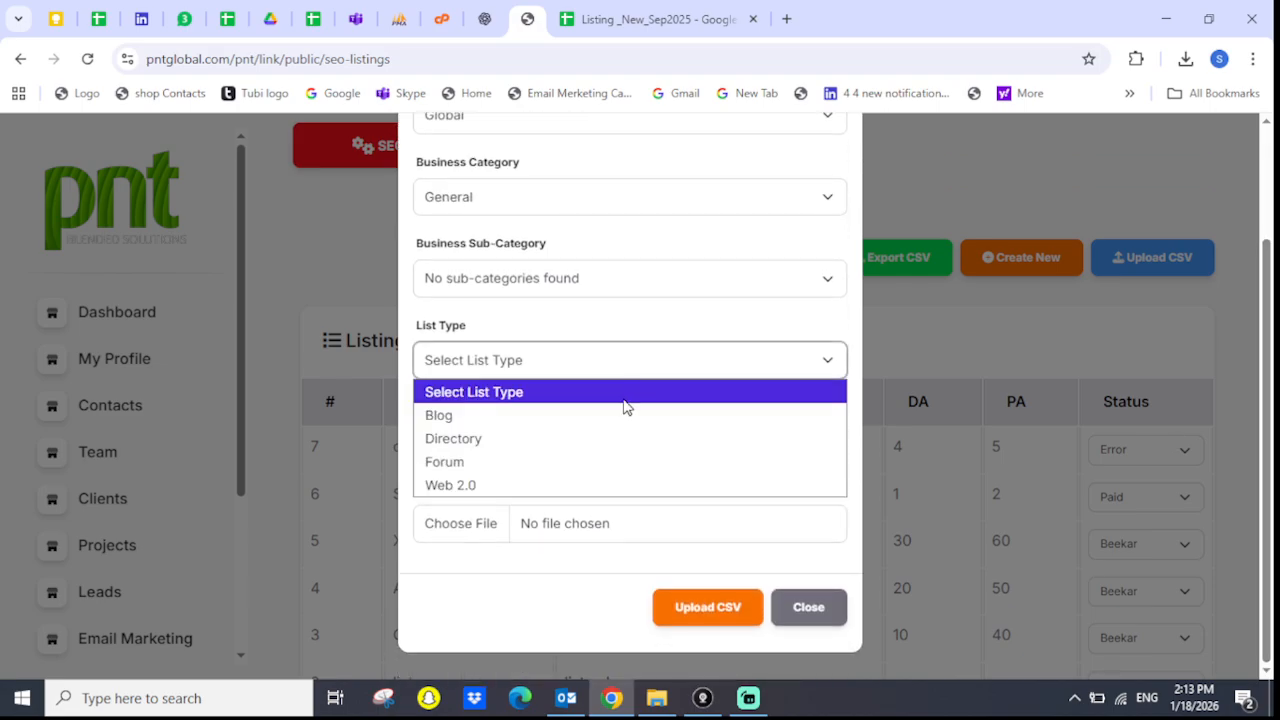
left_click(601, 450)
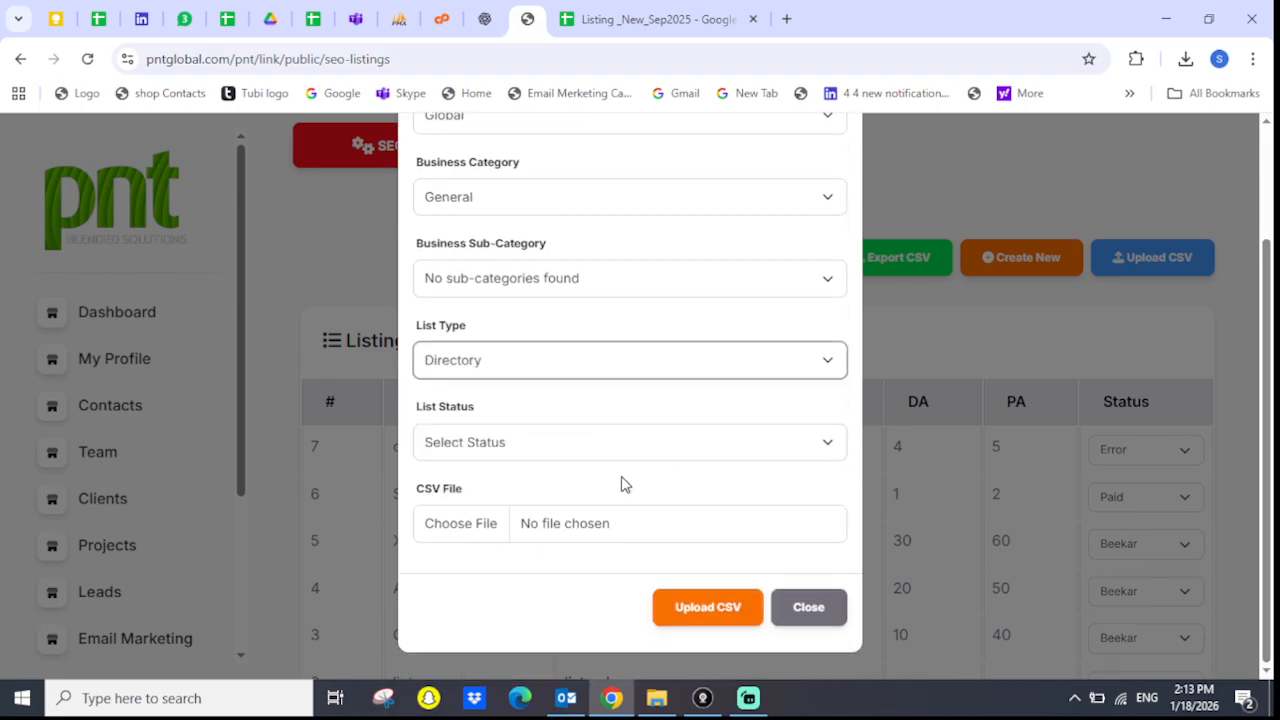
left_click(598, 444)
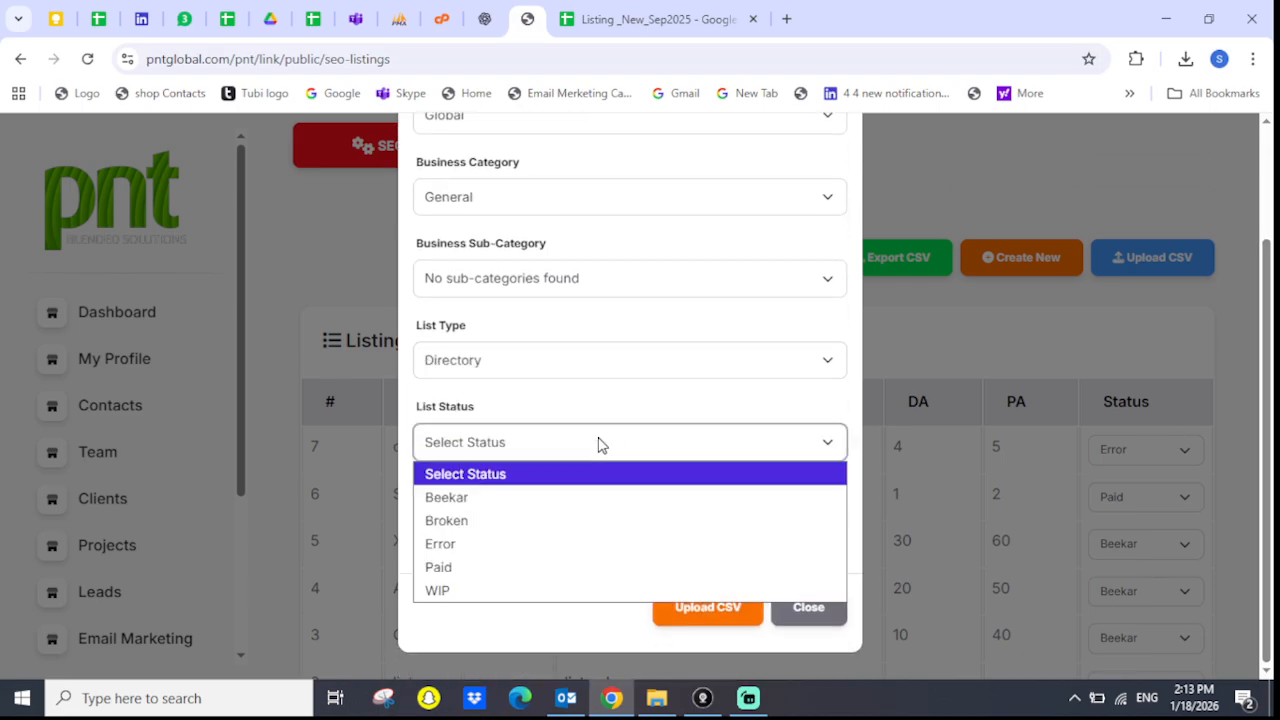
left_click(560, 608)
Attach "Listing _New_Sep2025 - Global (1).csv" from Downloads and try to upload it.
left_click(478, 531)
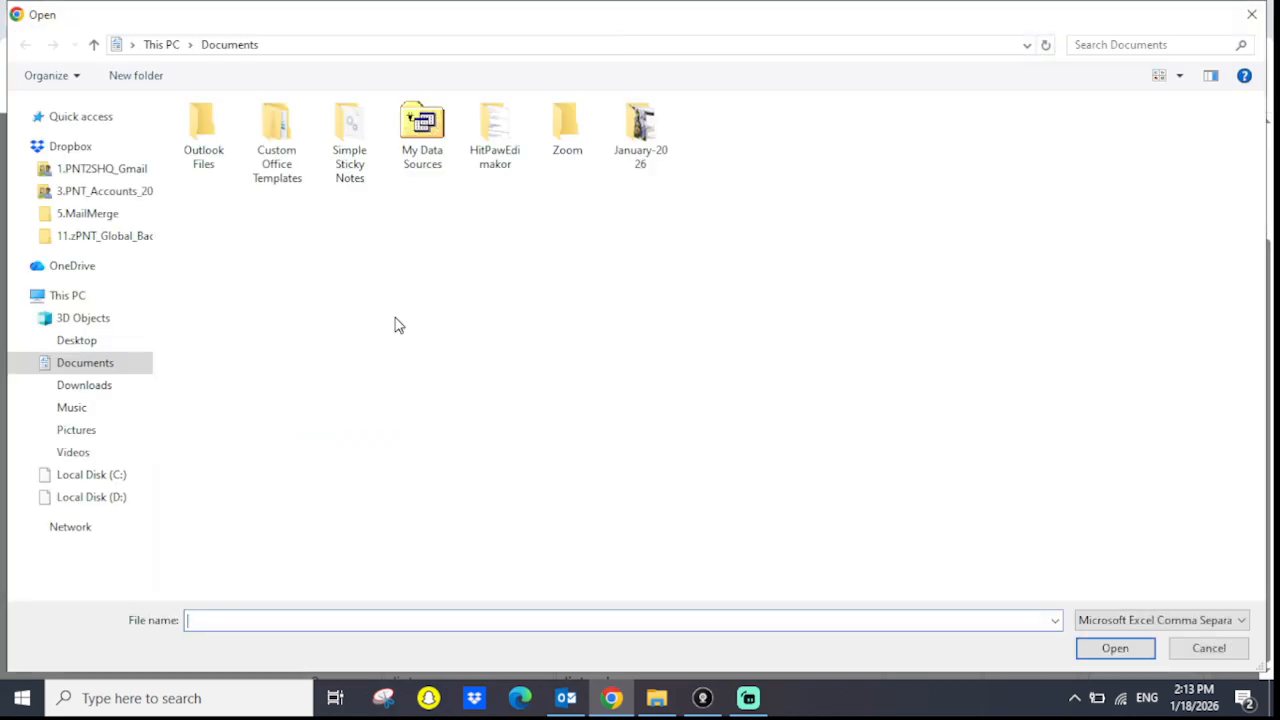
left_click(95, 388)
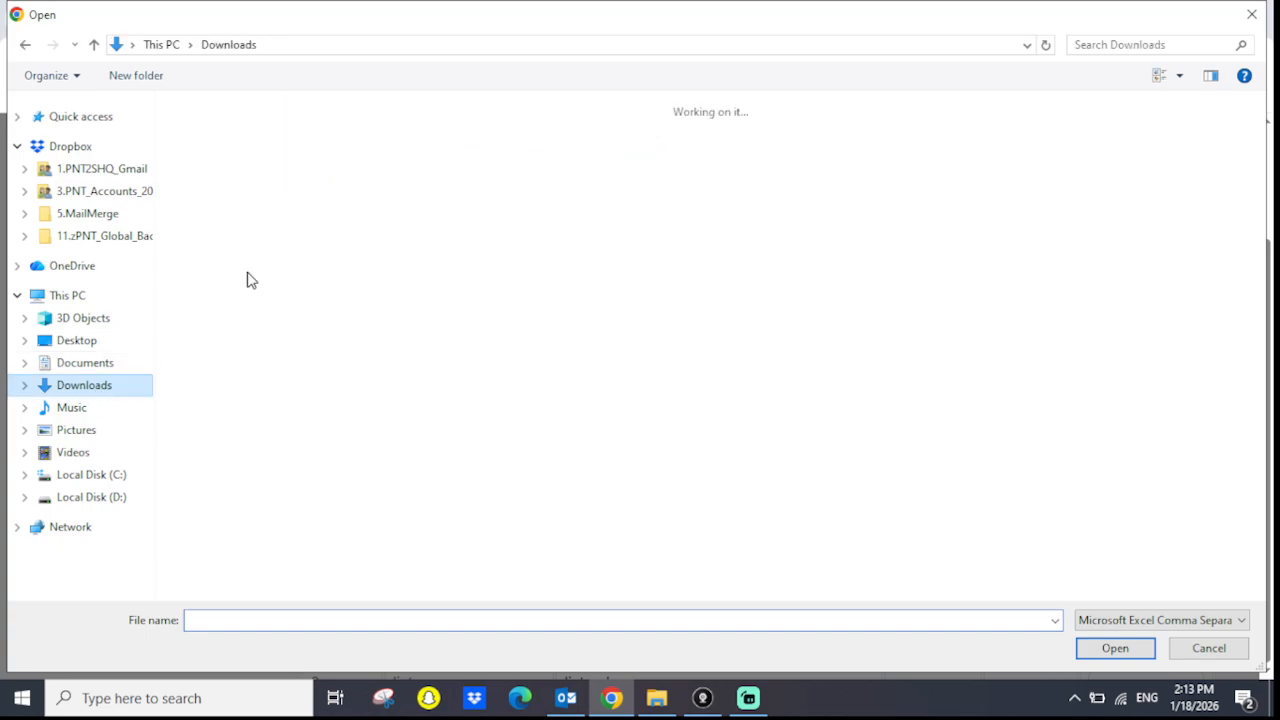
left_click(327, 128)
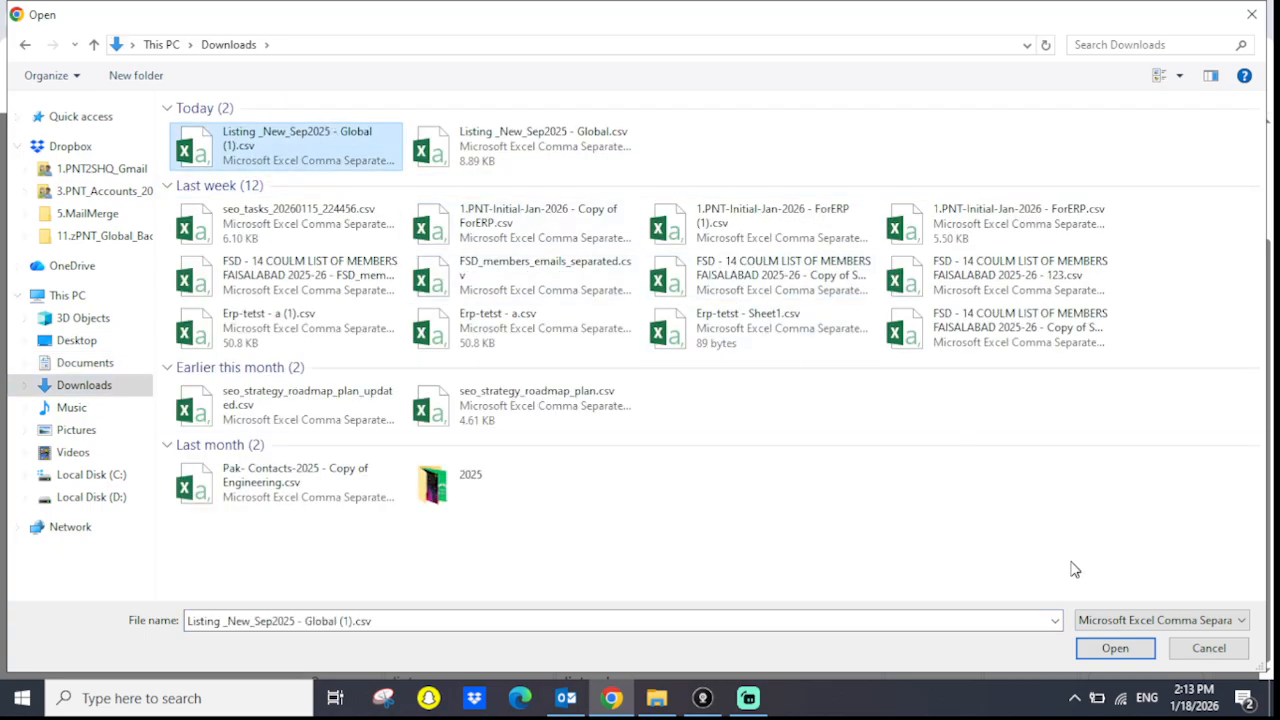
left_click(1117, 650)
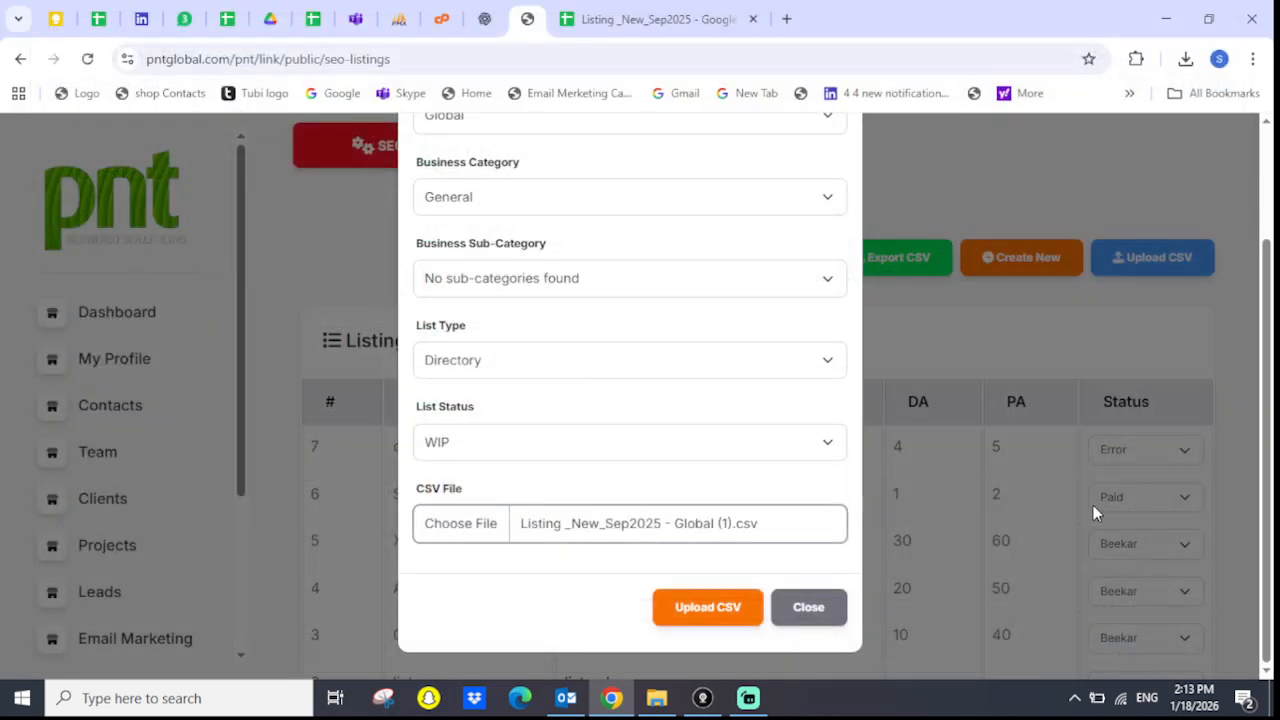
left_click(733, 610)
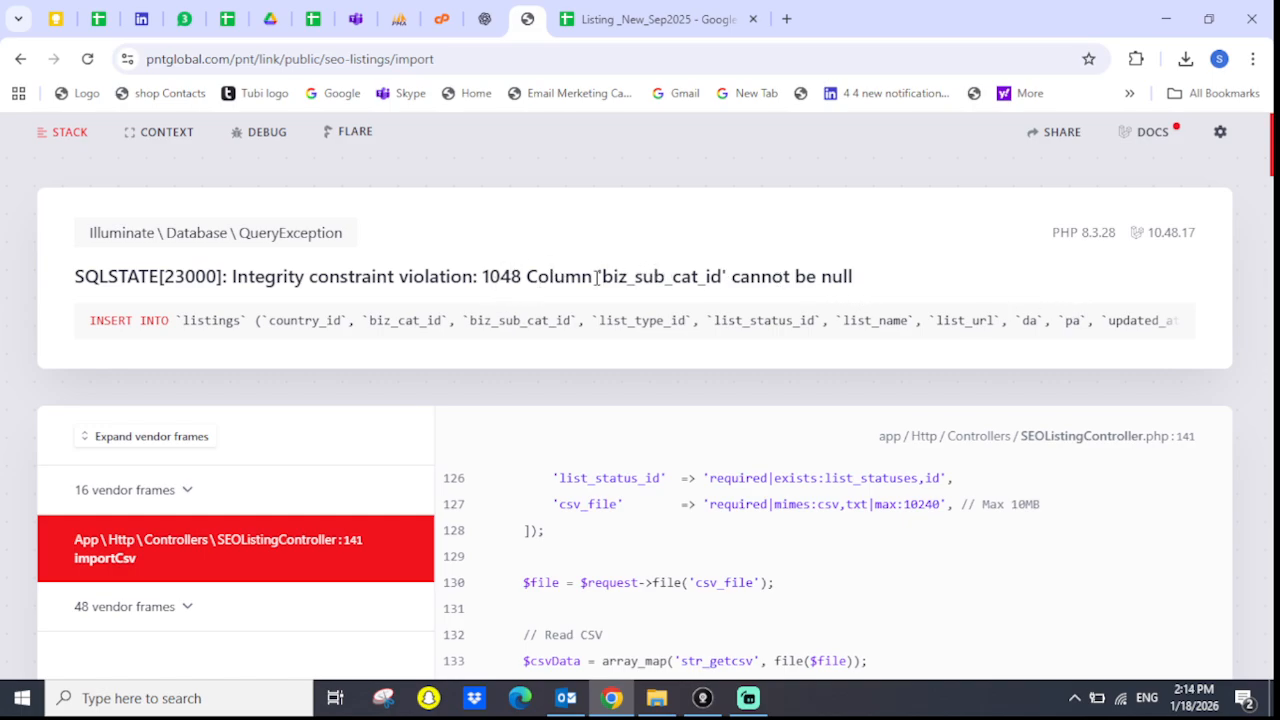
Leave the error page and open the business sub-category management in the SEO module's settings.
left_click(22, 60)
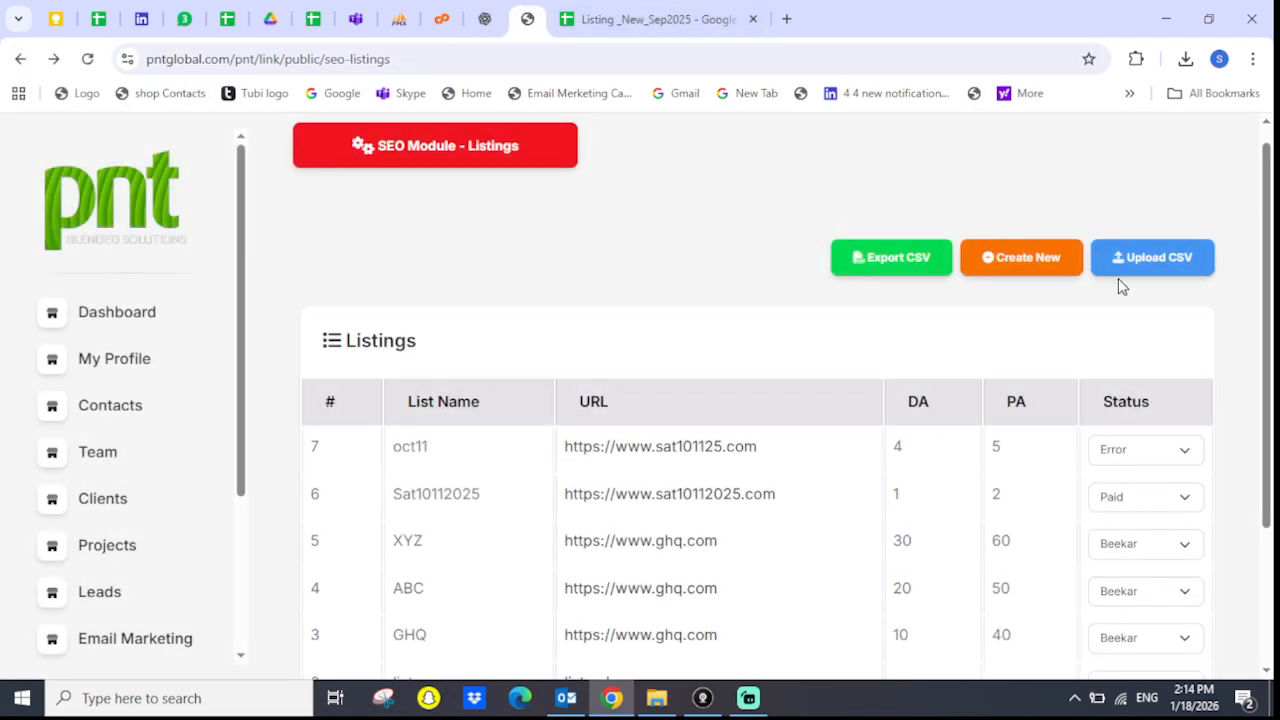
left_click(22, 59)
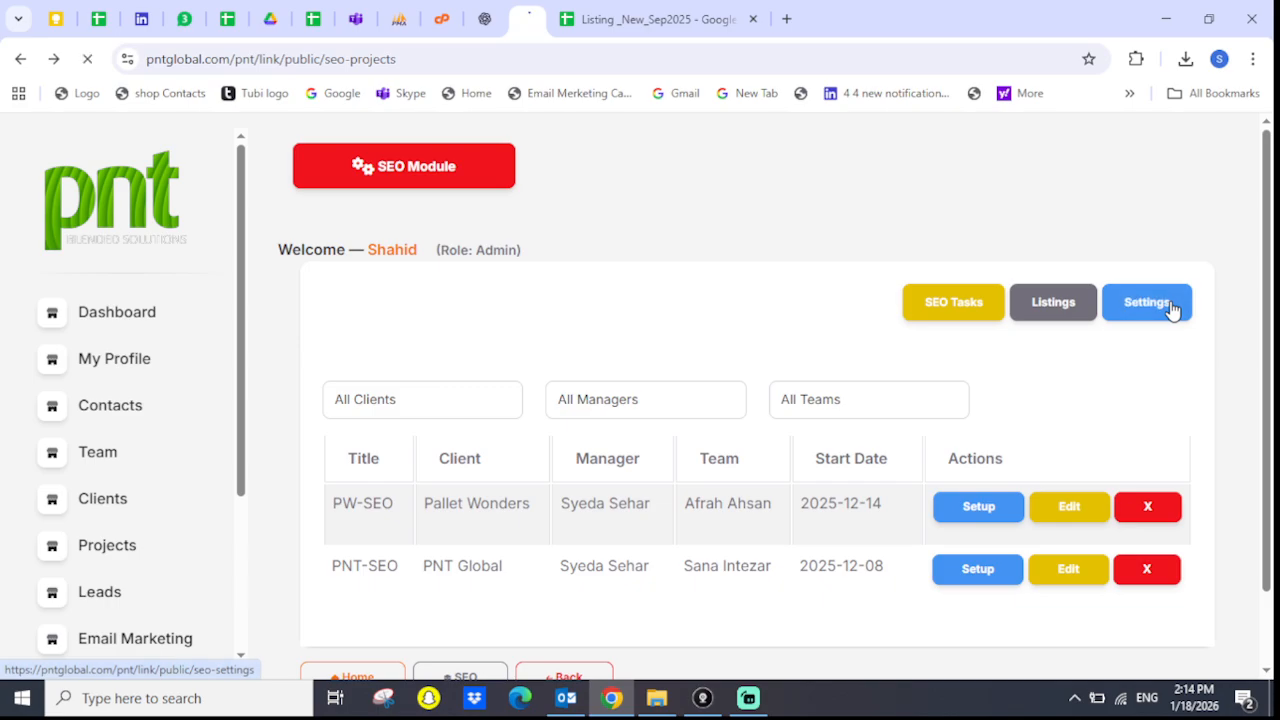
left_click(1168, 305)
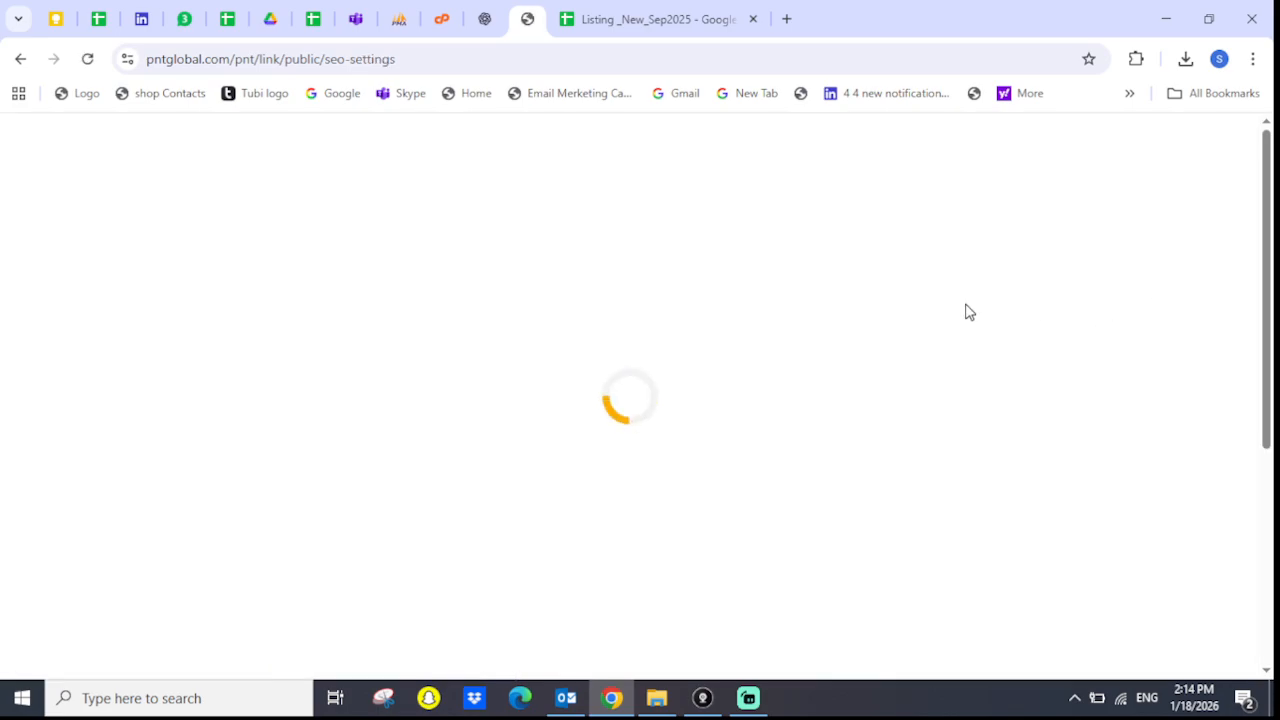
left_click_drag(1268, 279, 1270, 322)
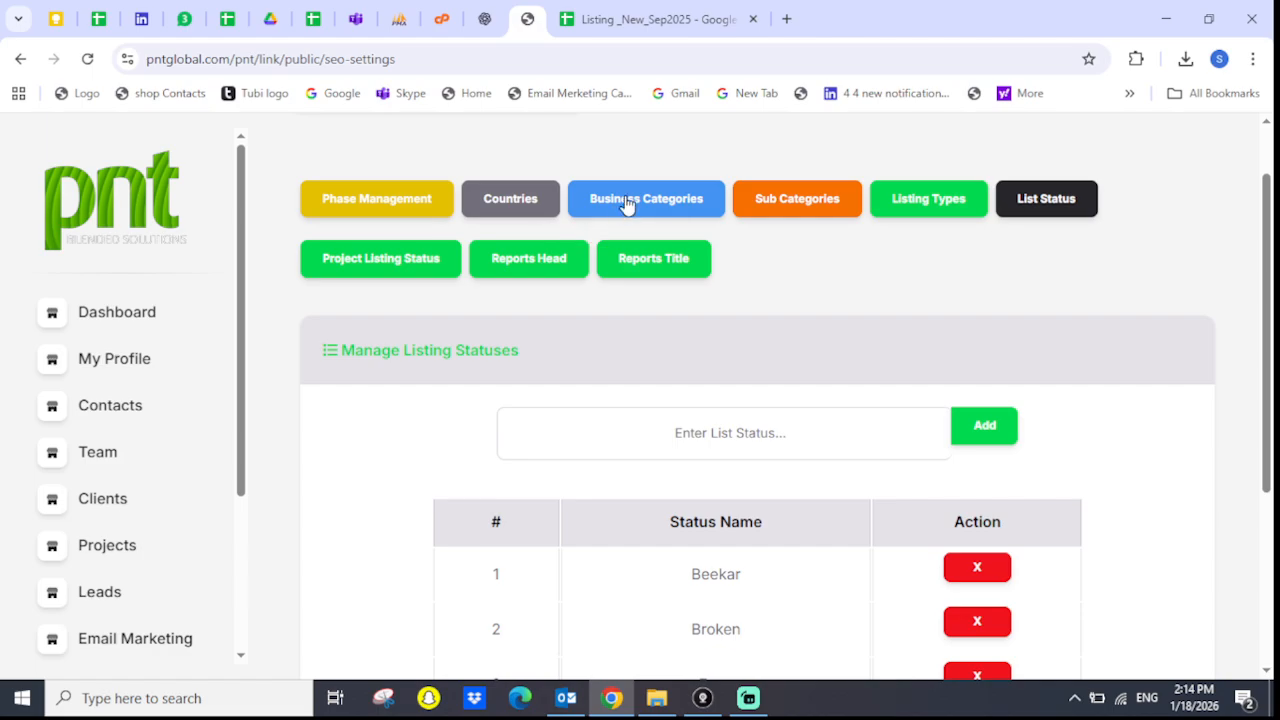
left_click(772, 201)
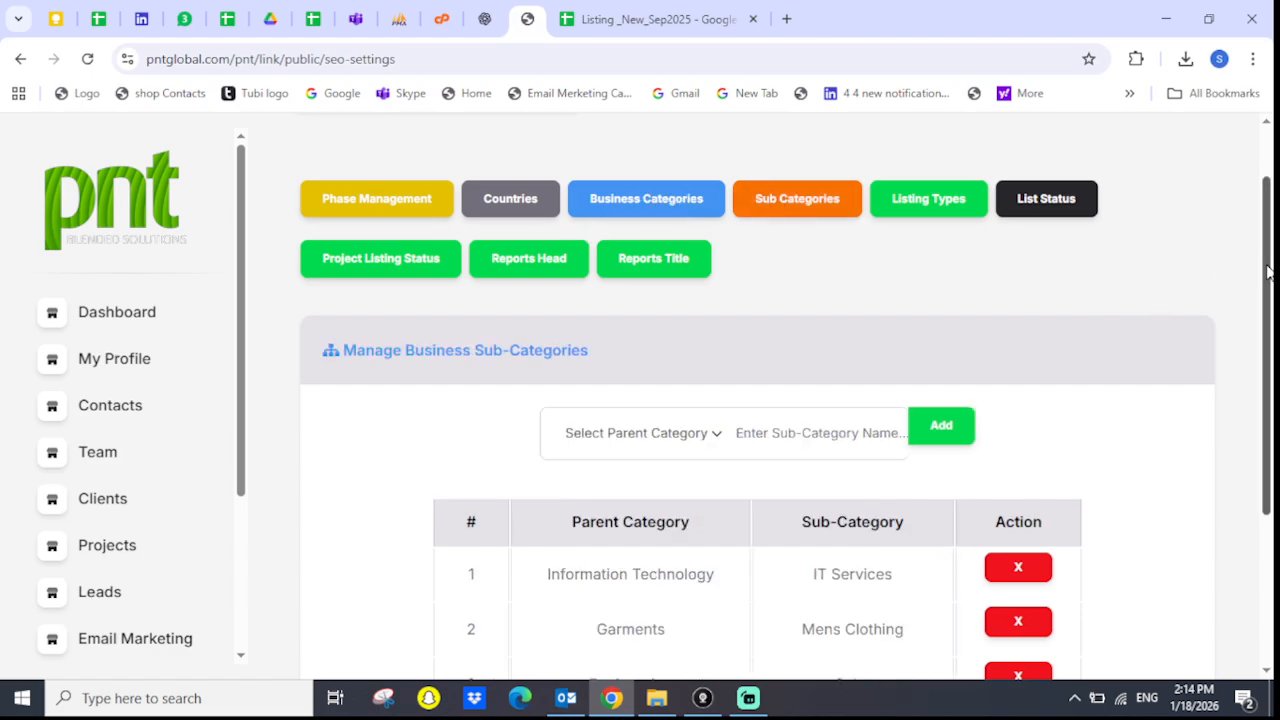
mouse_move(1268, 272)
left_mouse_down()
mouse_move(1268, 307)
mouse_move(1268, 292)
left_mouse_up()
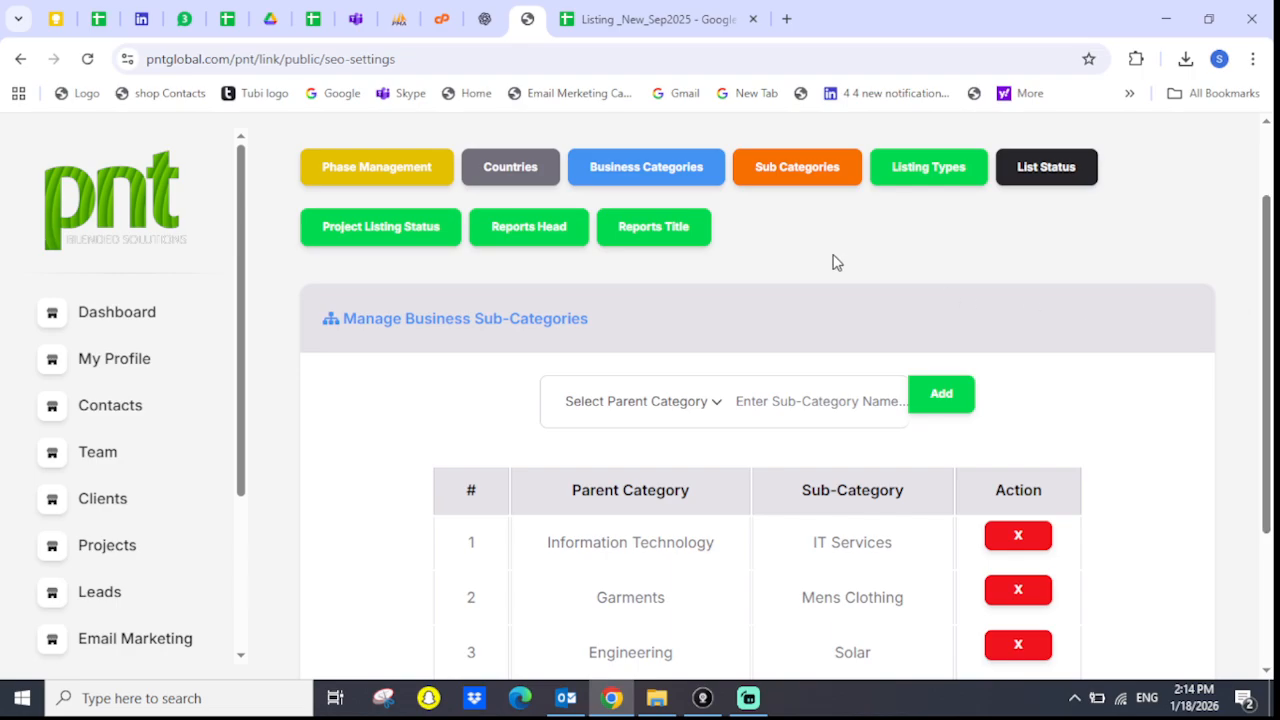
Add Mix as a business sub-category under the General parent category.
left_click(716, 405)
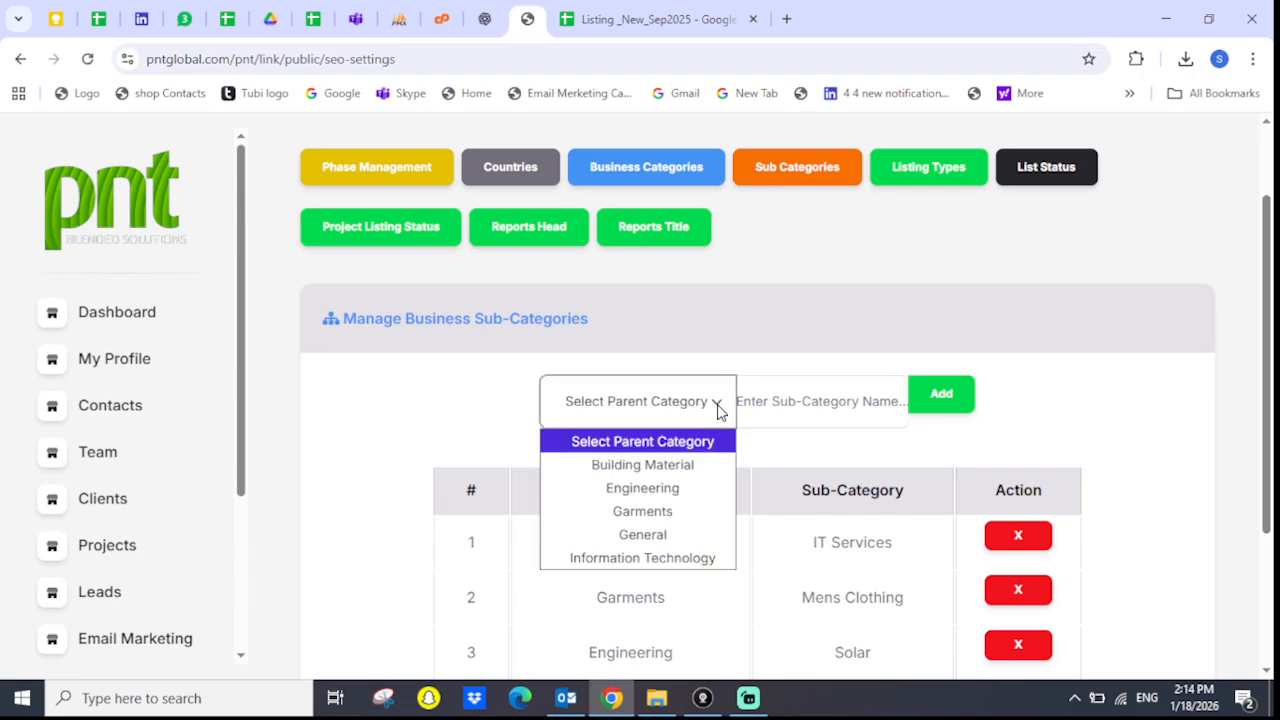
left_click(668, 540)
left_click(795, 400)
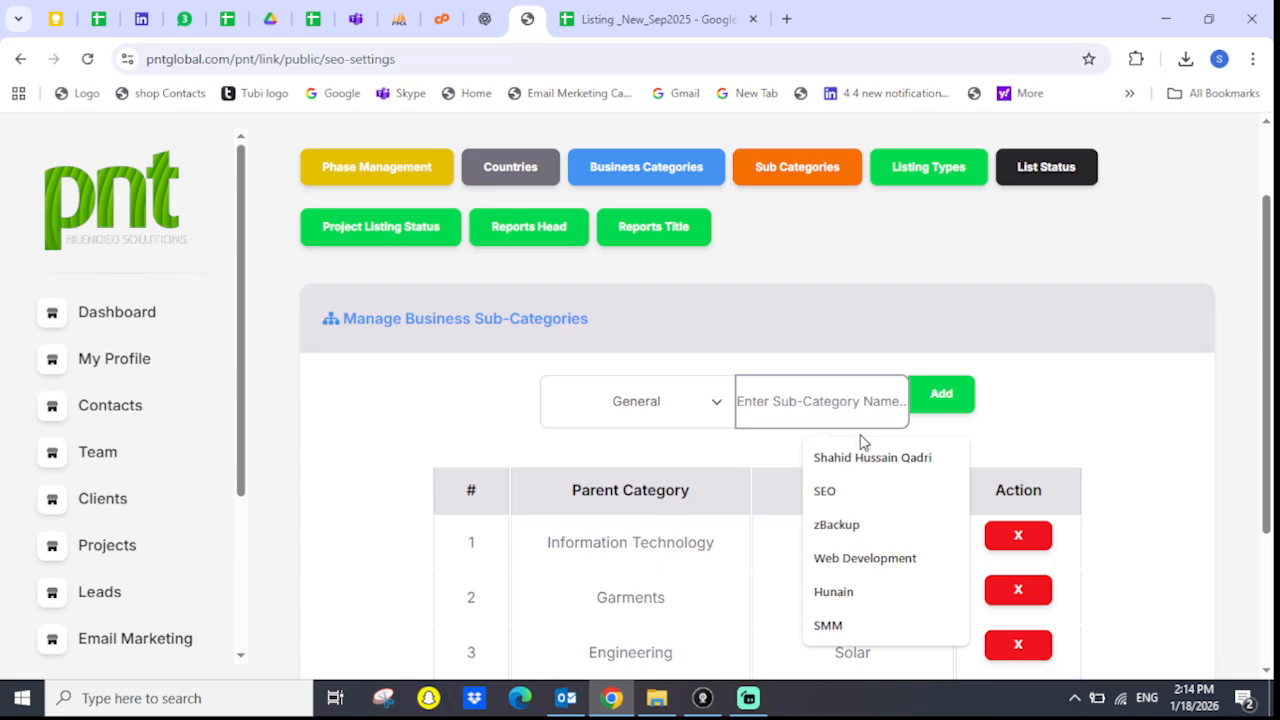
type("Gen")
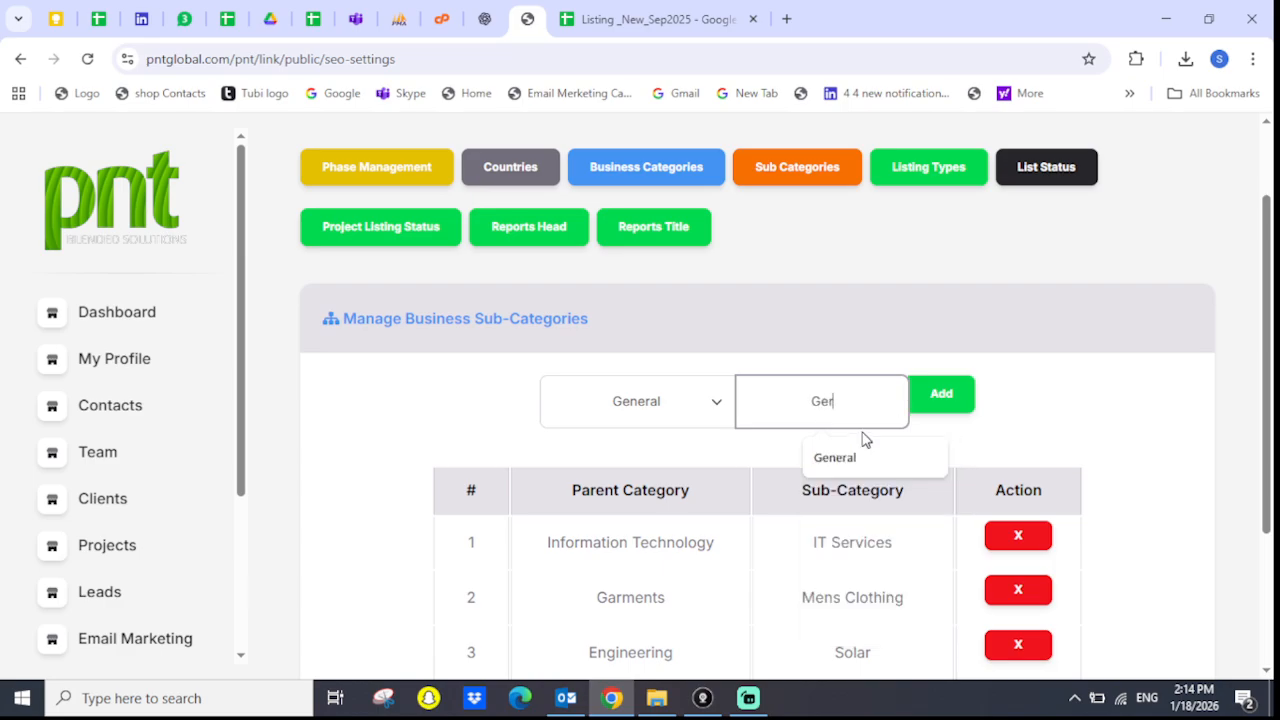
key("BackSpace")
key("BackSpace")
key("BackSpace")
type("Mix")
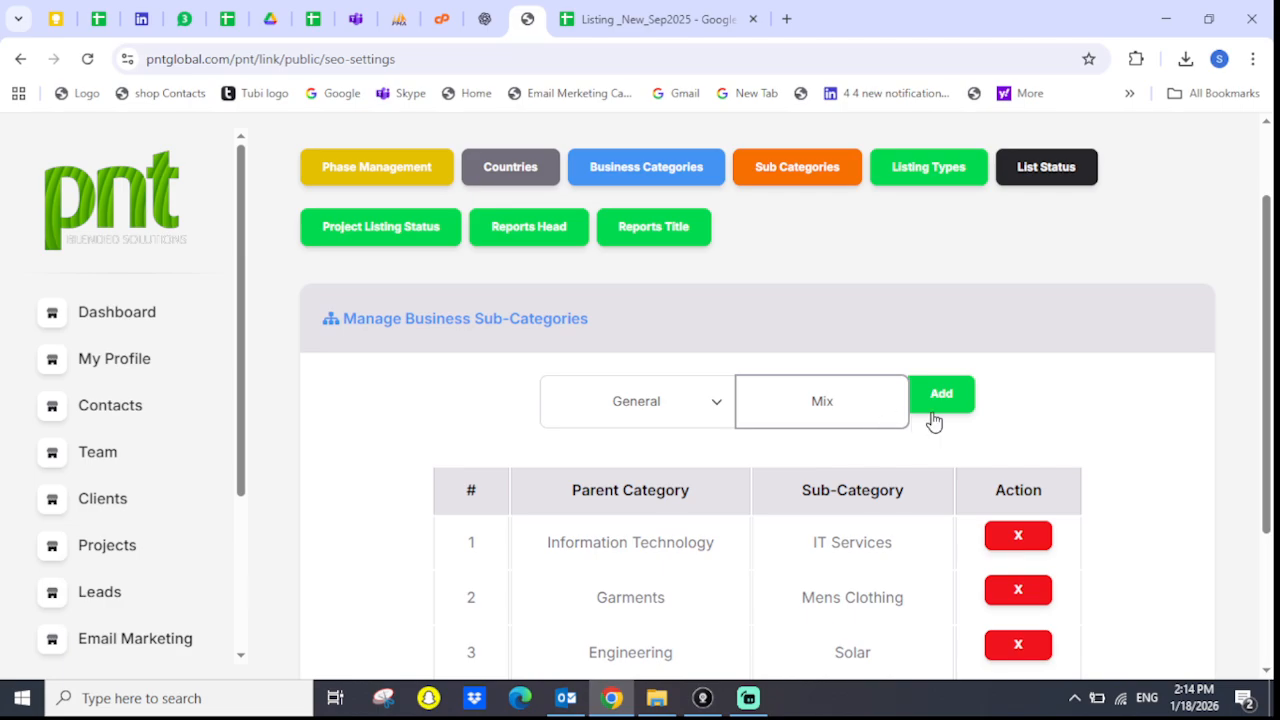
left_click(947, 412)
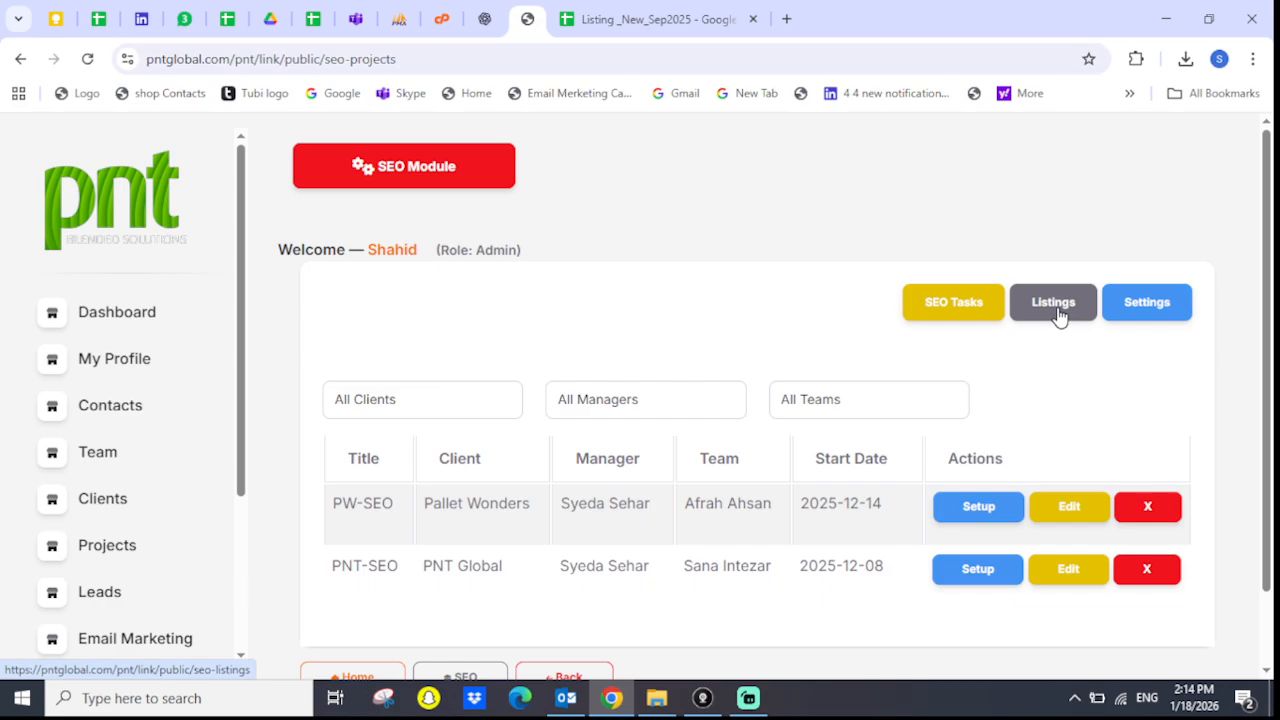
Open the SEO listings' CSV upload form and set country to Global, business category to General and sub-category to Mix.
left_click(1058, 314)
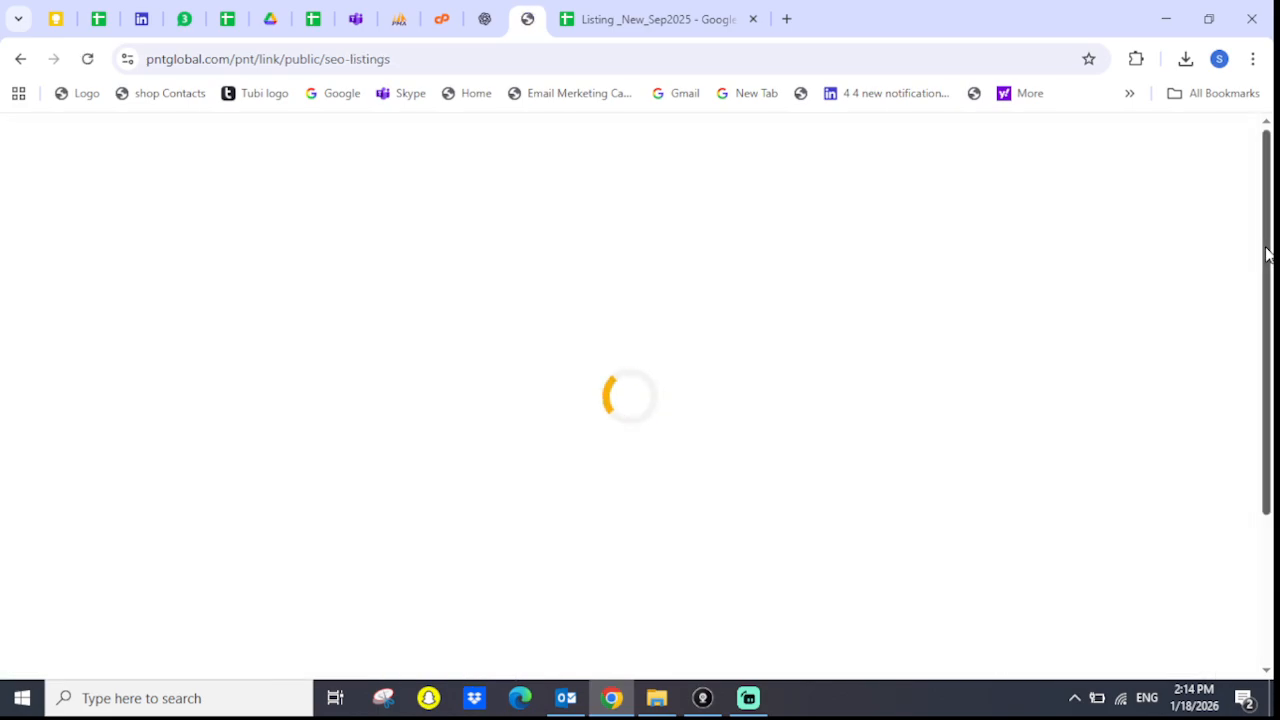
left_click_drag(1268, 254, 1262, 299)
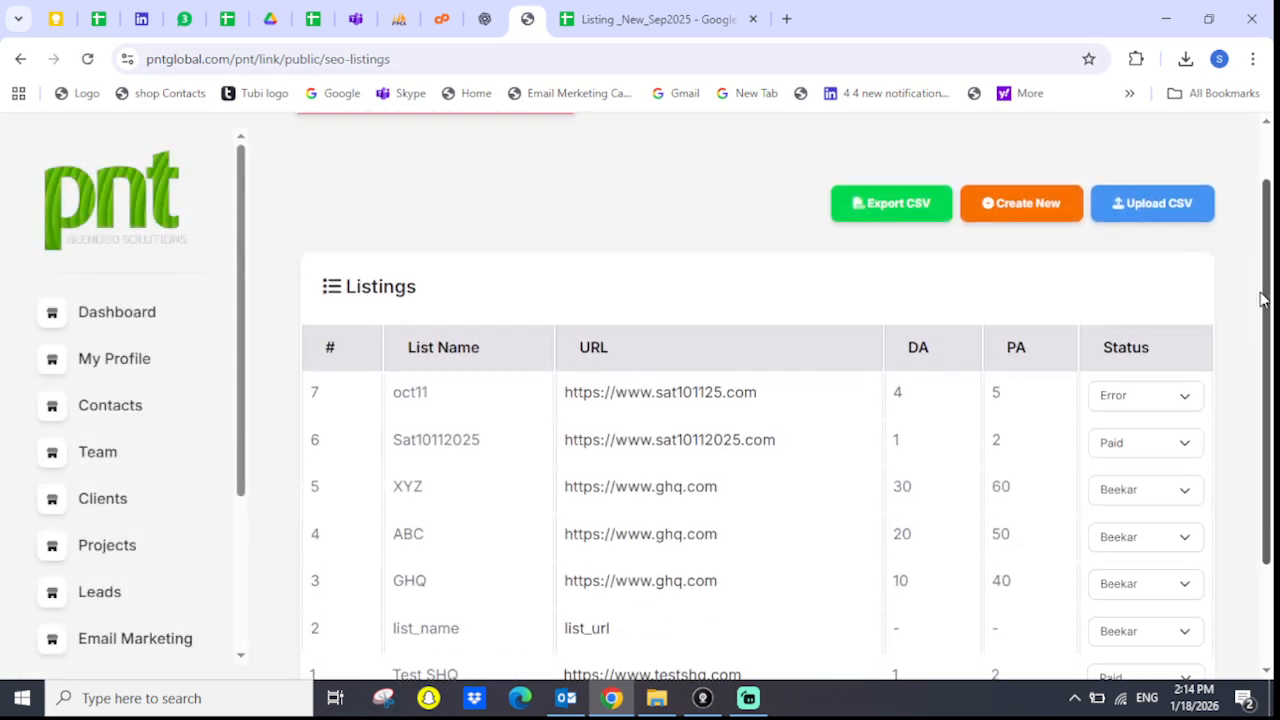
left_click(1175, 205)
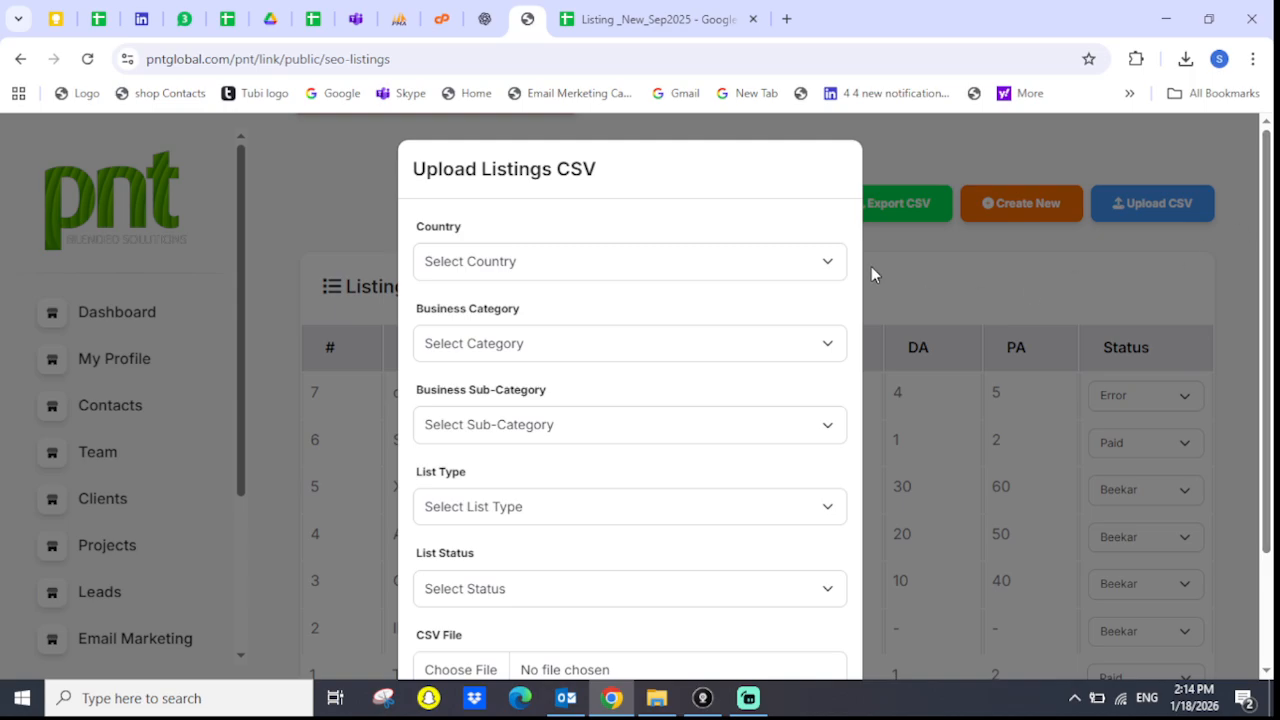
left_click(828, 262)
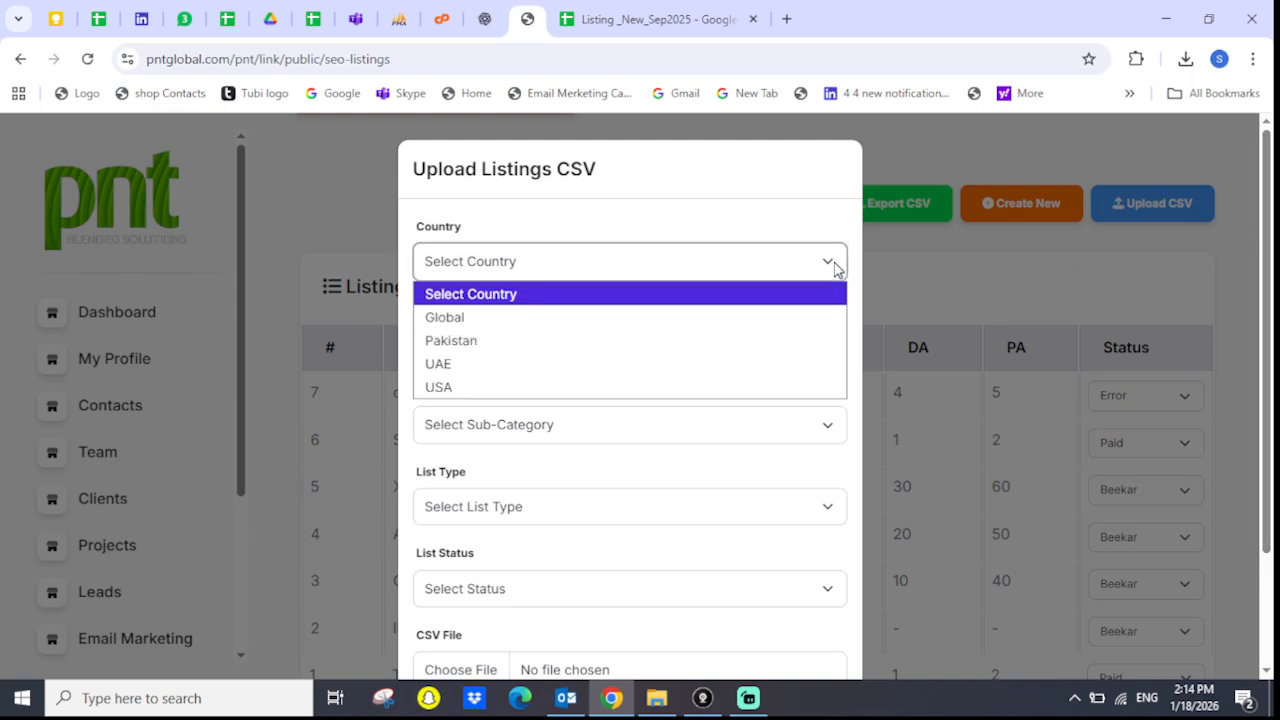
left_click(771, 318)
left_click(828, 346)
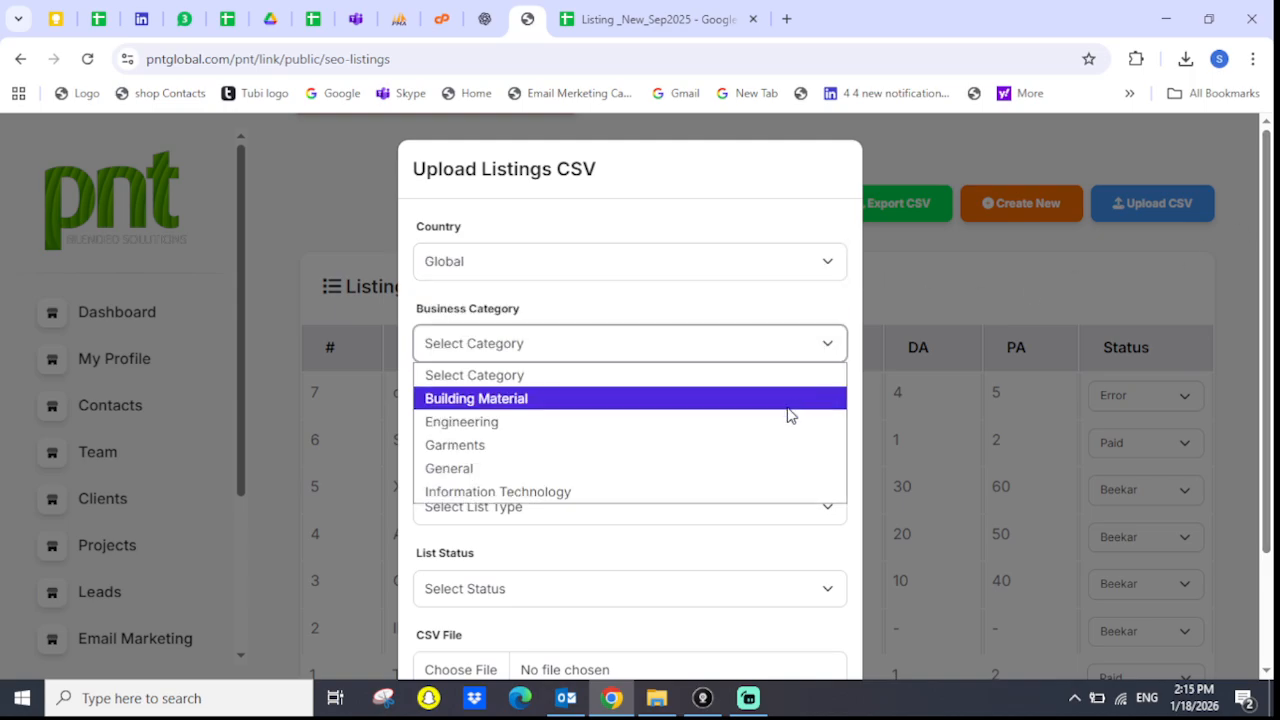
left_click(768, 470)
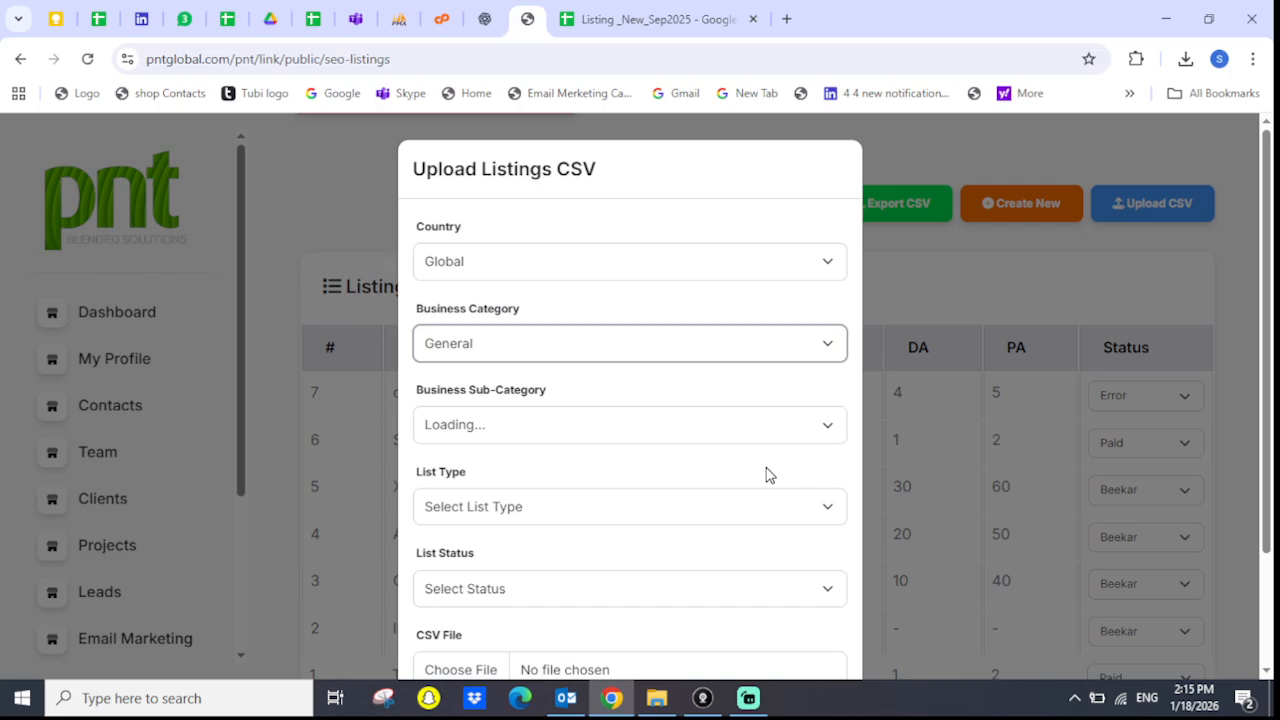
left_click(828, 434)
left_click(778, 480)
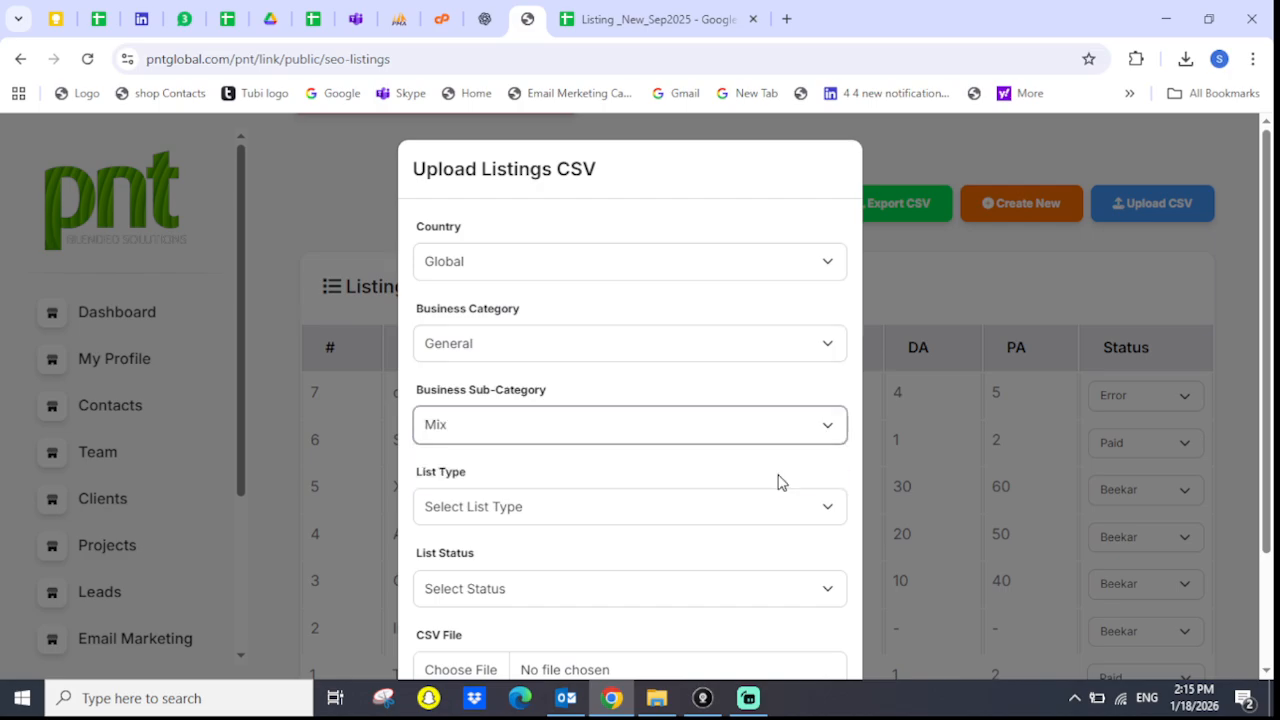
Choose Directory as the list type and WIP as the list status for the CSV upload.
scroll(929, 423, "down", 2)
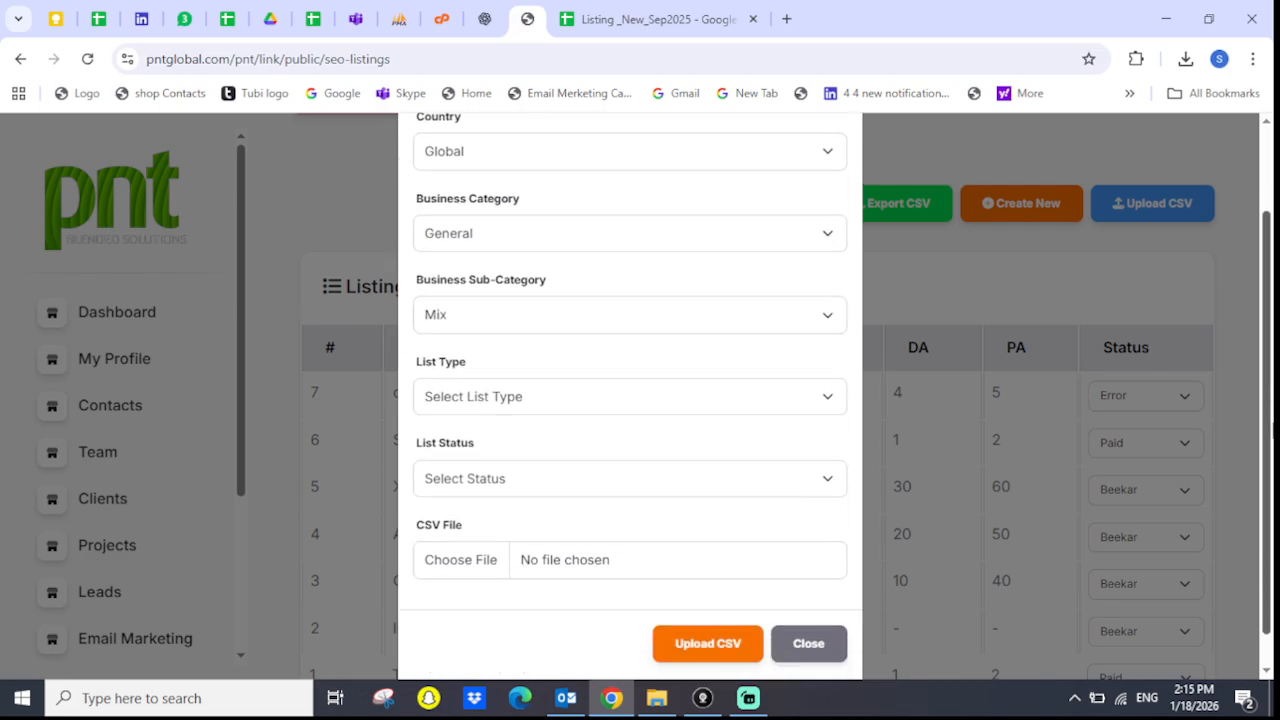
left_click(826, 368)
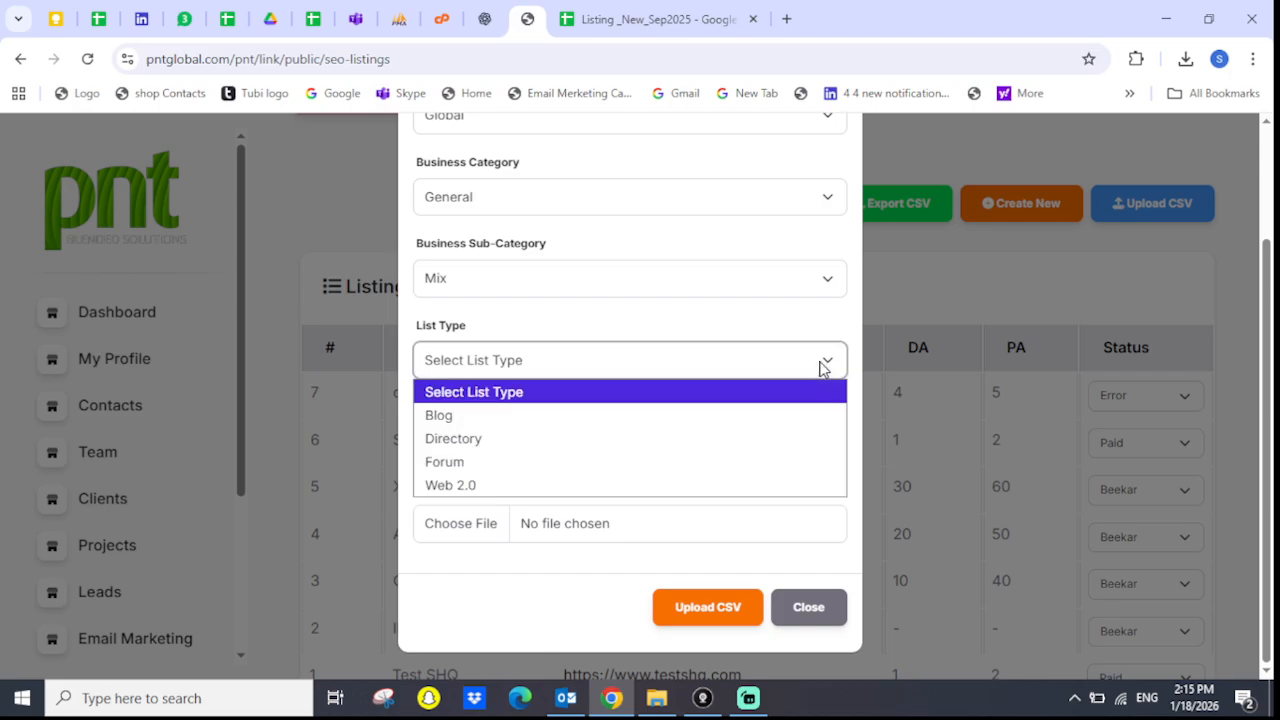
left_click(731, 438)
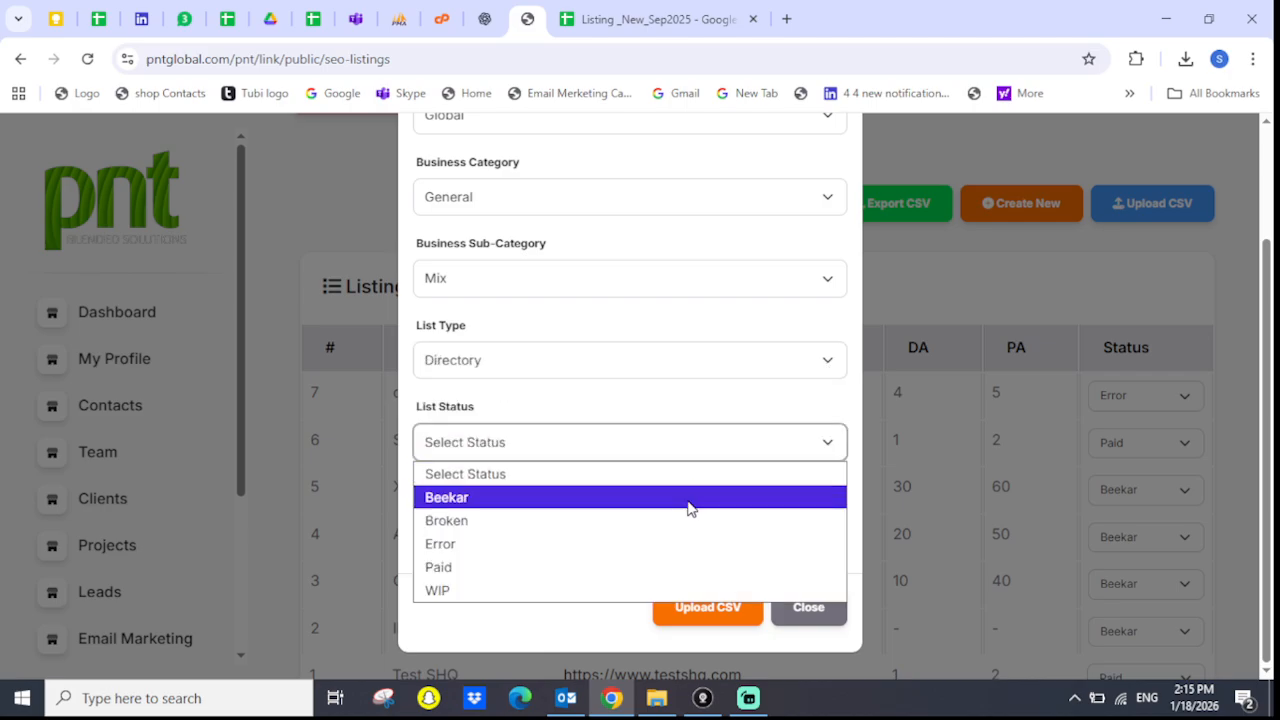
left_click(664, 589)
Attach "Listing _New_Sep2025 - Global (1).csv" from Downloads, upload it and look through the resulting listings table.
left_click(487, 543)
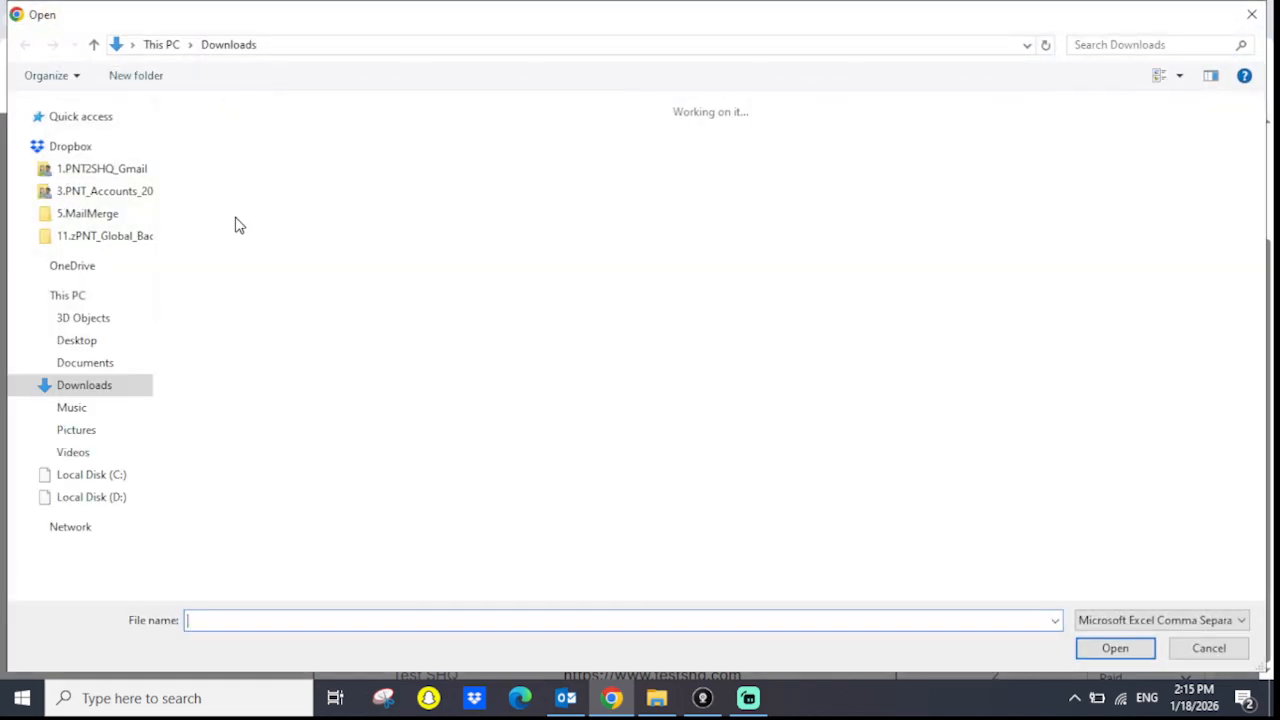
left_click(237, 150)
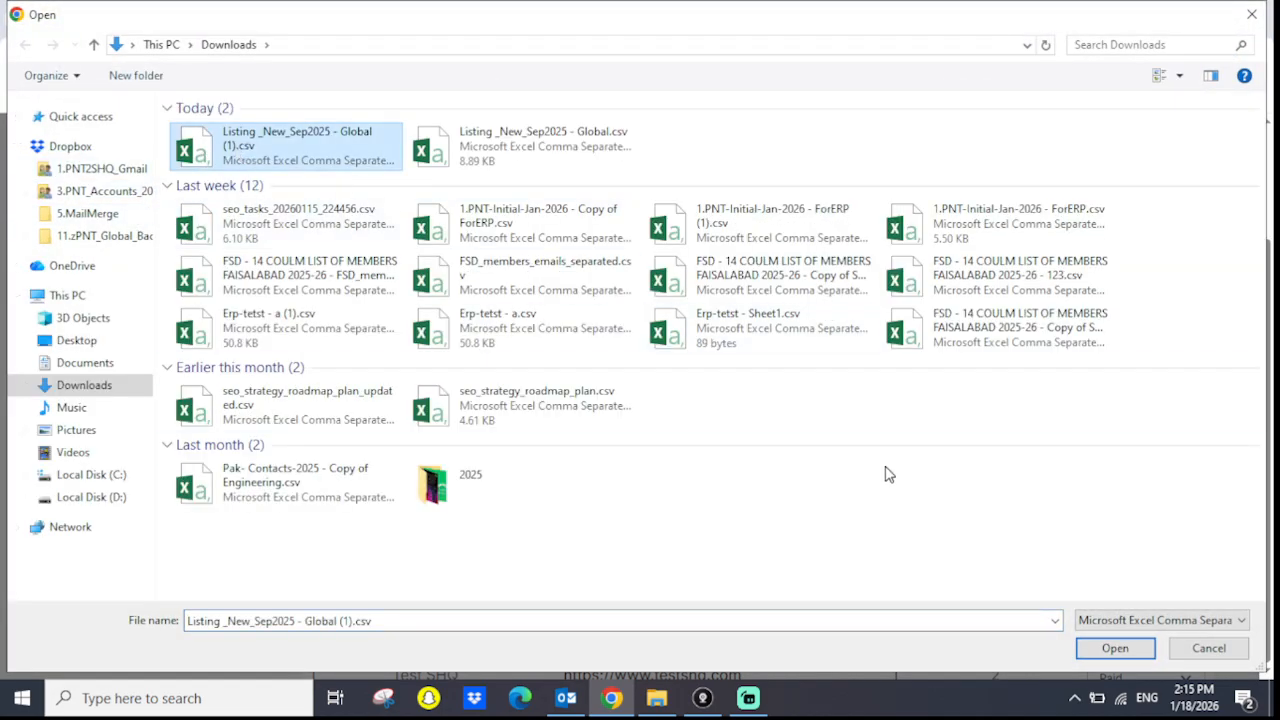
left_click(1114, 648)
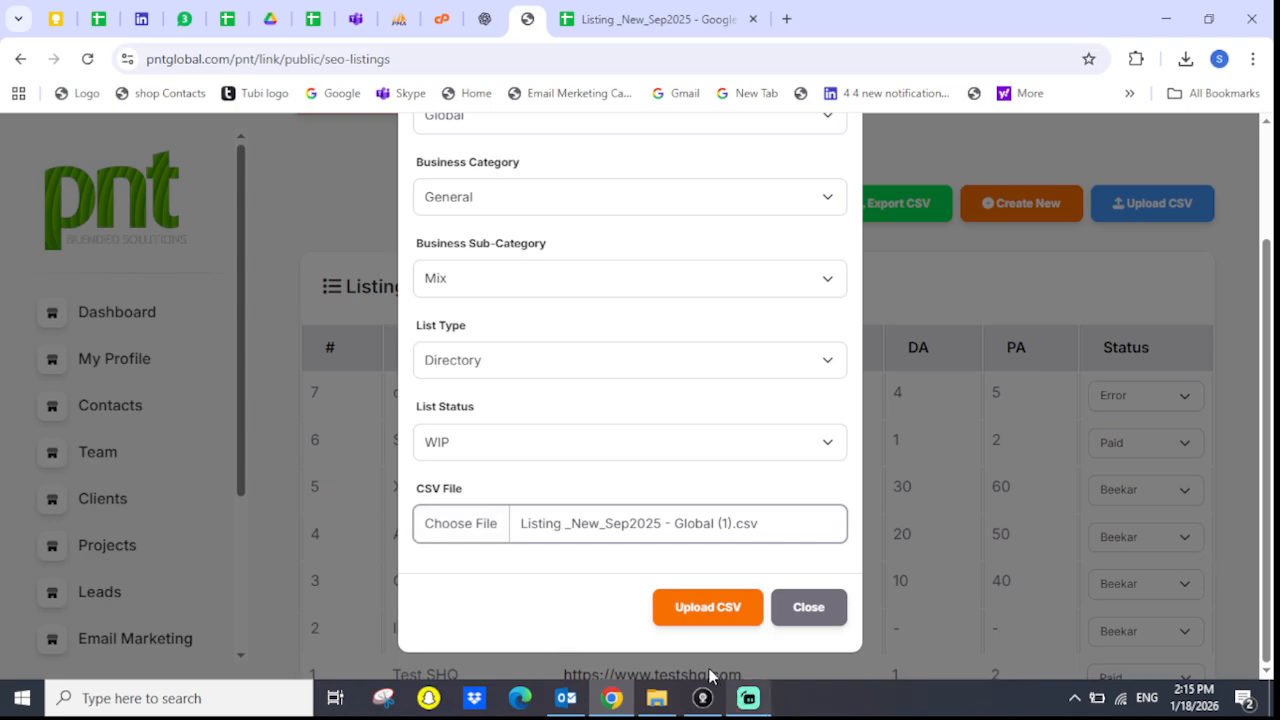
left_click(697, 612)
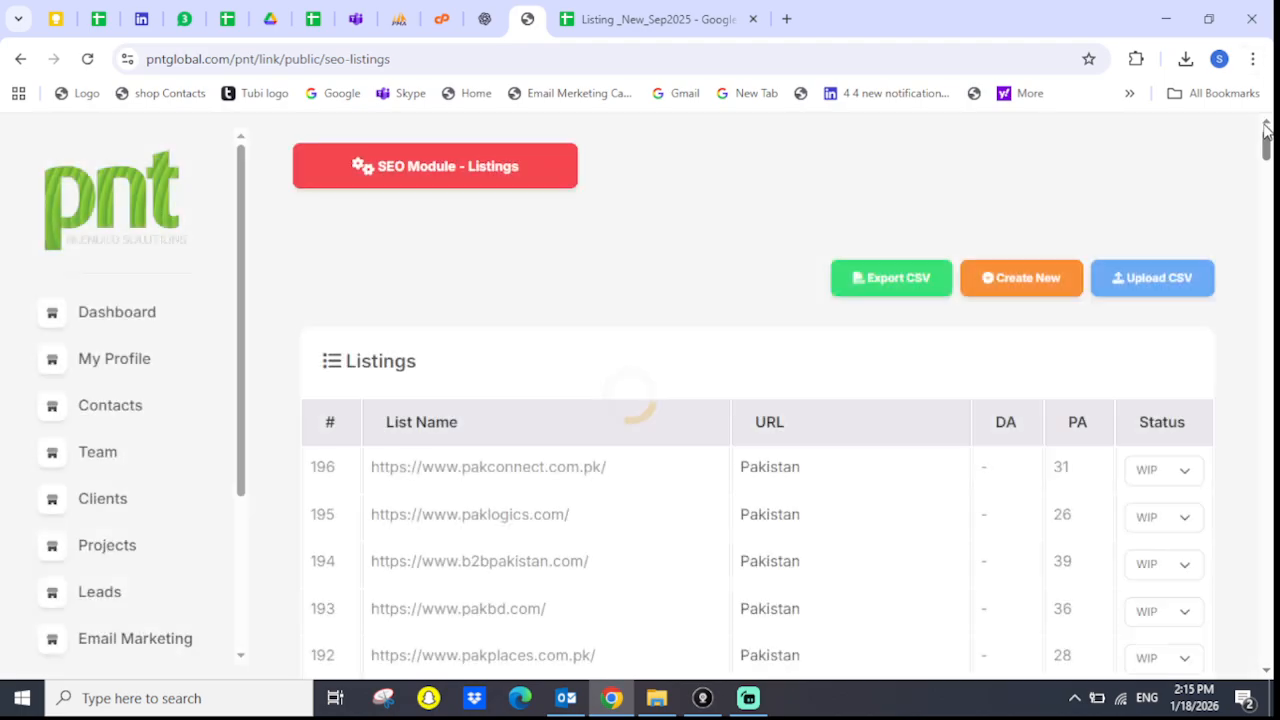
left_click_drag(1267, 146, 1266, 648)
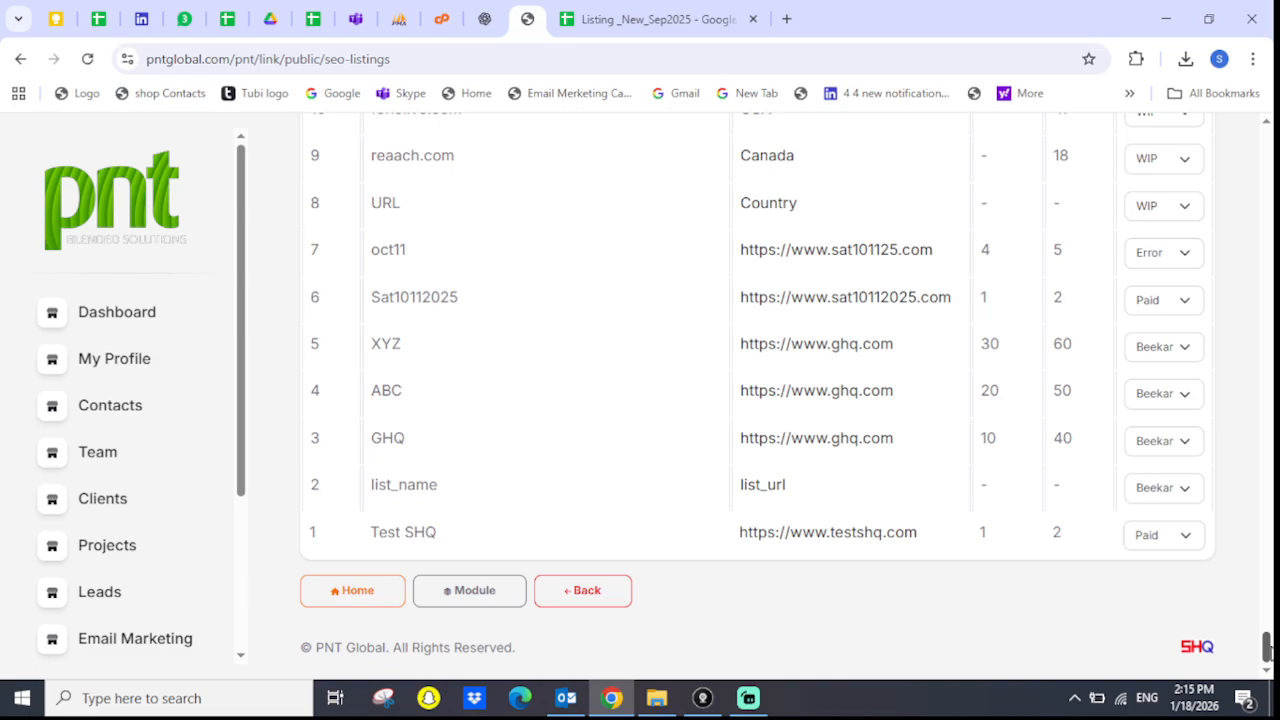
left_click_drag(1266, 648, 1229, 125)
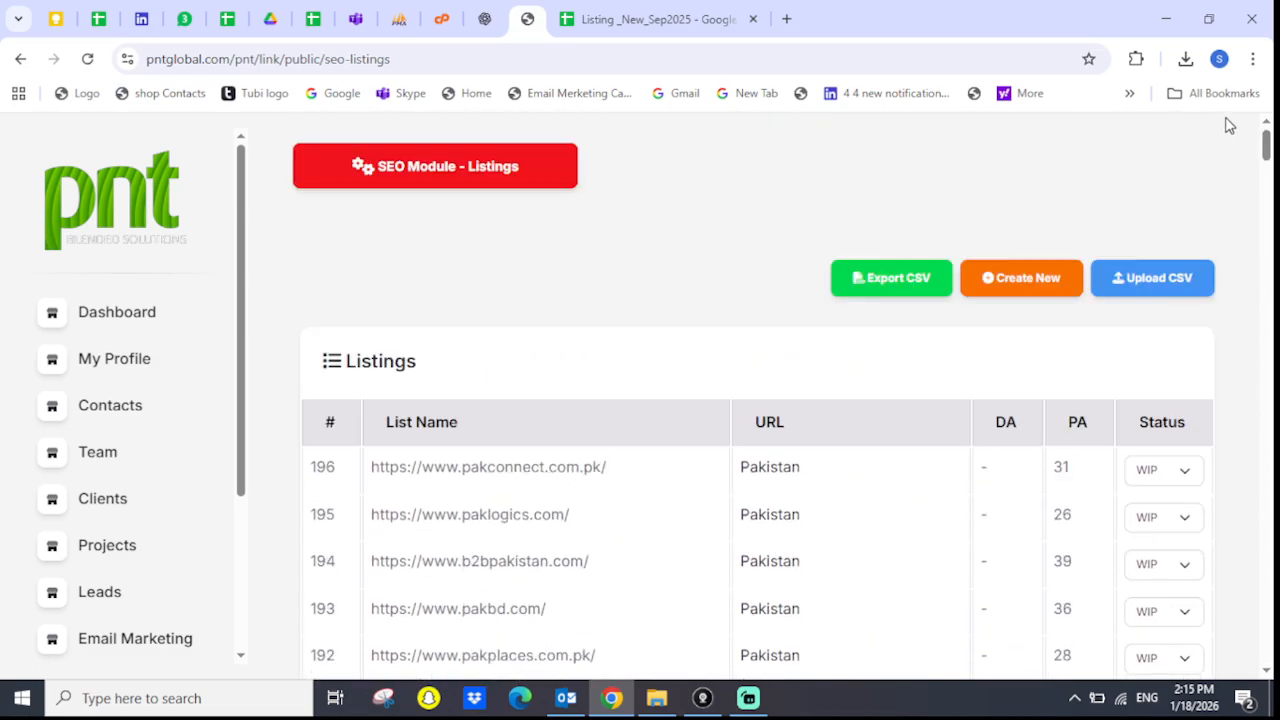